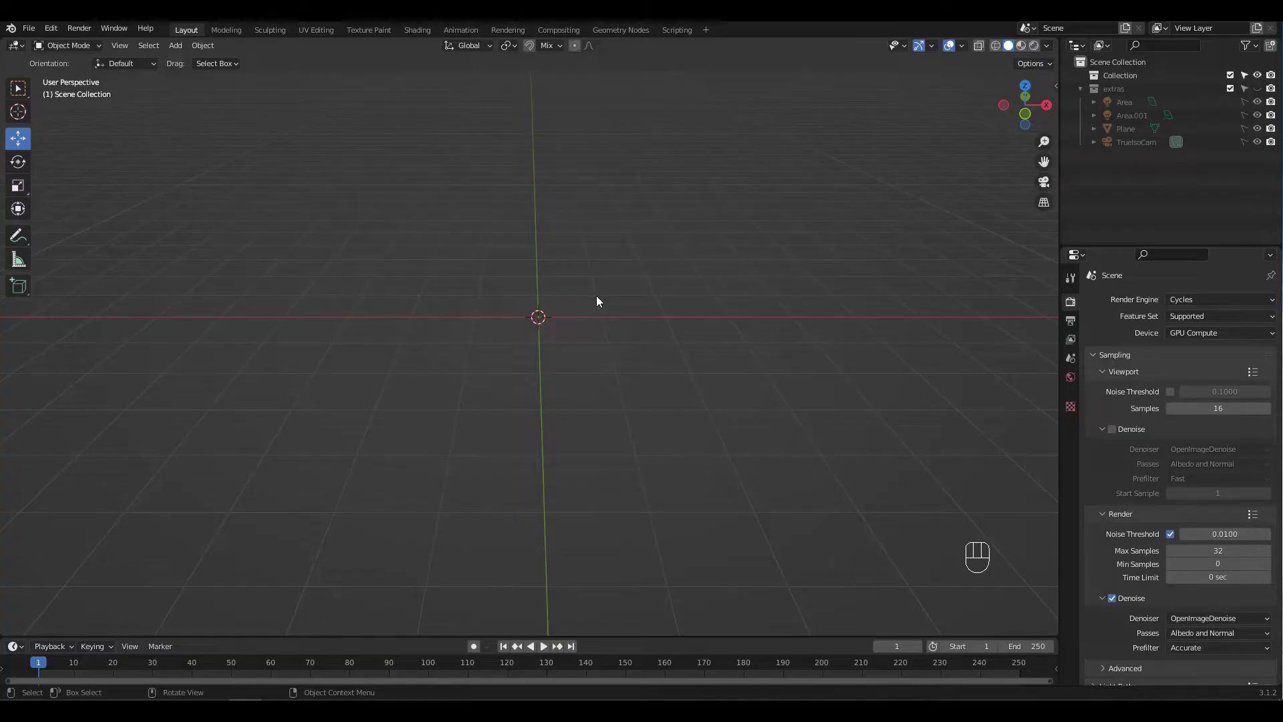
# Check that the SVG import add-on is enabled in the Preferences' Add-ons list
pyautogui.click(52, 29)
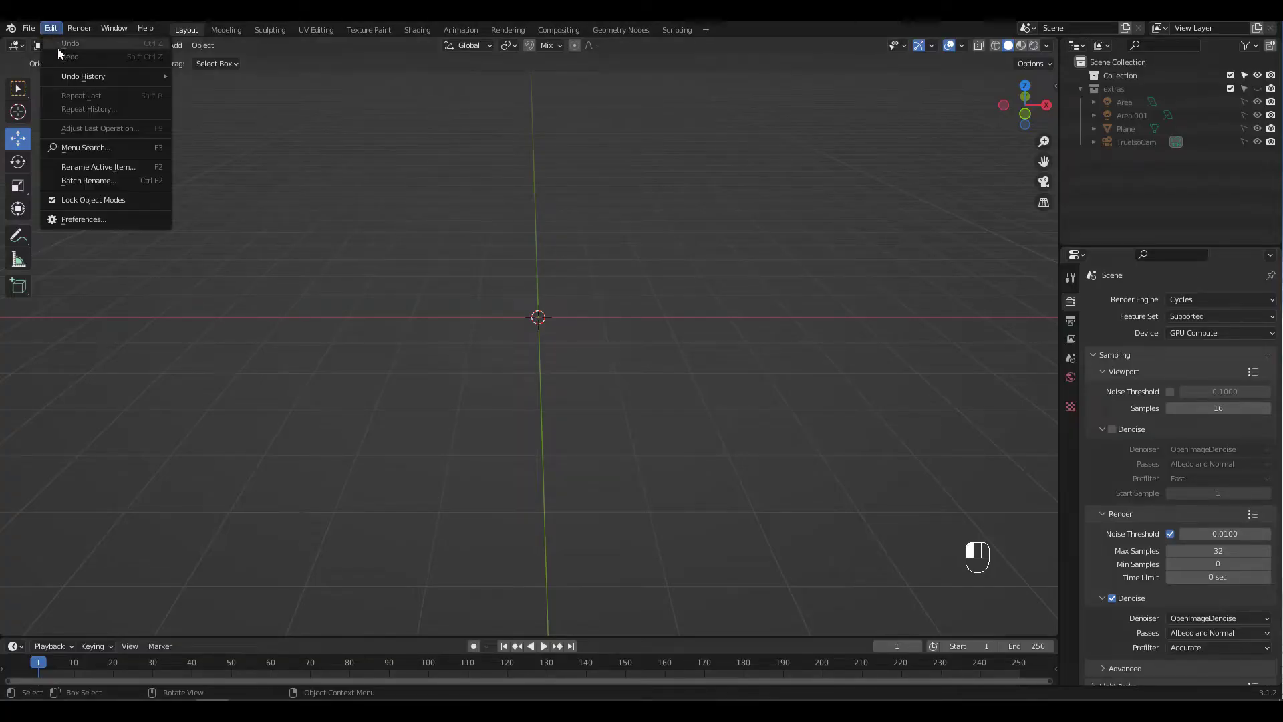
pyautogui.click(98, 215)
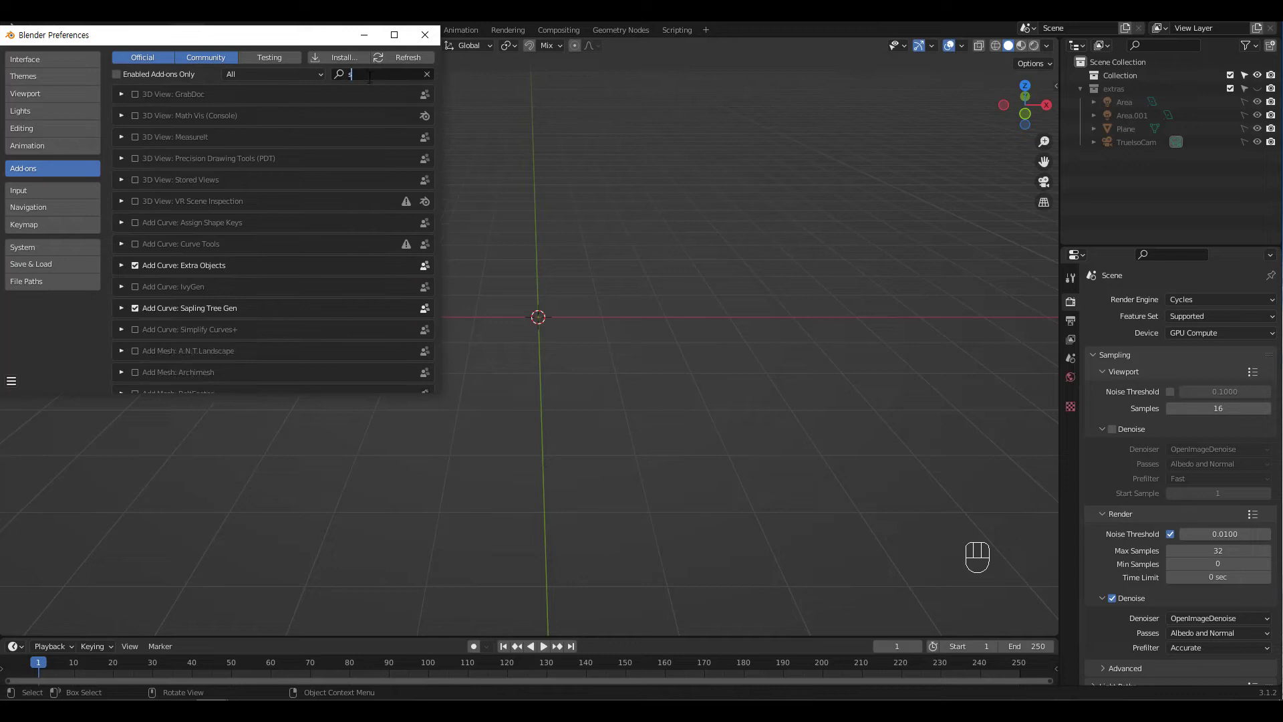
pyautogui.write('svg')
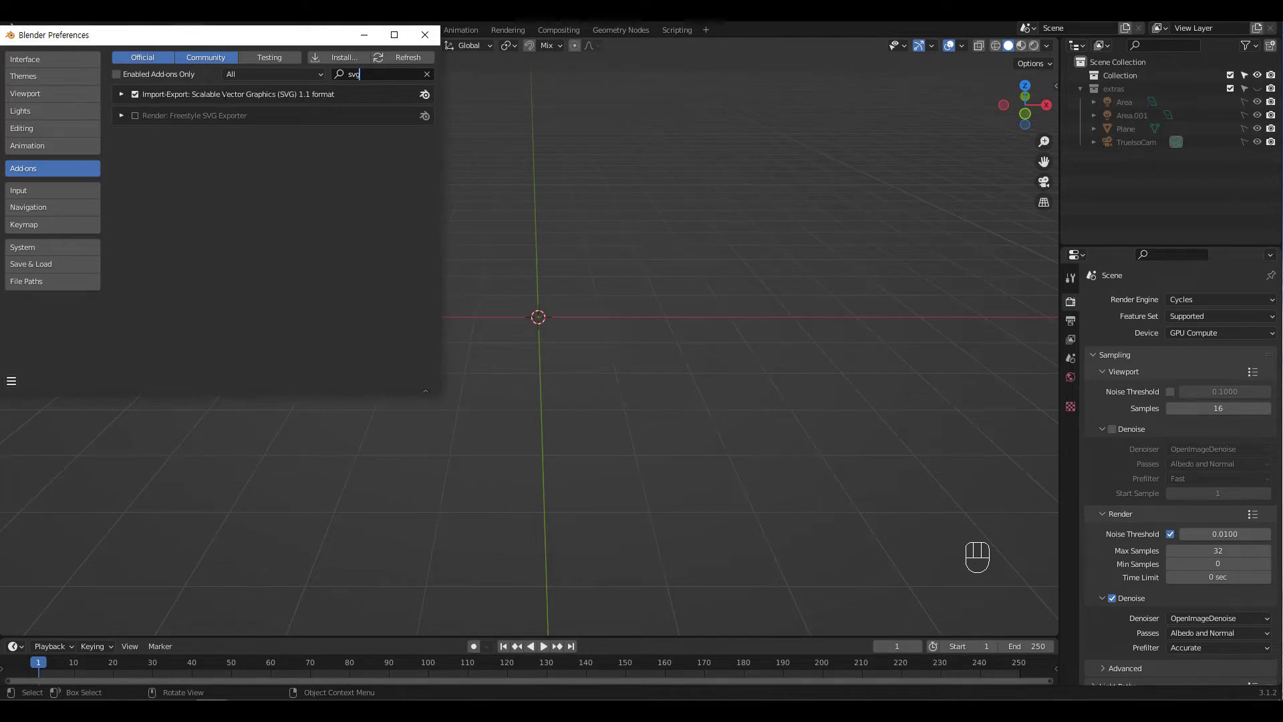
pyautogui.click(425, 35)
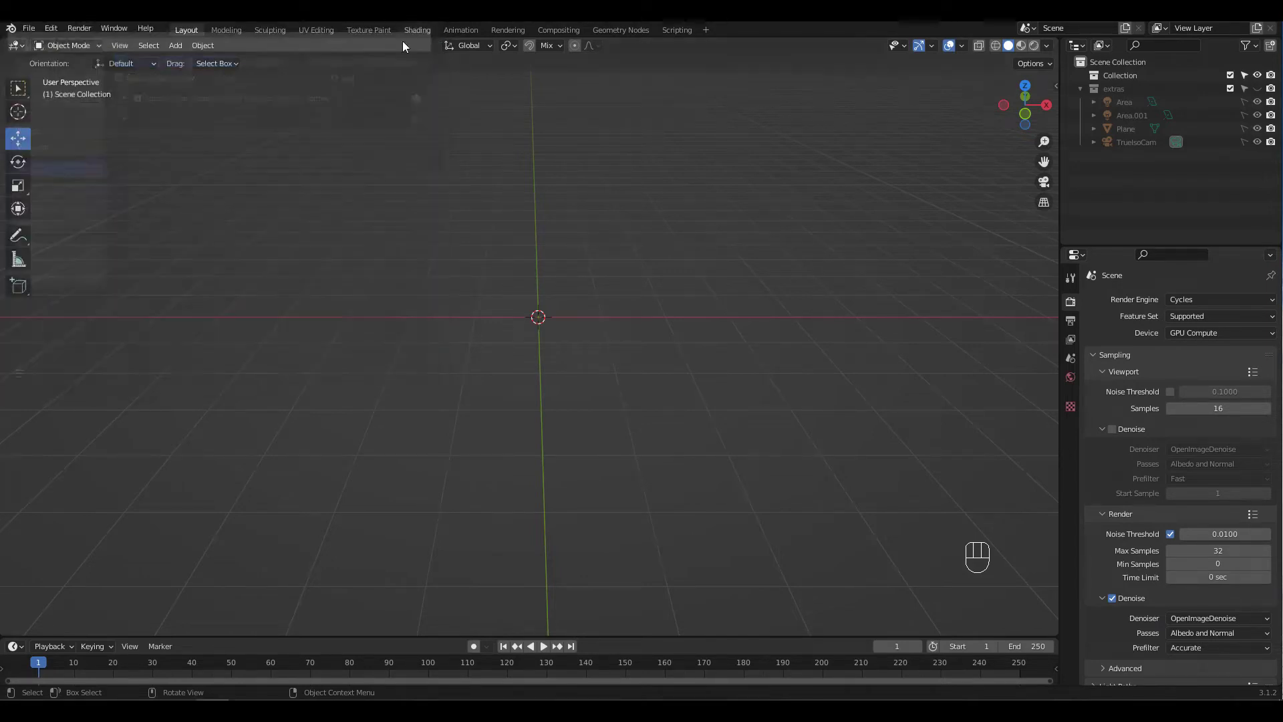
# Import info.svg as a Scalable Vector Graphics file
pyautogui.click(29, 28)
pyautogui.moveTo(114, 208)
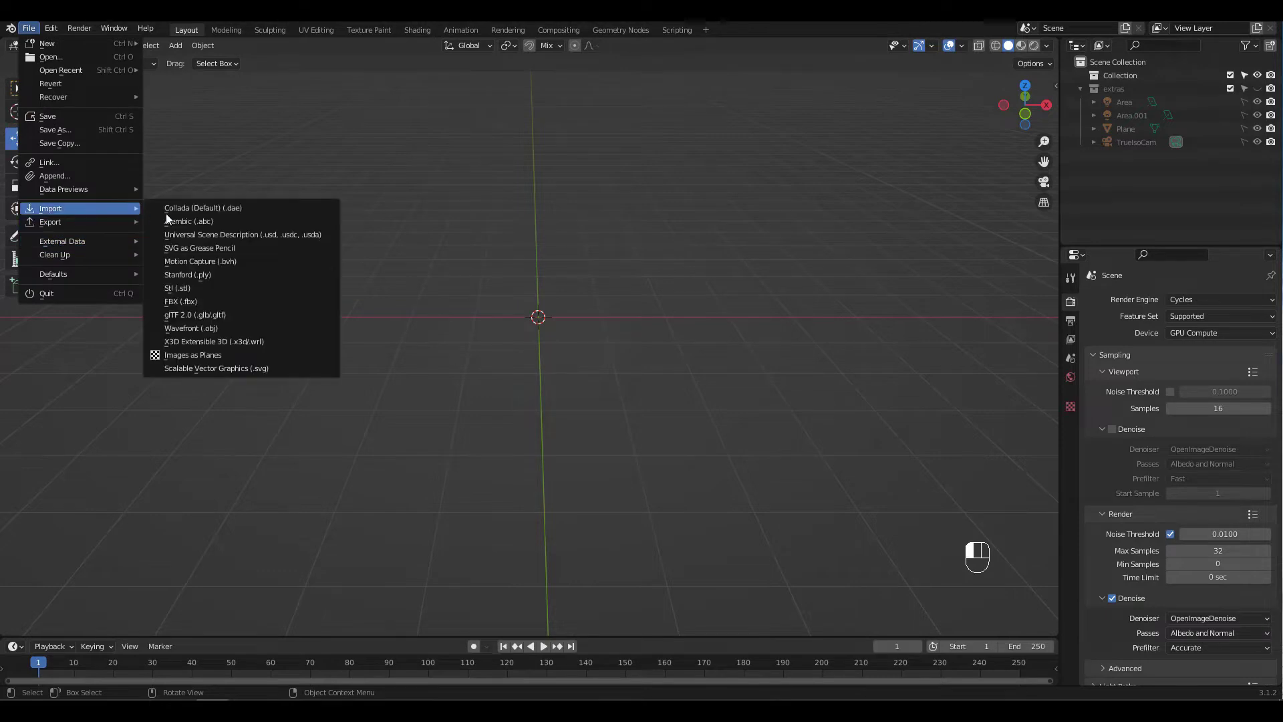
pyautogui.click(223, 367)
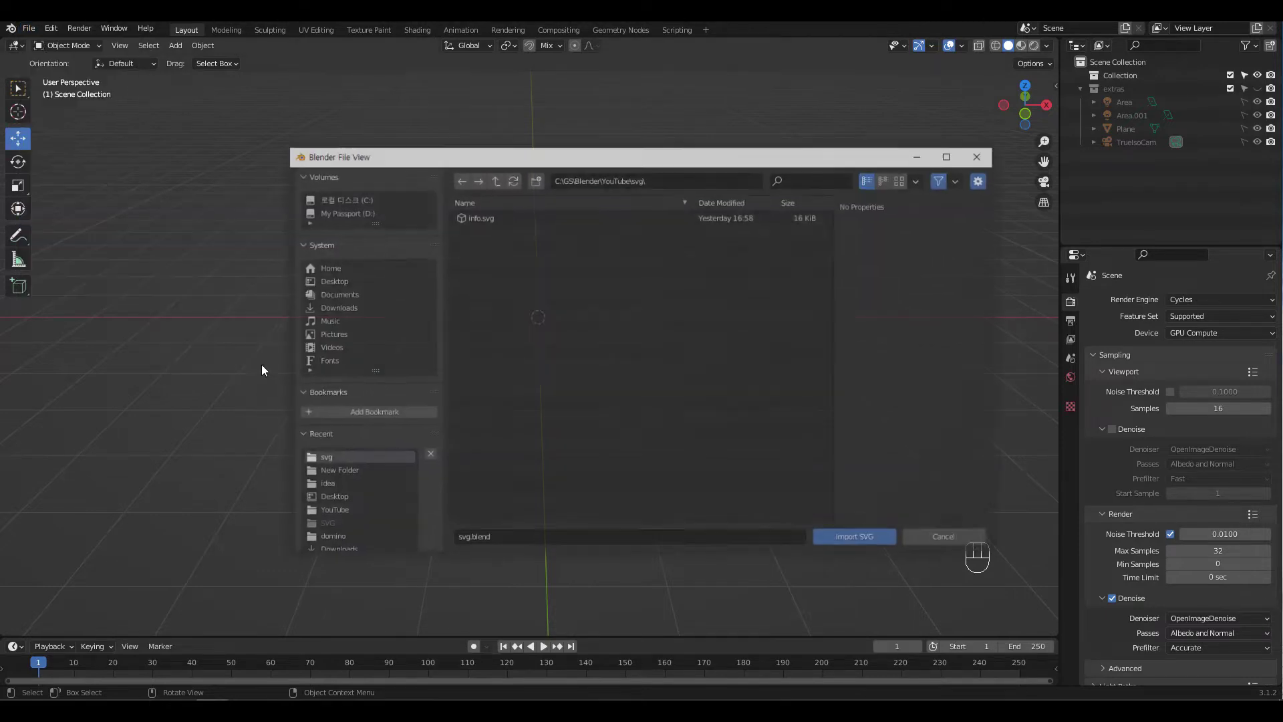
pyautogui.click(481, 217)
pyautogui.click(855, 538)
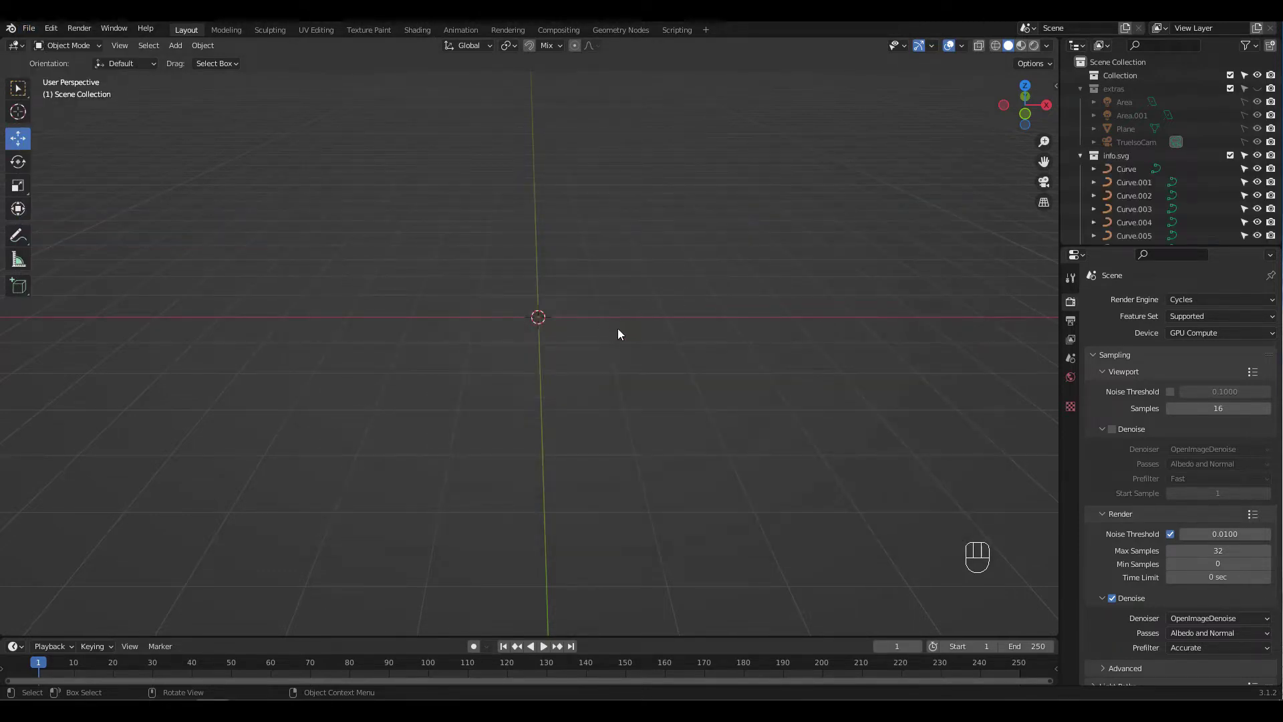
# Select all imported curves and scale them up, finishing with an extra 1.4 factor
pyautogui.press('a')
pyautogui.press('s')
pyautogui.moveTo(580, 360); pyautogui.dragTo(963, 449)
pyautogui.press('s')
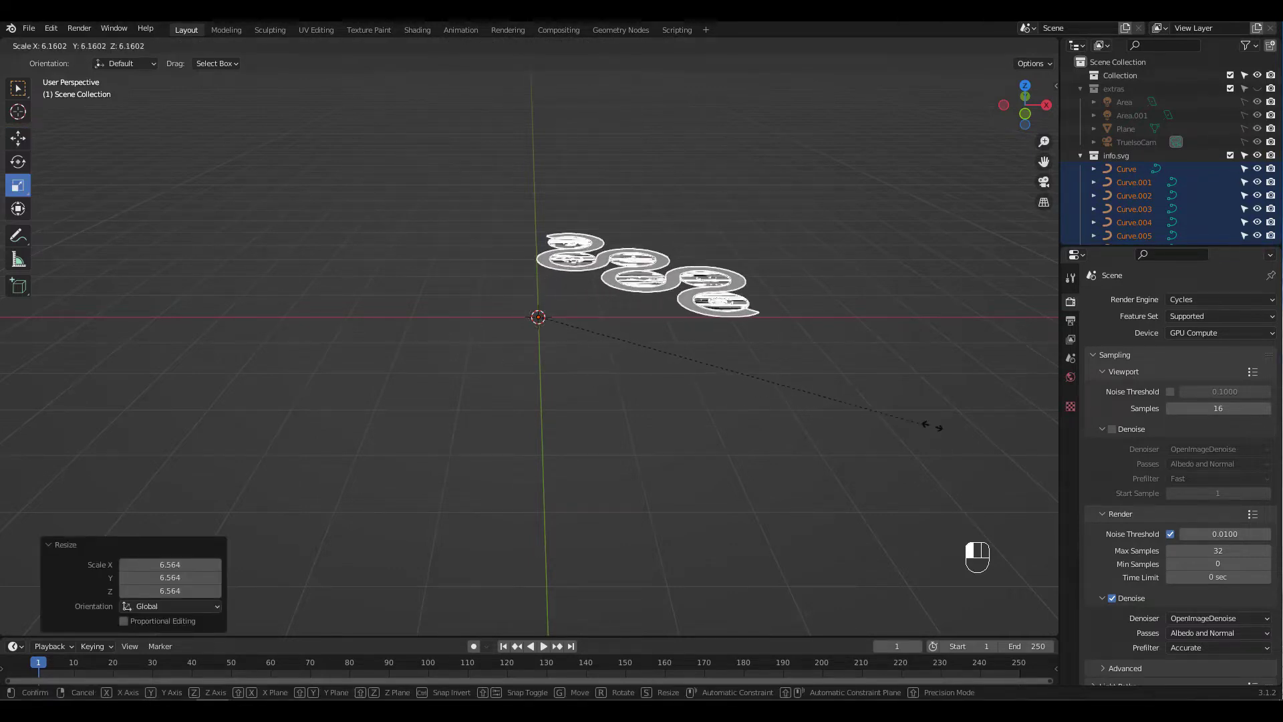
pyautogui.click(932, 426)
pyautogui.write('s')
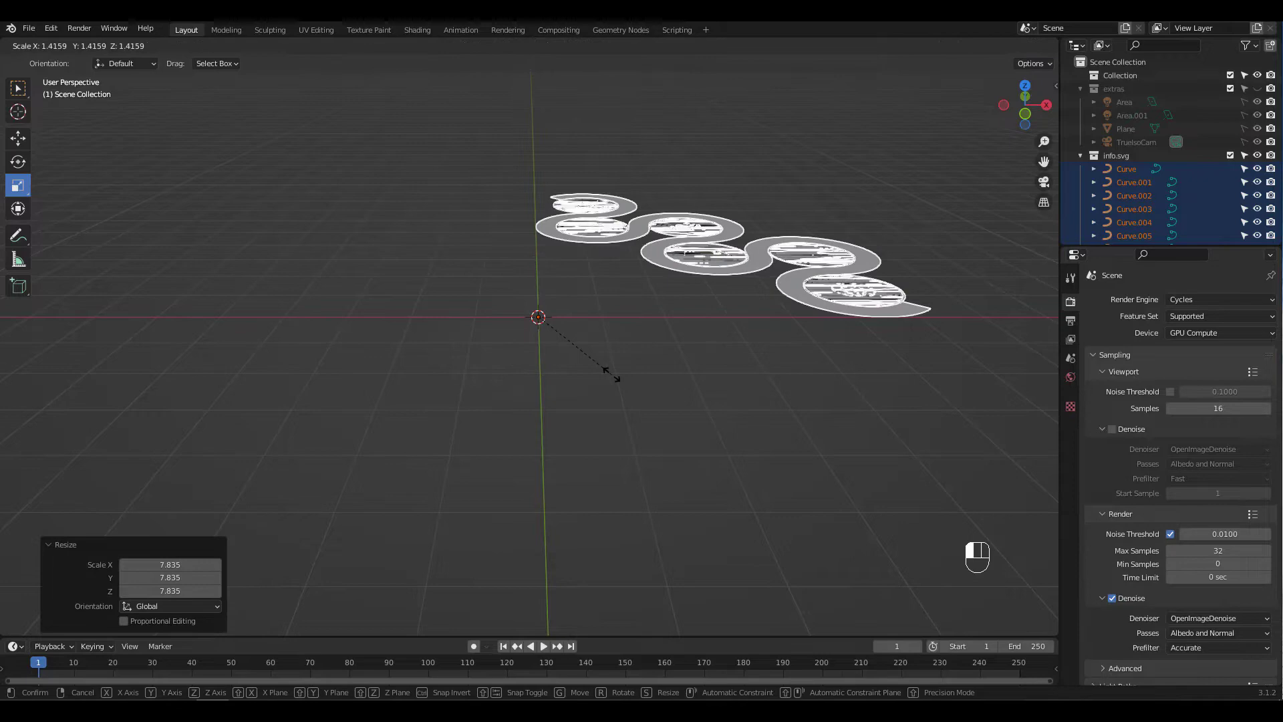
pyautogui.write('1.4')
pyautogui.press('Return')
# Apply the scale to the enlarged curves
pyautogui.hotkey('ctrl', 'a')
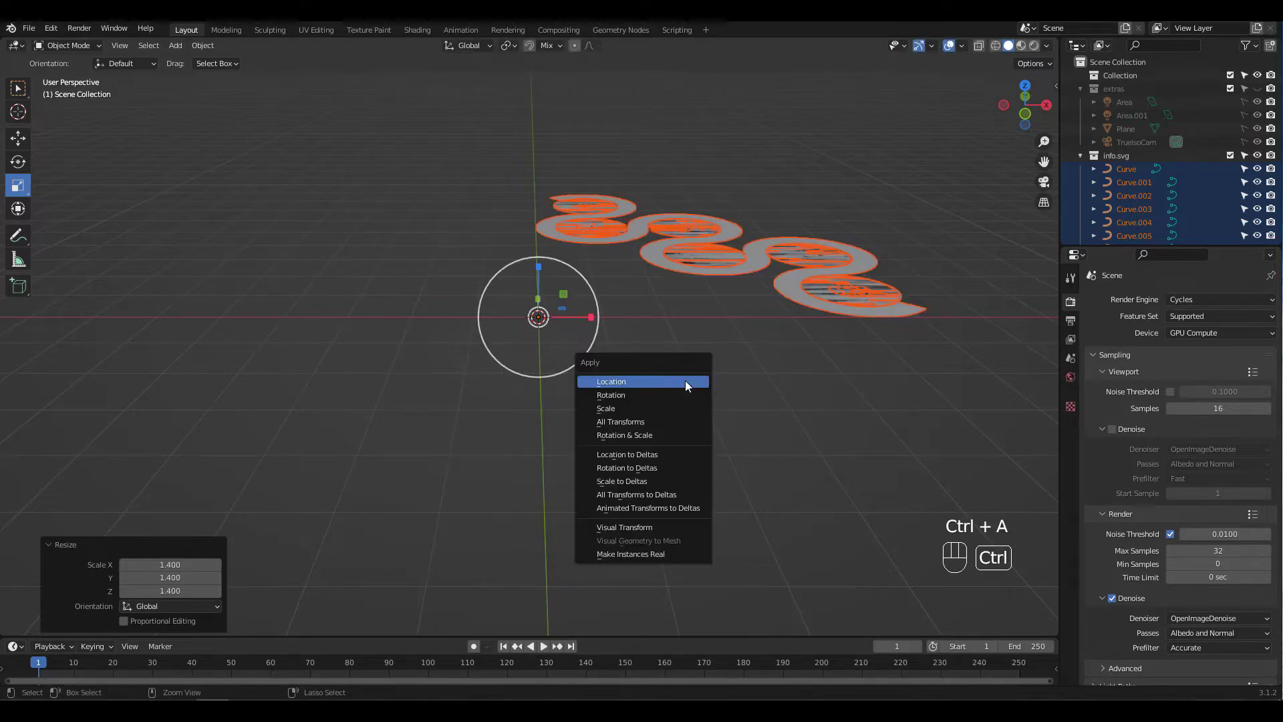
pyautogui.click(647, 410)
pyautogui.keyDown('shift'); pyautogui.moveTo(664, 293); pyautogui.dragTo(606, 384, button='middle'); pyautogui.keyUp('shift')
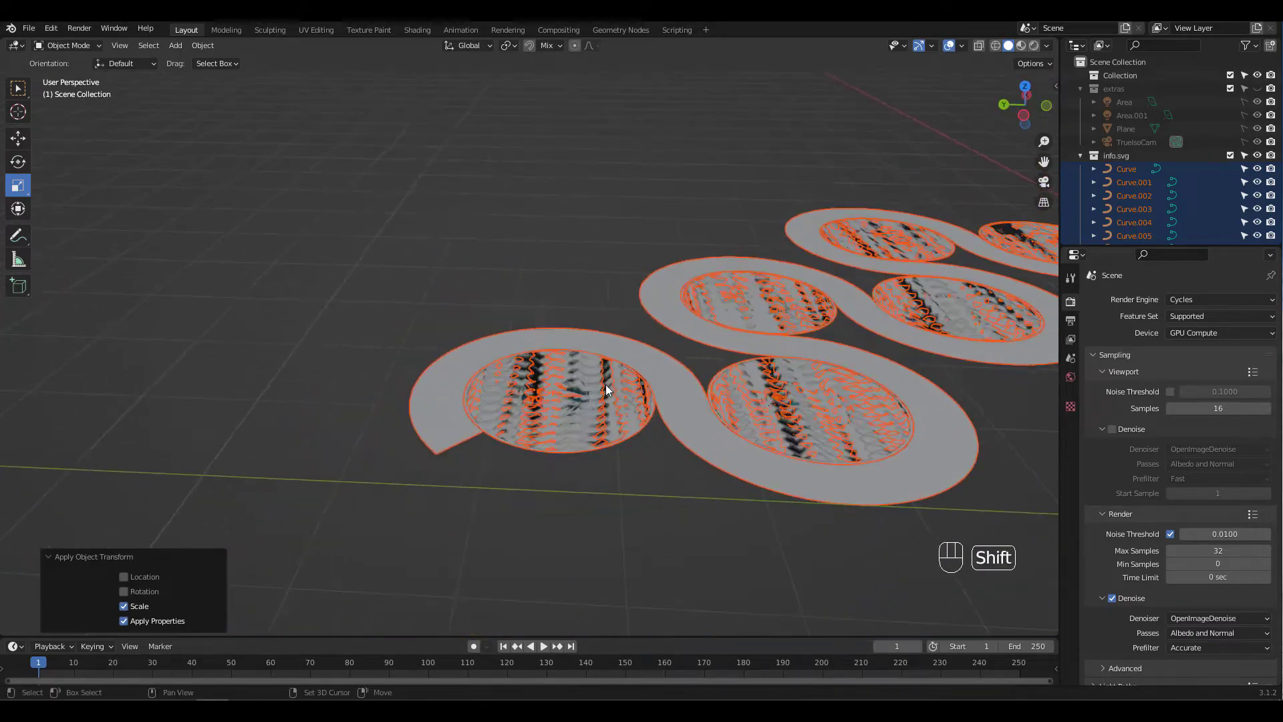
# Delete the two overlapping discs on the left of the track
pyautogui.click(575, 441)
pyautogui.click(573, 437)
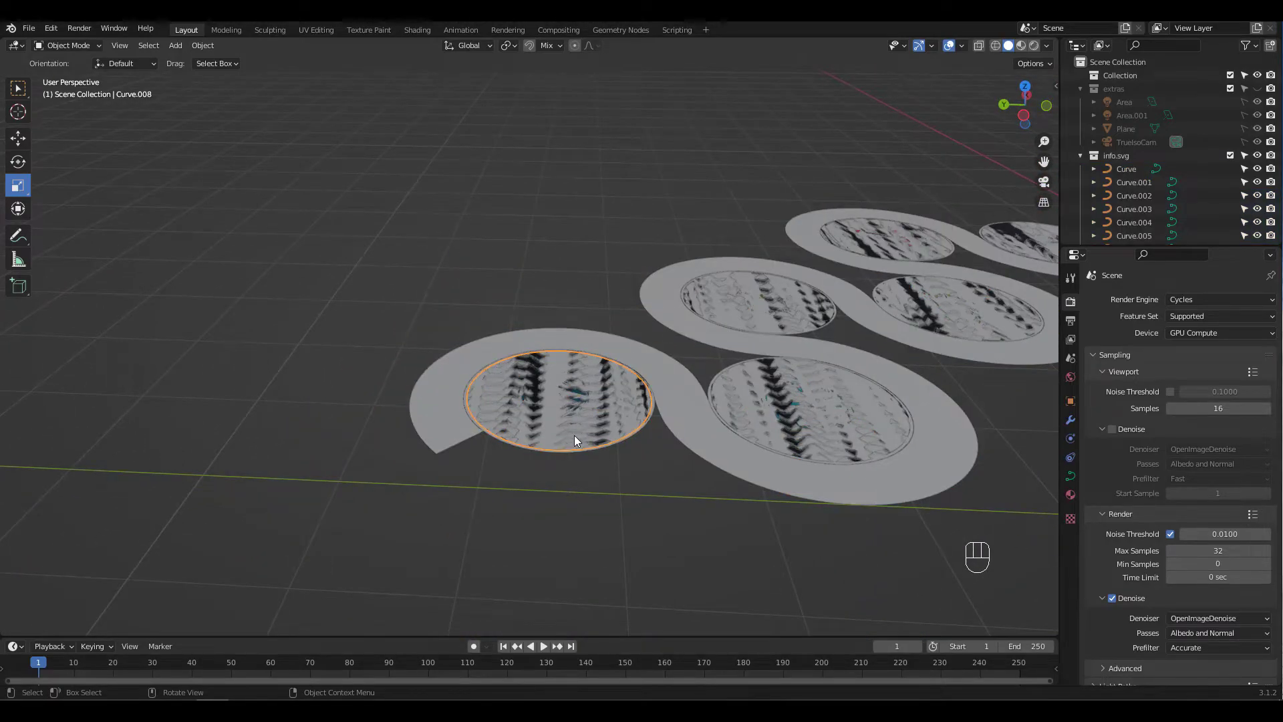
pyautogui.press('Delete')
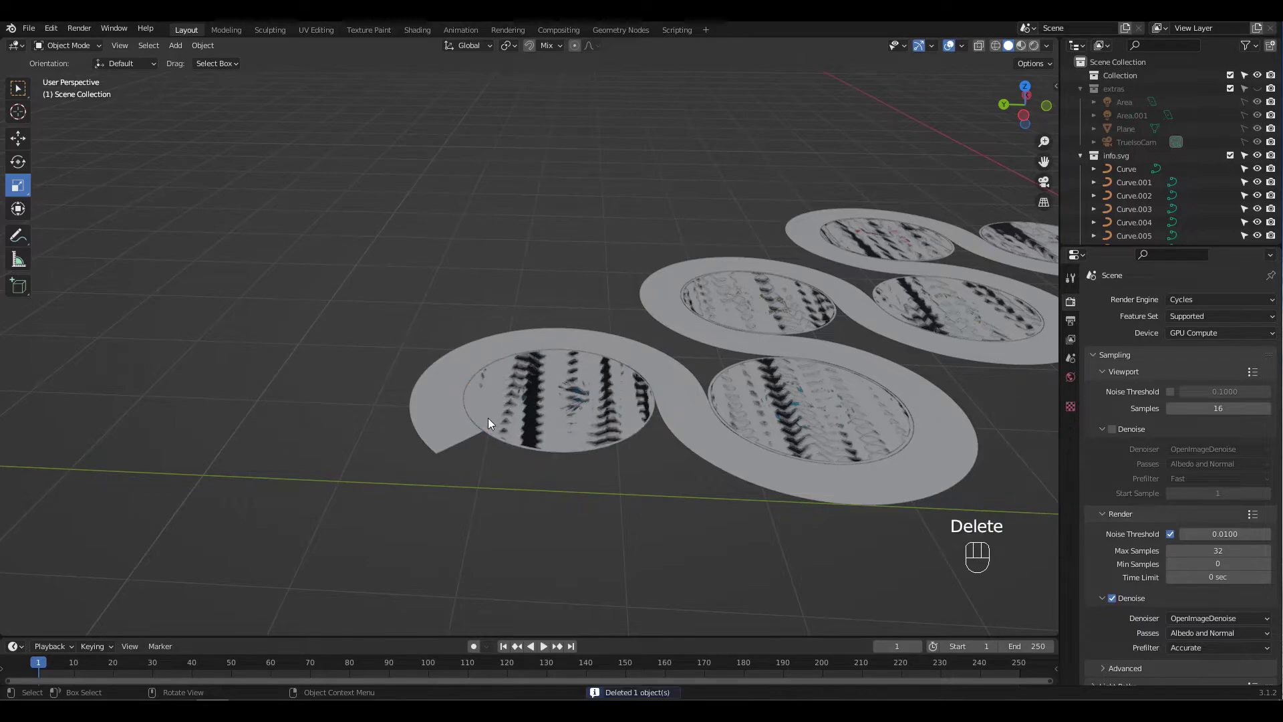
pyautogui.click(488, 419)
pyautogui.press('Delete')
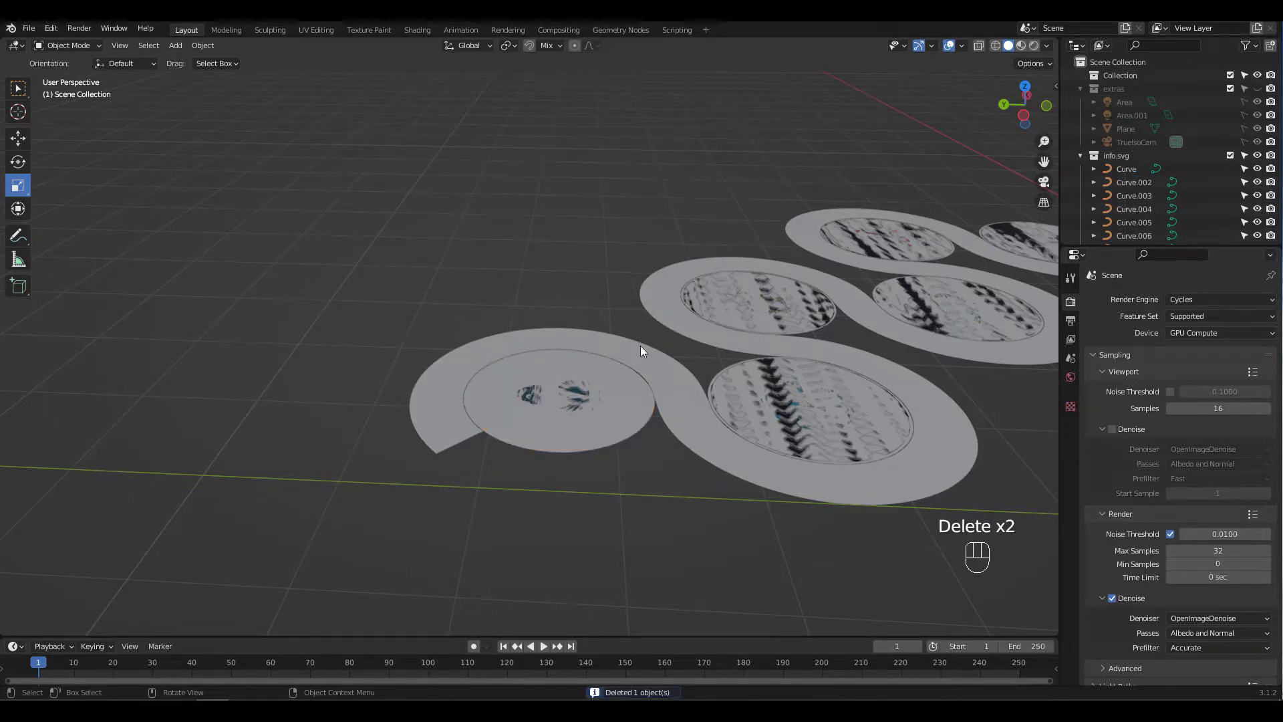
# Delete the discs covering the clock, gear and hand icons
pyautogui.keyDown('shift'); pyautogui.moveTo(664, 367); pyautogui.dragTo(625, 381, button='middle'); pyautogui.keyUp('shift')
pyautogui.click(570, 399)
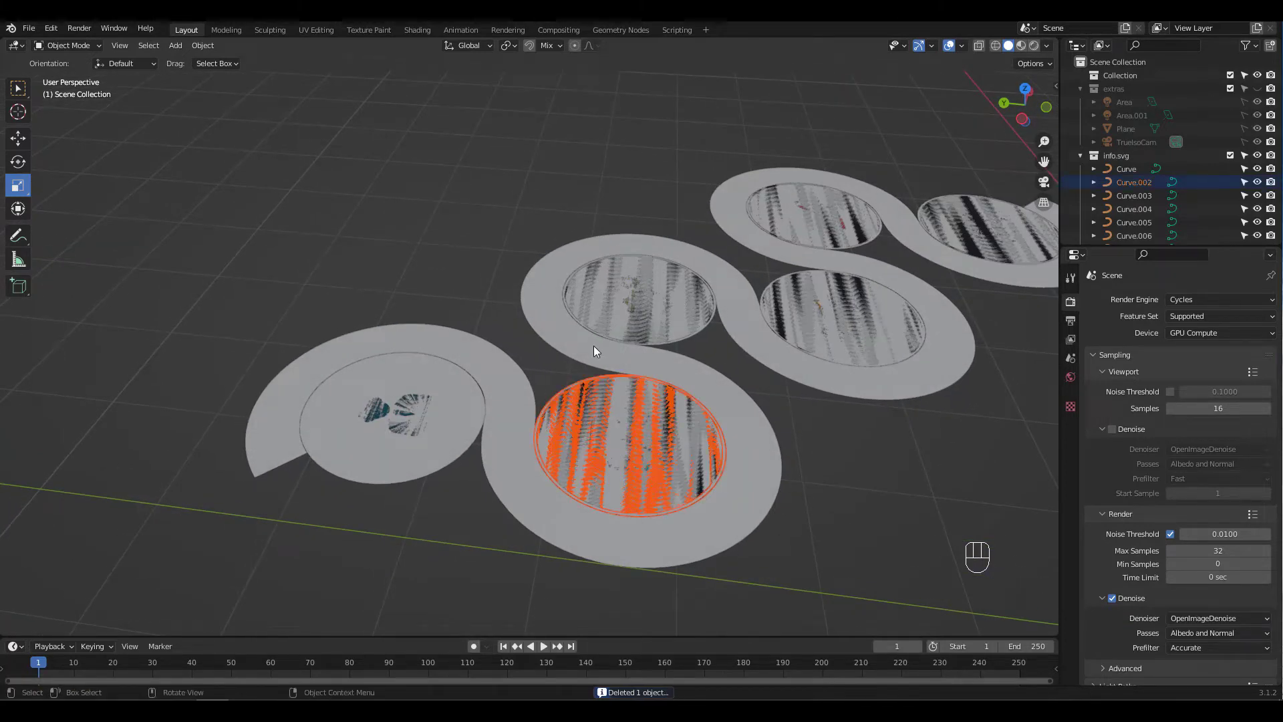
pyautogui.press('Delete')
pyautogui.click(688, 323)
pyautogui.press('Delete')
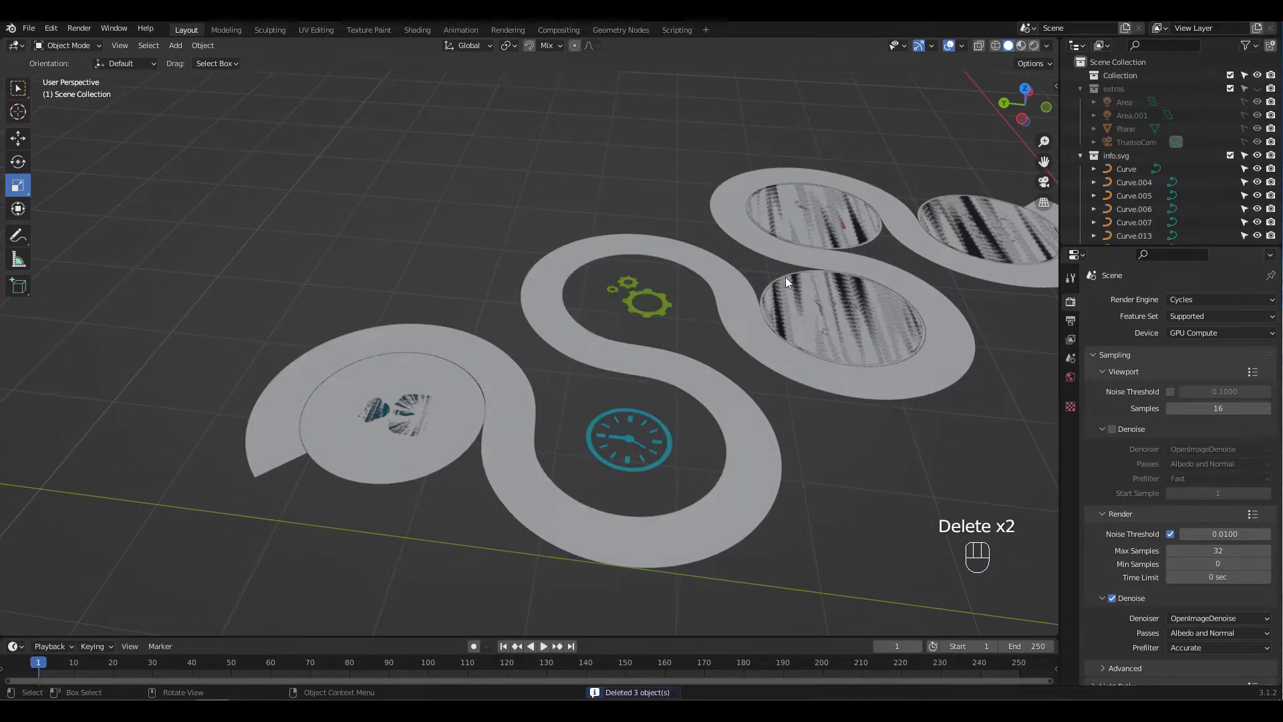
pyautogui.click(787, 286)
pyautogui.press('Delete')
# Delete the discs covering the red and pink icons
pyautogui.click(866, 232)
pyautogui.press('Delete')
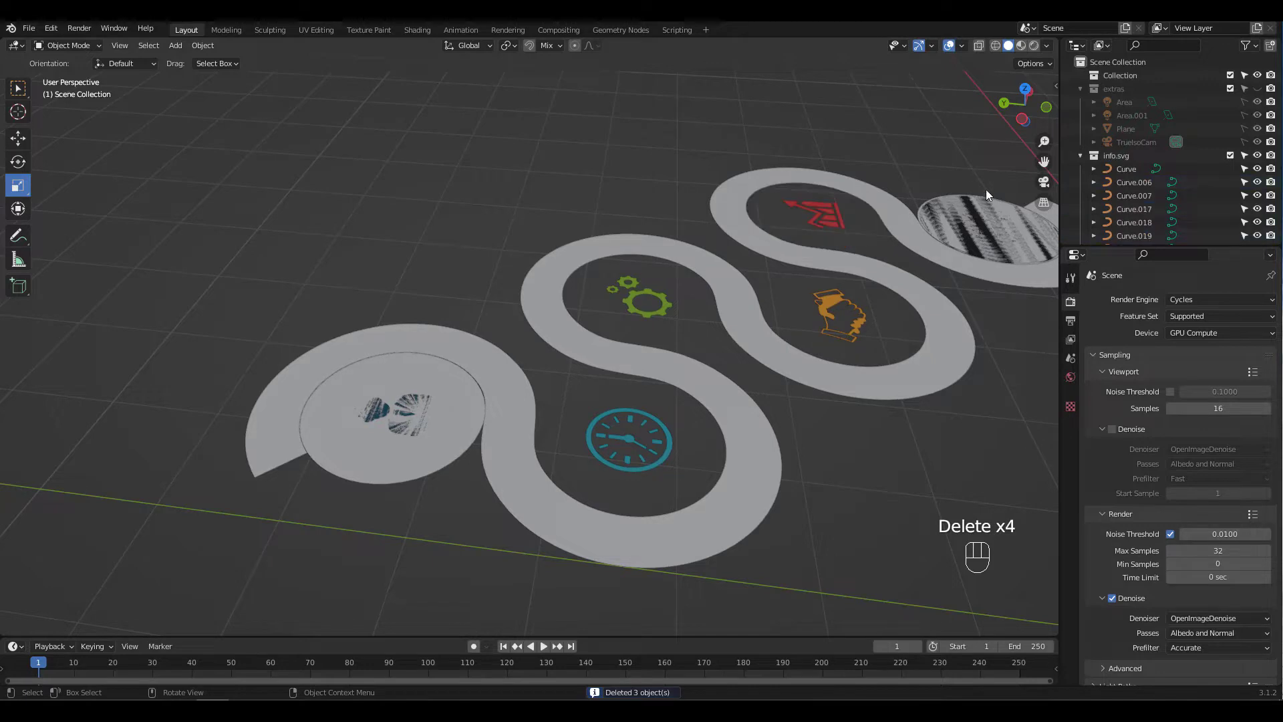
pyautogui.click(975, 195)
pyautogui.press('Delete')
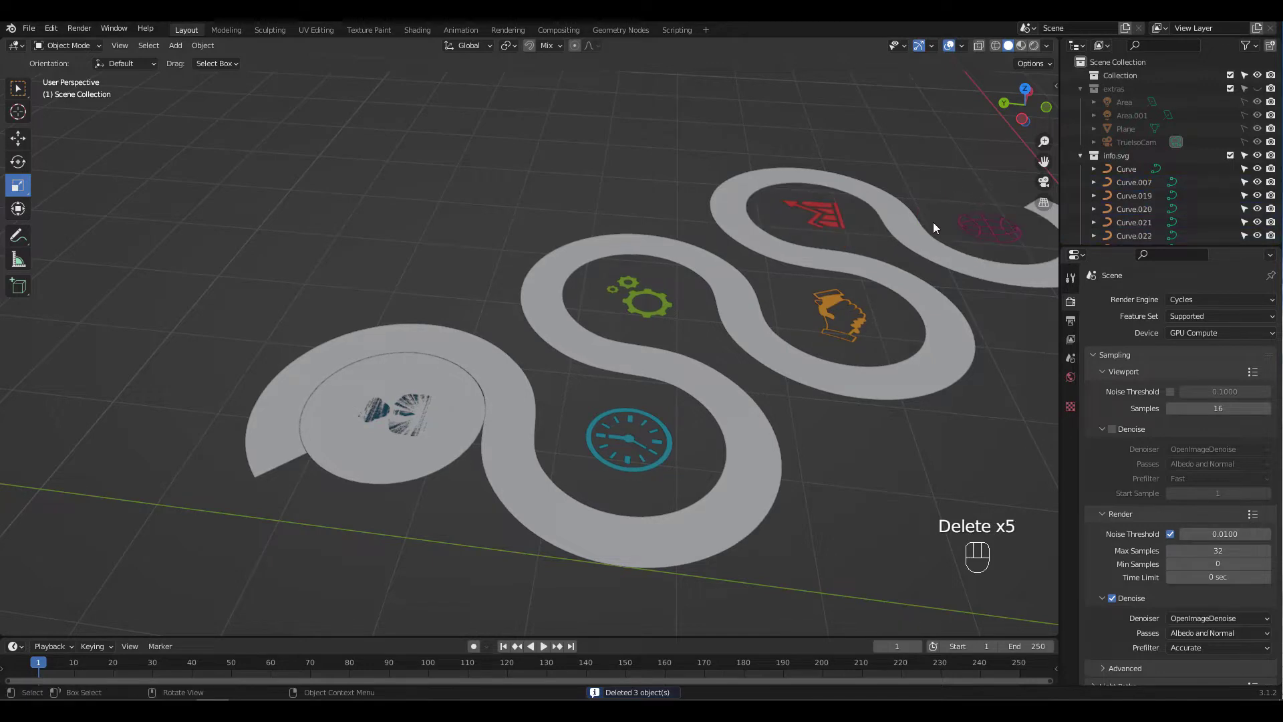
pyautogui.keyDown('shift'); pyautogui.moveTo(933, 221); pyautogui.dragTo(857, 230, button='middle'); pyautogui.keyUp('shift')
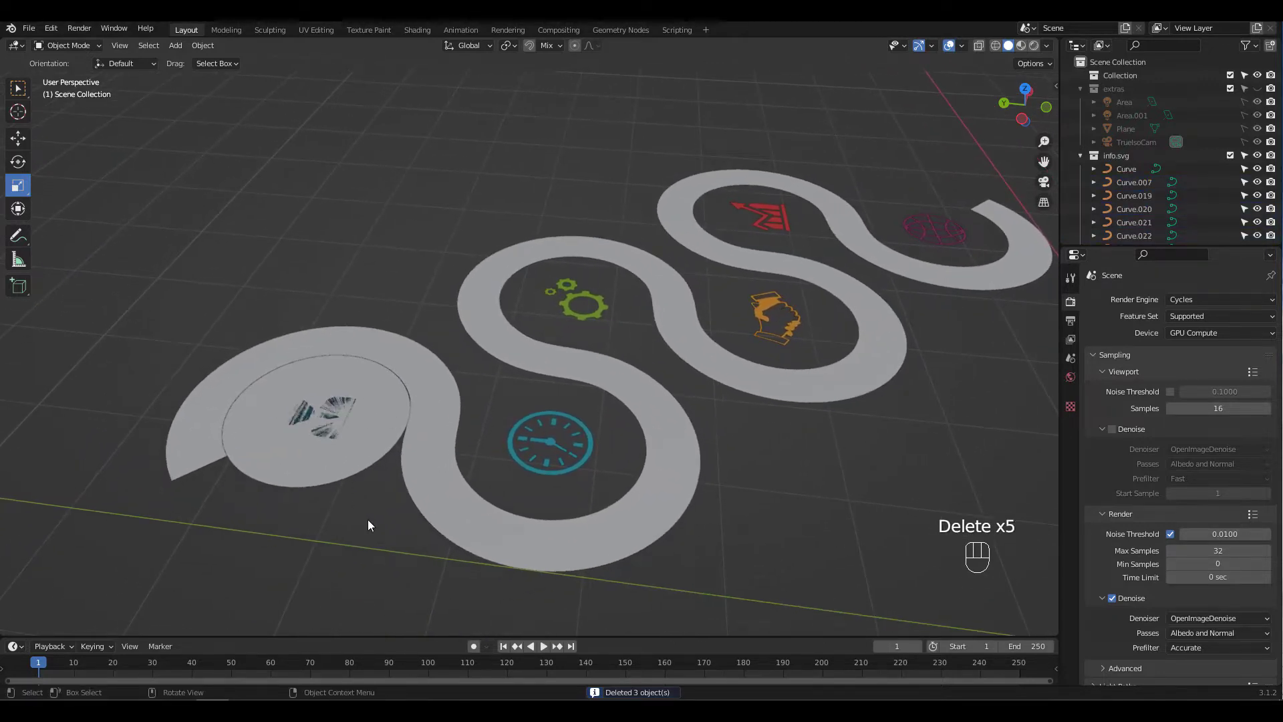
pyautogui.click(550, 451)
# Select the striped, clock, gear, hand, red and pink icon curves, leaving out the disc
pyautogui.click(1071, 475)
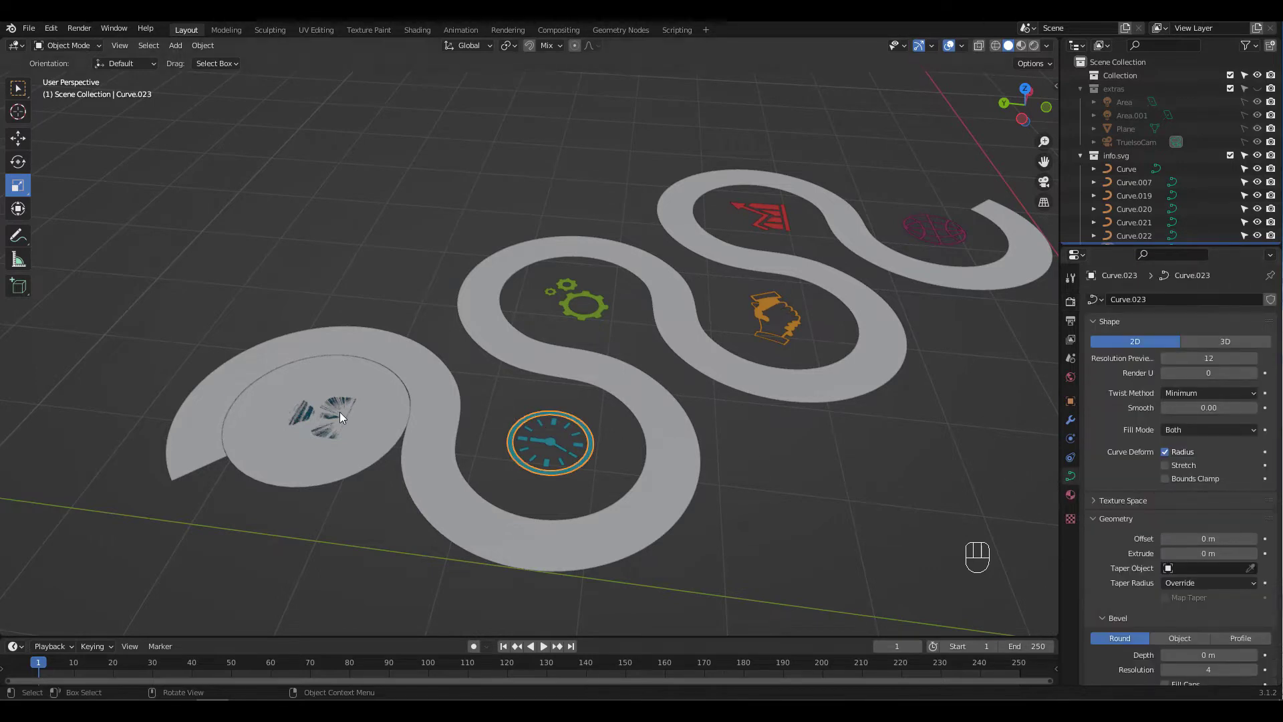
pyautogui.moveTo(359, 538); pyautogui.dragTo(285, 390)
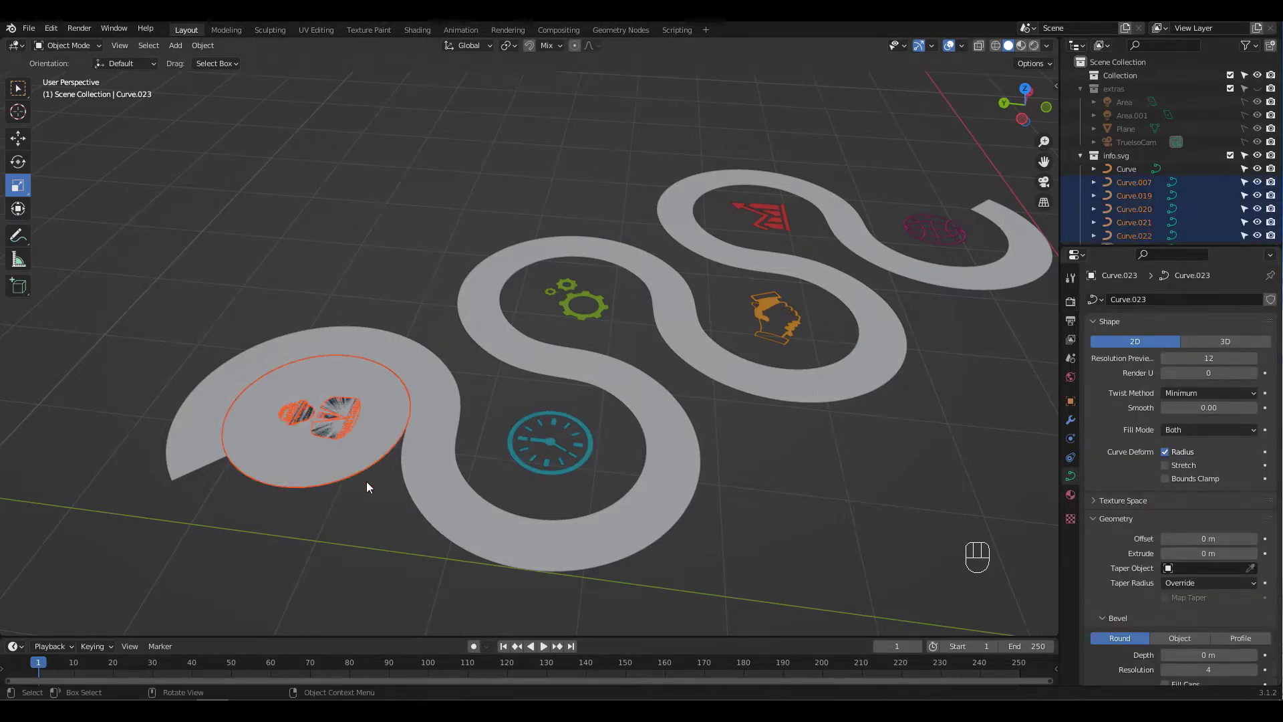
pyautogui.keyDown('ctrl'); pyautogui.moveTo(363, 487); pyautogui.dragTo(363, 472); pyautogui.keyUp('ctrl')
pyautogui.keyDown('shift'); pyautogui.moveTo(502, 401); pyautogui.dragTo(592, 481); pyautogui.keyUp('shift')
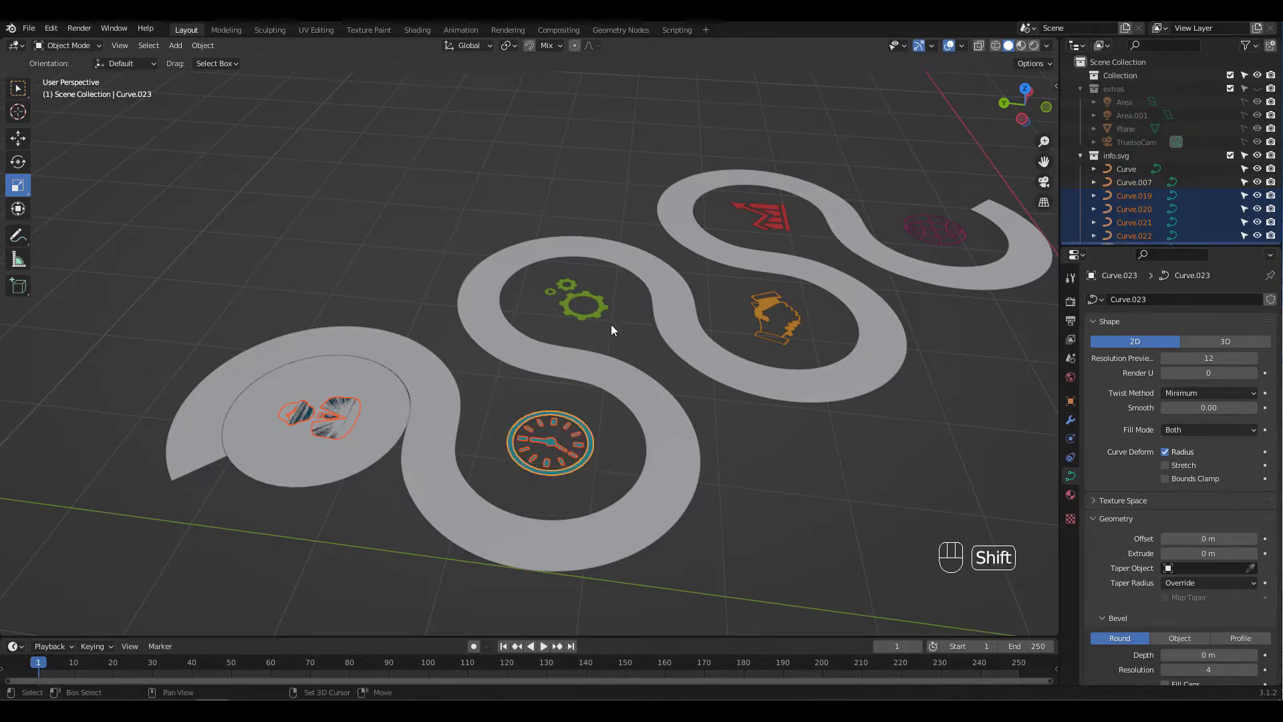
pyautogui.keyDown('shift'); pyautogui.moveTo(611, 324); pyautogui.dragTo(539, 277); pyautogui.keyUp('shift')
pyautogui.keyDown('shift'); pyautogui.moveTo(740, 291); pyautogui.dragTo(798, 346); pyautogui.keyUp('shift')
pyautogui.keyDown('shift'); pyautogui.moveTo(739, 203); pyautogui.dragTo(738, 201); pyautogui.keyUp('shift')
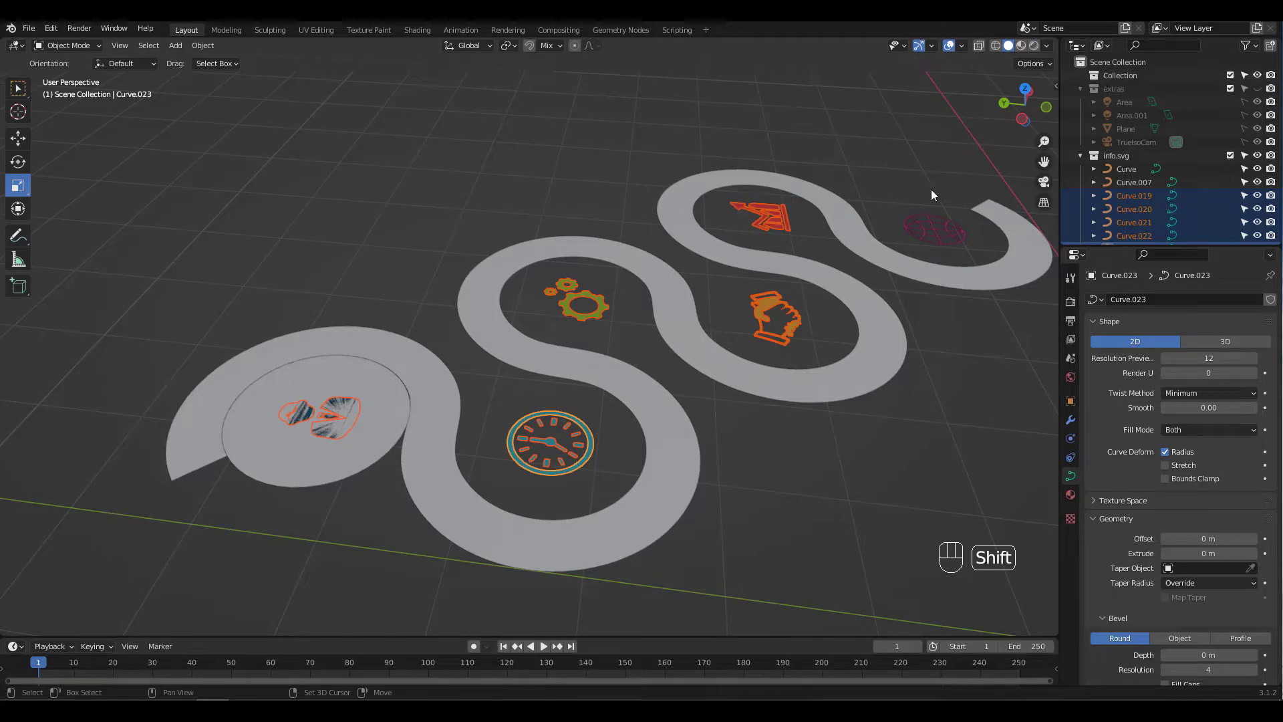
pyautogui.keyDown('shift'); pyautogui.moveTo(897, 182); pyautogui.dragTo(968, 246); pyautogui.keyUp('shift')
# Set the selected icons' Extrude to 0.006 m
pyautogui.moveTo(458, 362); pyautogui.dragTo(456, 314, button='middle')
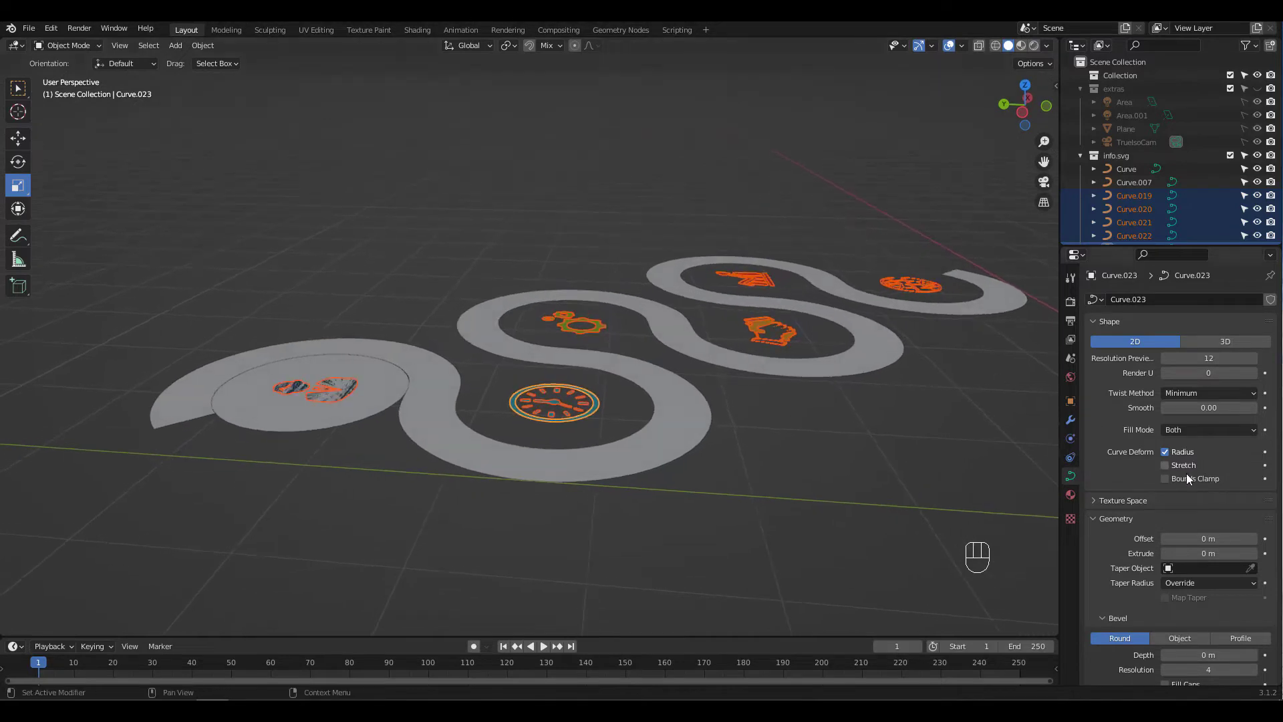
pyautogui.scroll(-4, 1202, 434)
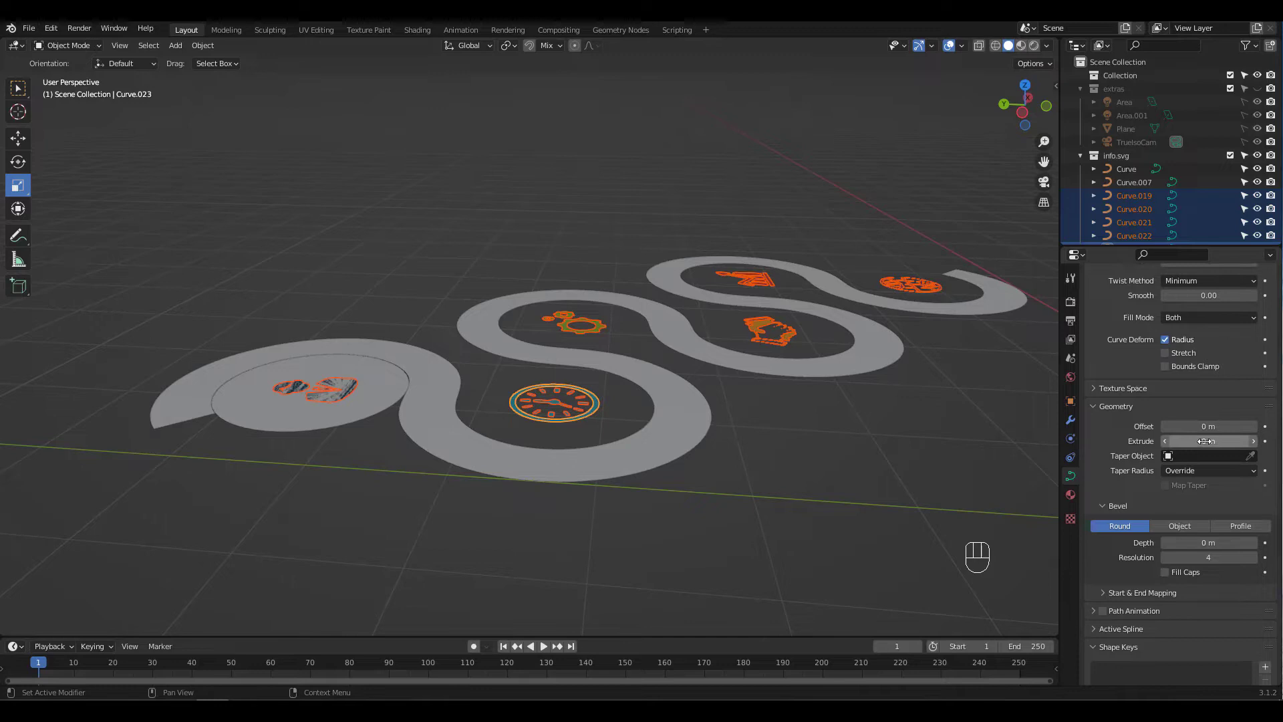
pyautogui.keyDown('alt'); pyautogui.keyDown('shift'); pyautogui.moveTo(1205, 441); pyautogui.dragTo(1218, 441); pyautogui.keyUp('shift'); pyautogui.keyUp('alt')
# Extrude the disc under the dark blue icon to 0.005 m
pyautogui.click(651, 497)
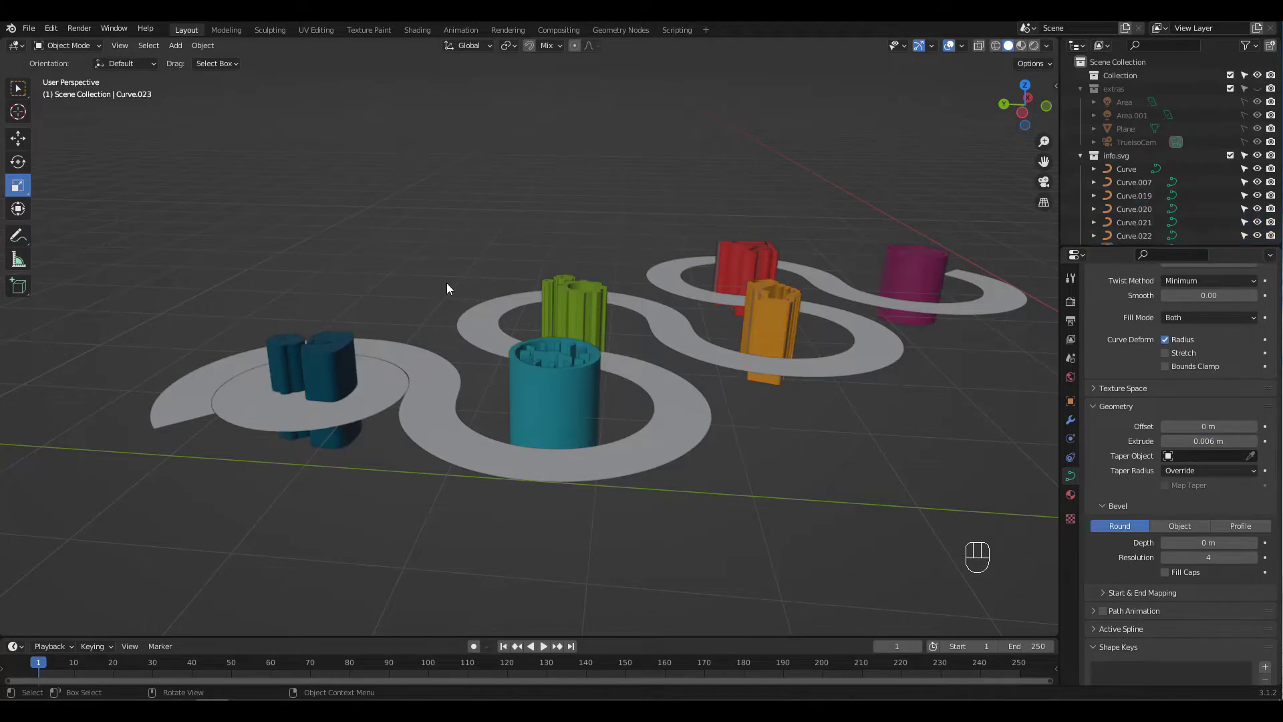
pyautogui.moveTo(447, 289)
pyautogui.mouseDown(button='middle')
pyautogui.moveTo(438, 343)
pyautogui.moveTo(440, 311)
pyautogui.mouseUp(button='middle')
pyautogui.click(403, 413)
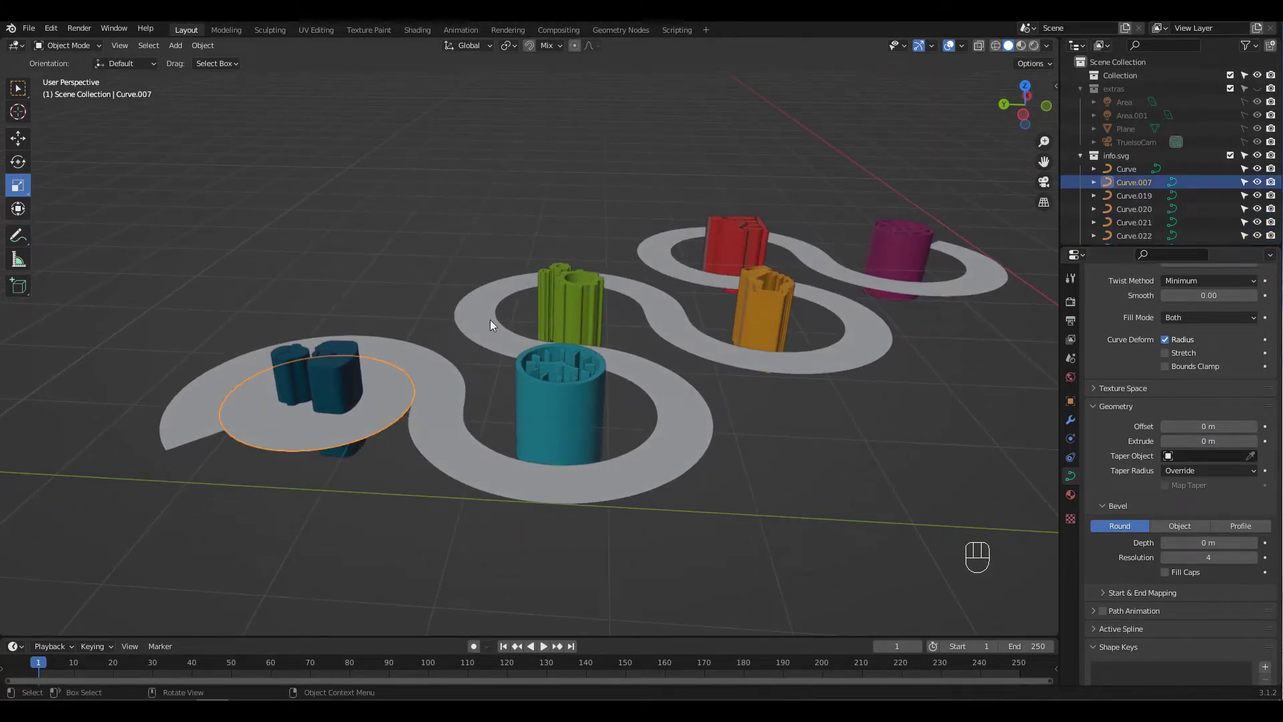
pyautogui.click(1210, 441)
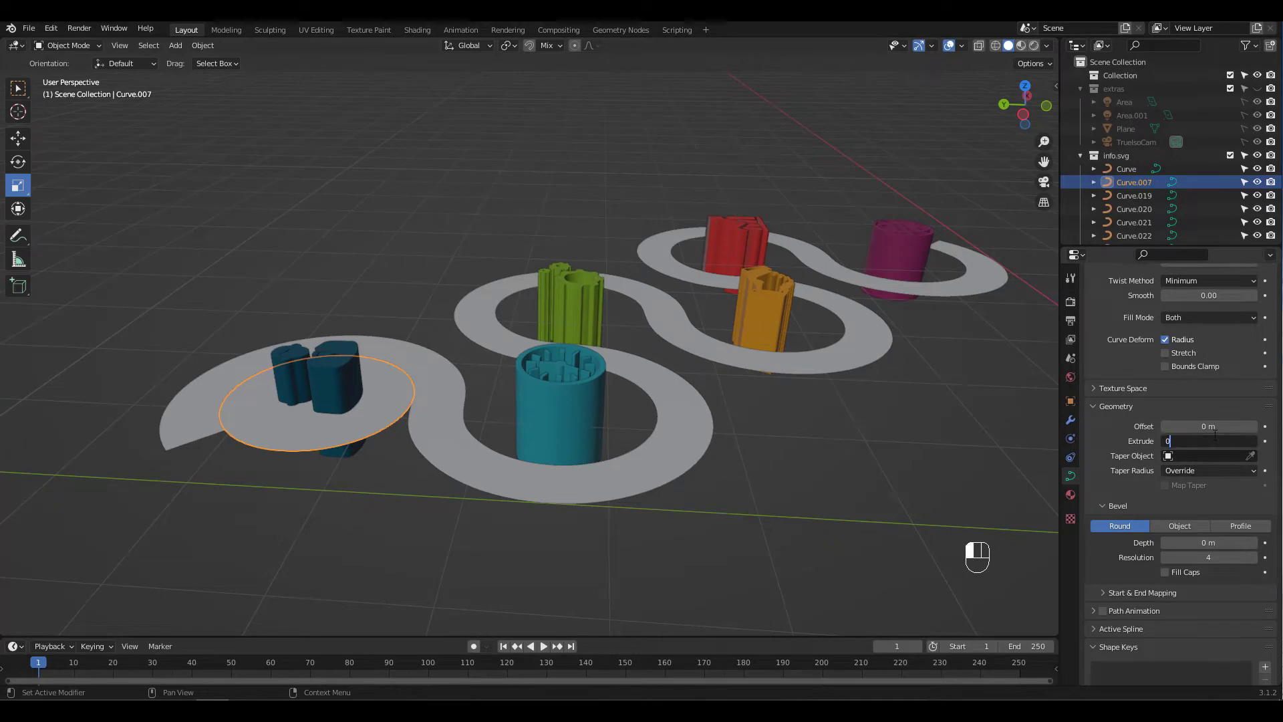
pyautogui.write('0.005')
pyautogui.press('Return')
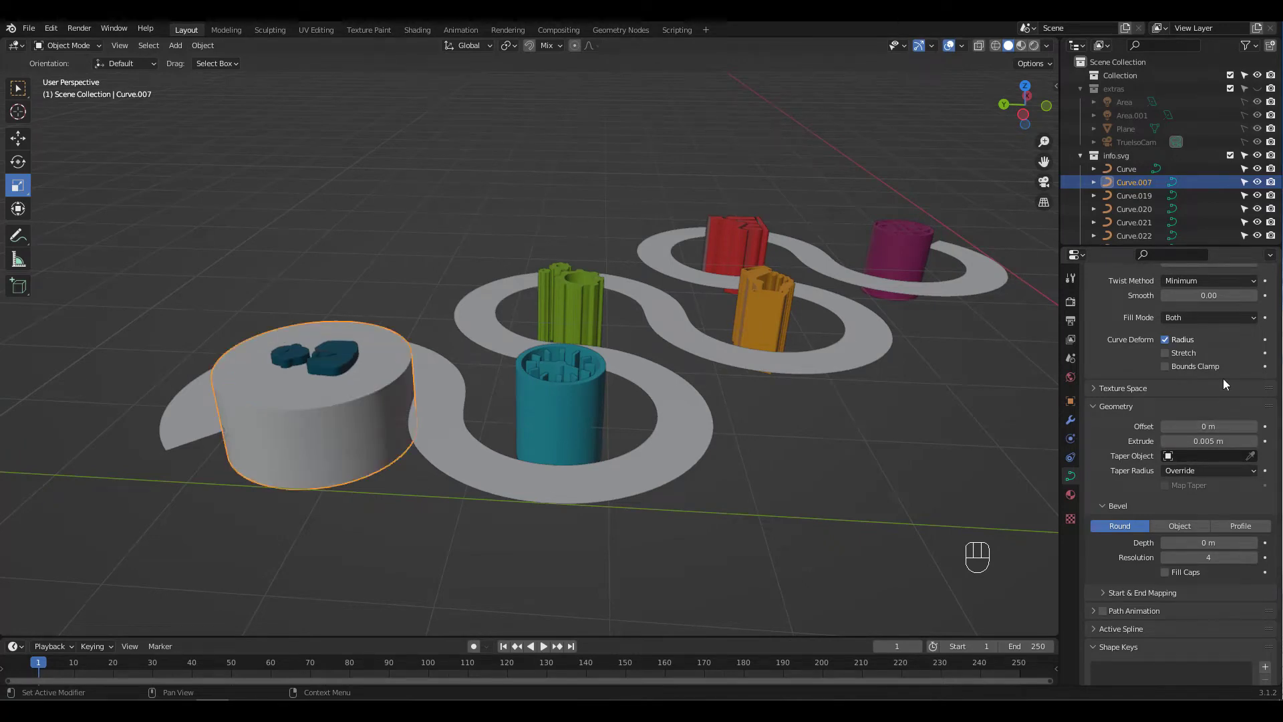
# Extrude the white S-shaped track to 0.007 m
pyautogui.click(501, 481)
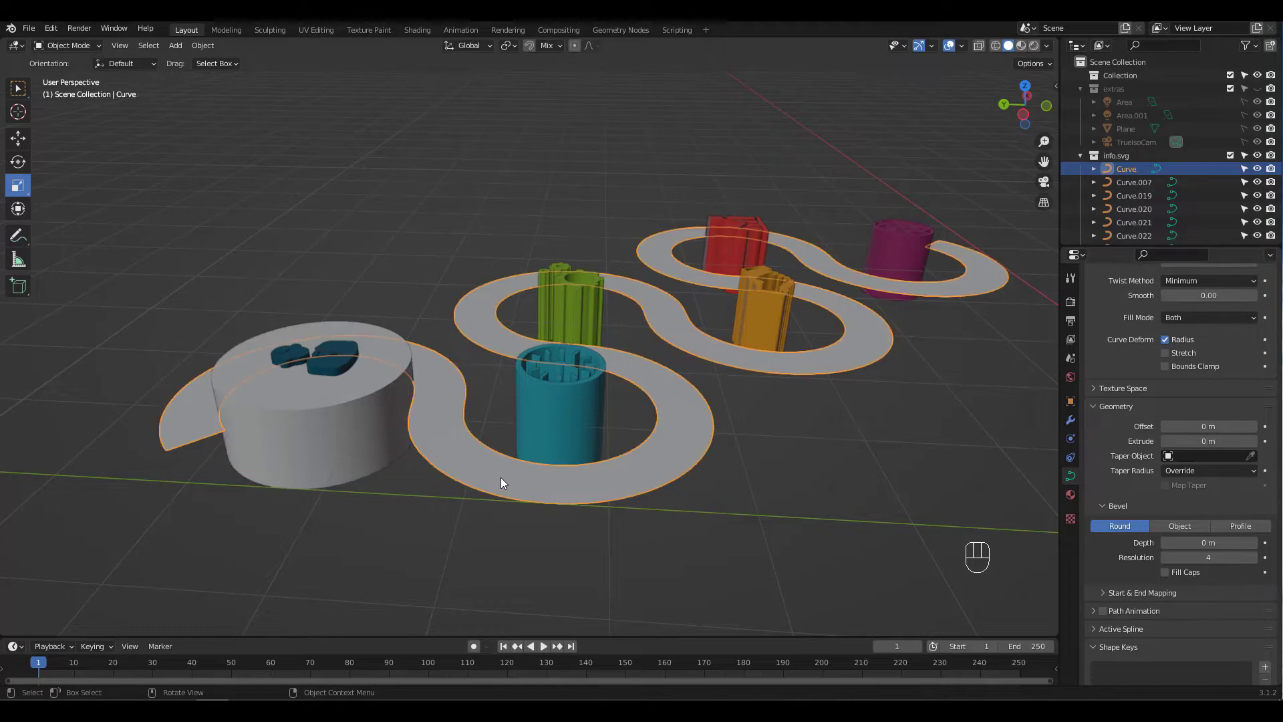
pyautogui.click(1211, 442)
pyautogui.write('0.007')
pyautogui.press('Return')
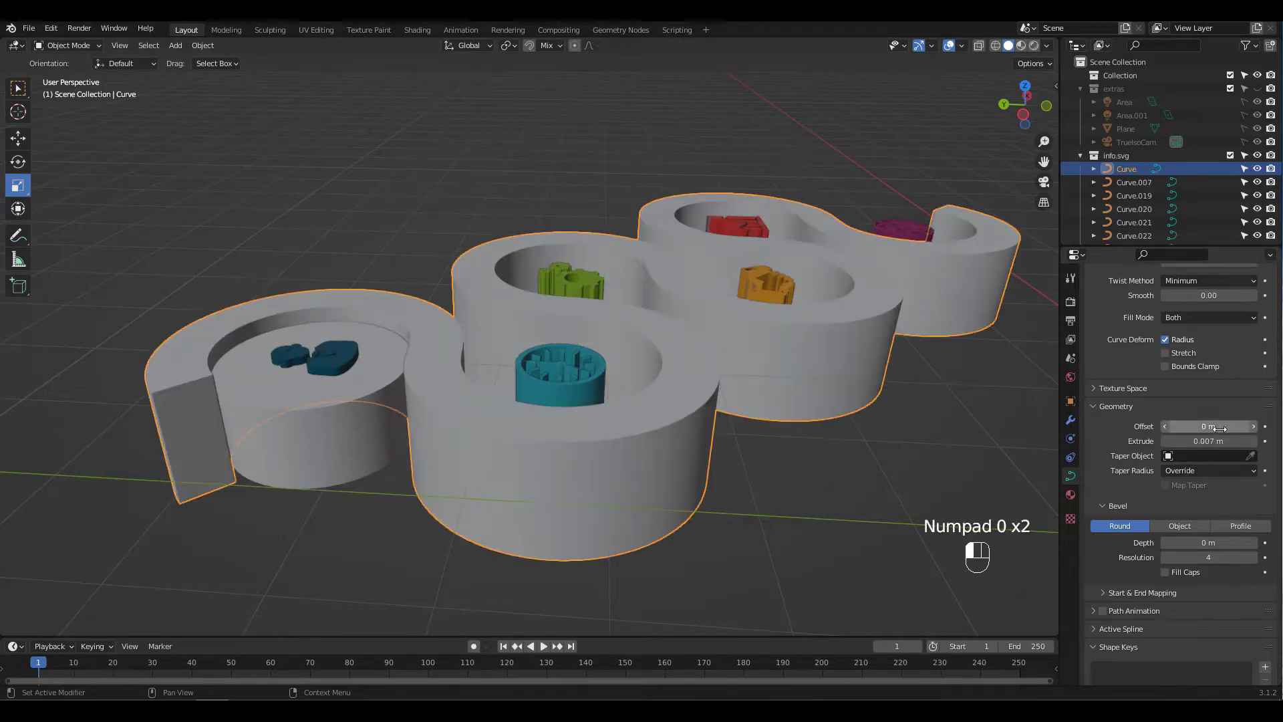
pyautogui.moveTo(578, 365); pyautogui.dragTo(533, 352, button='middle')
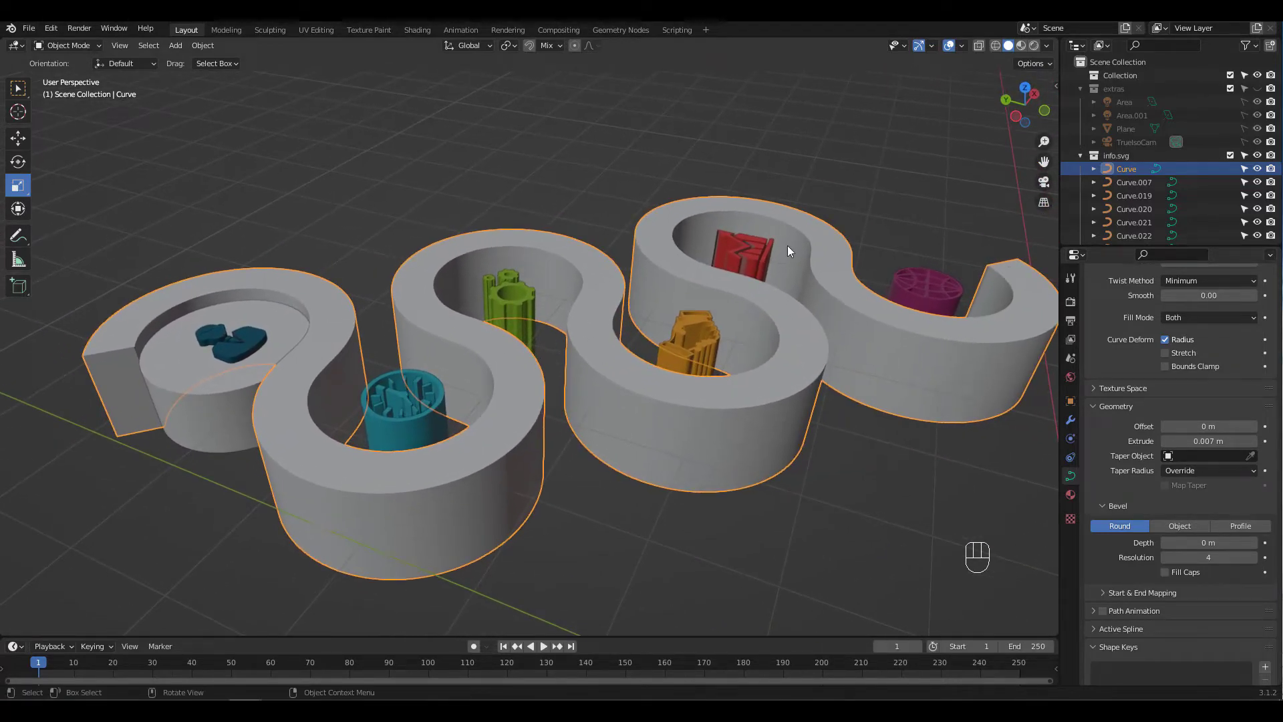
# Convert the pedestal curve under the dark blue icon into a mesh
pyautogui.click(226, 419)
pyautogui.keyDown('shift'); pyautogui.moveTo(386, 327); pyautogui.dragTo(608, 426, button='middle'); pyautogui.keyUp('shift')
pyautogui.press('q')
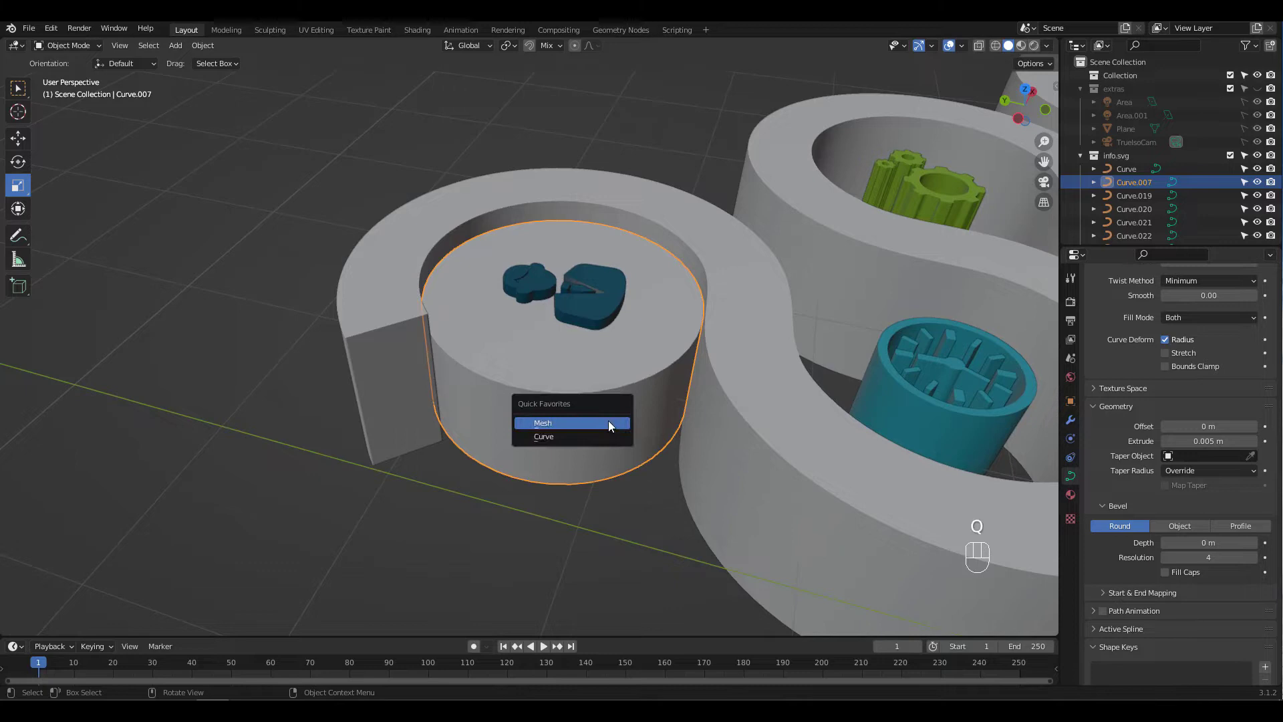
pyautogui.click(609, 423)
# In Edit Mode, select a thin face on the pedestal top and run Checker Deselect
pyautogui.press('Tab')
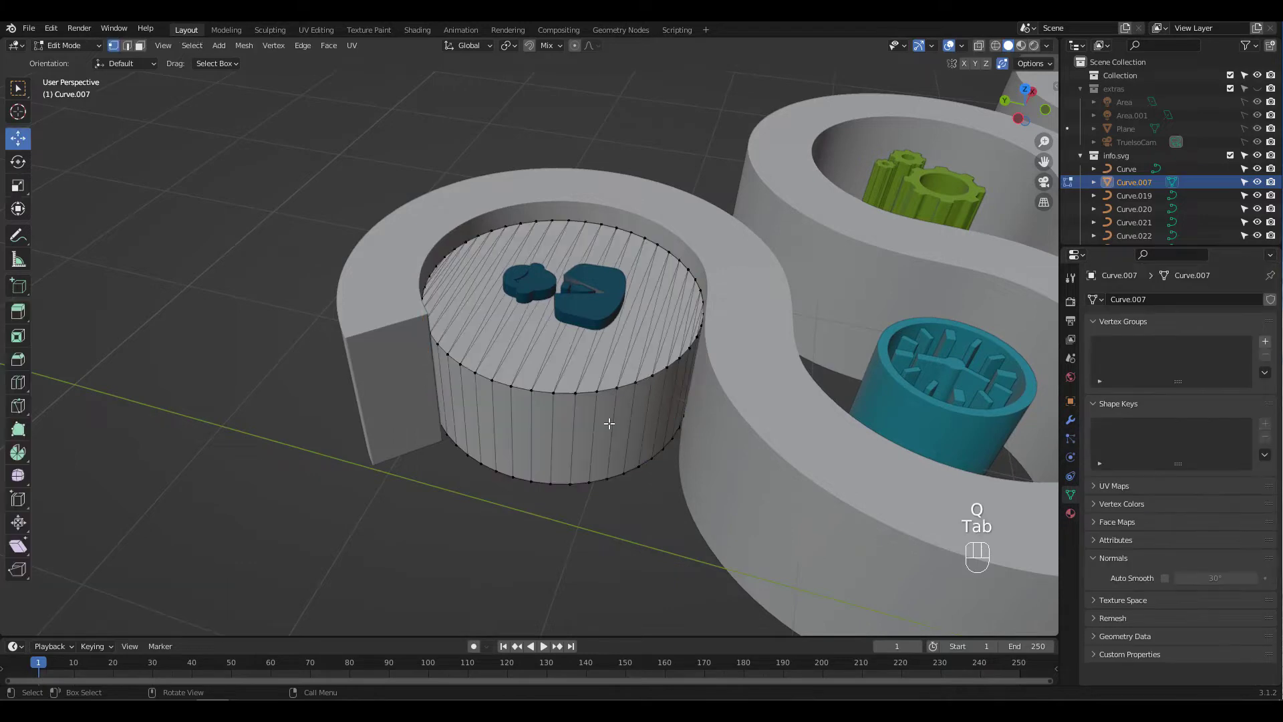
pyautogui.press('3')
pyautogui.click(599, 372)
pyautogui.press('q')
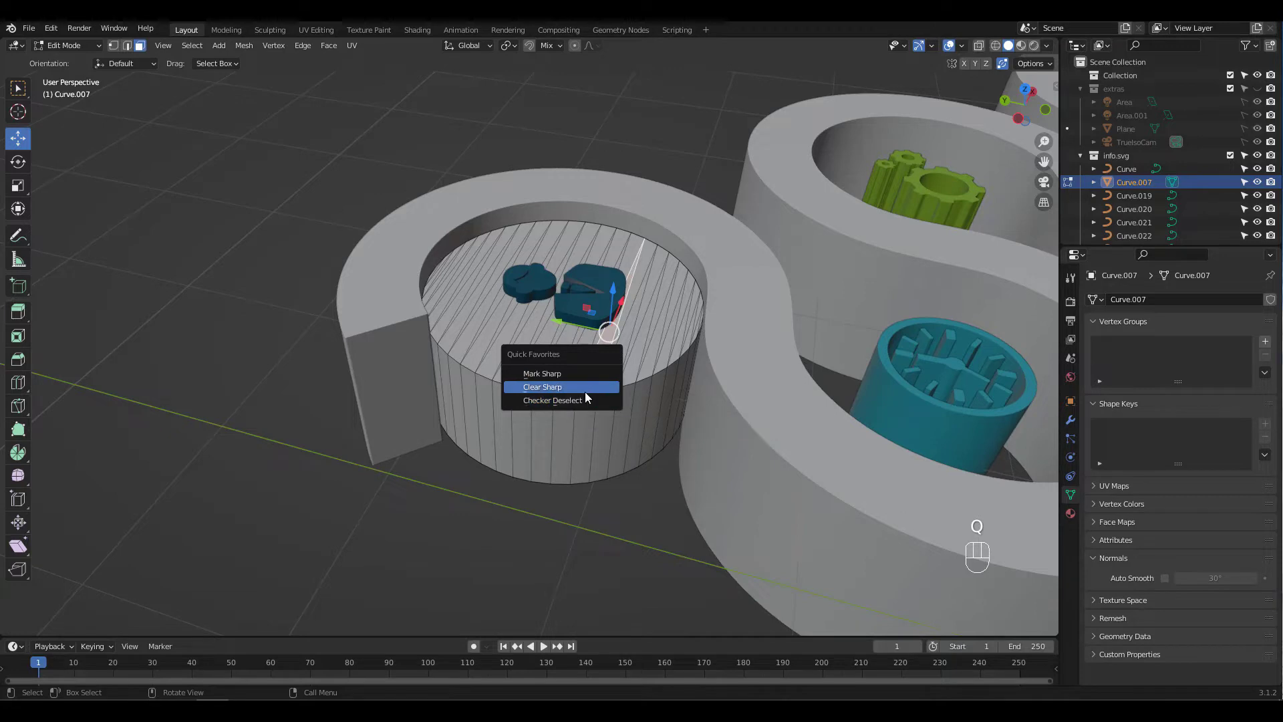
pyautogui.click(589, 400)
# Add Linked Flat Faces from Select Linked to Quick Favorites and run it on the pedestal top
pyautogui.click(192, 45)
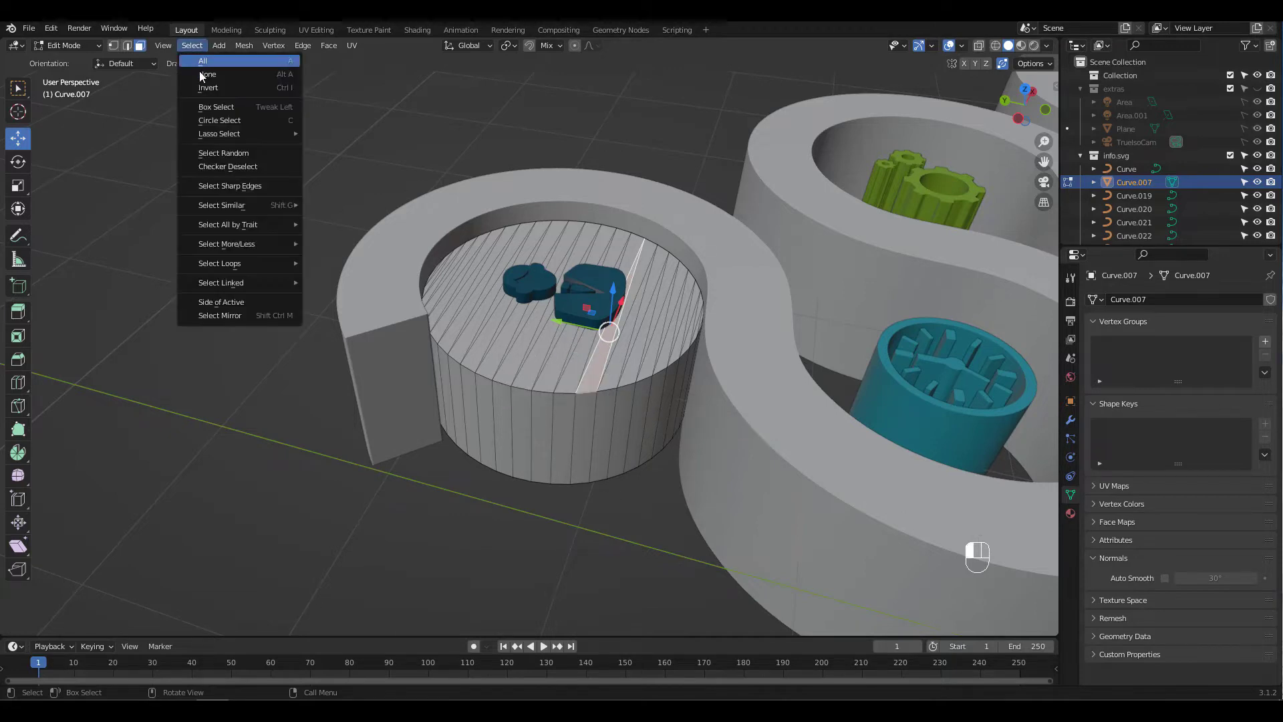
pyautogui.moveTo(271, 283)
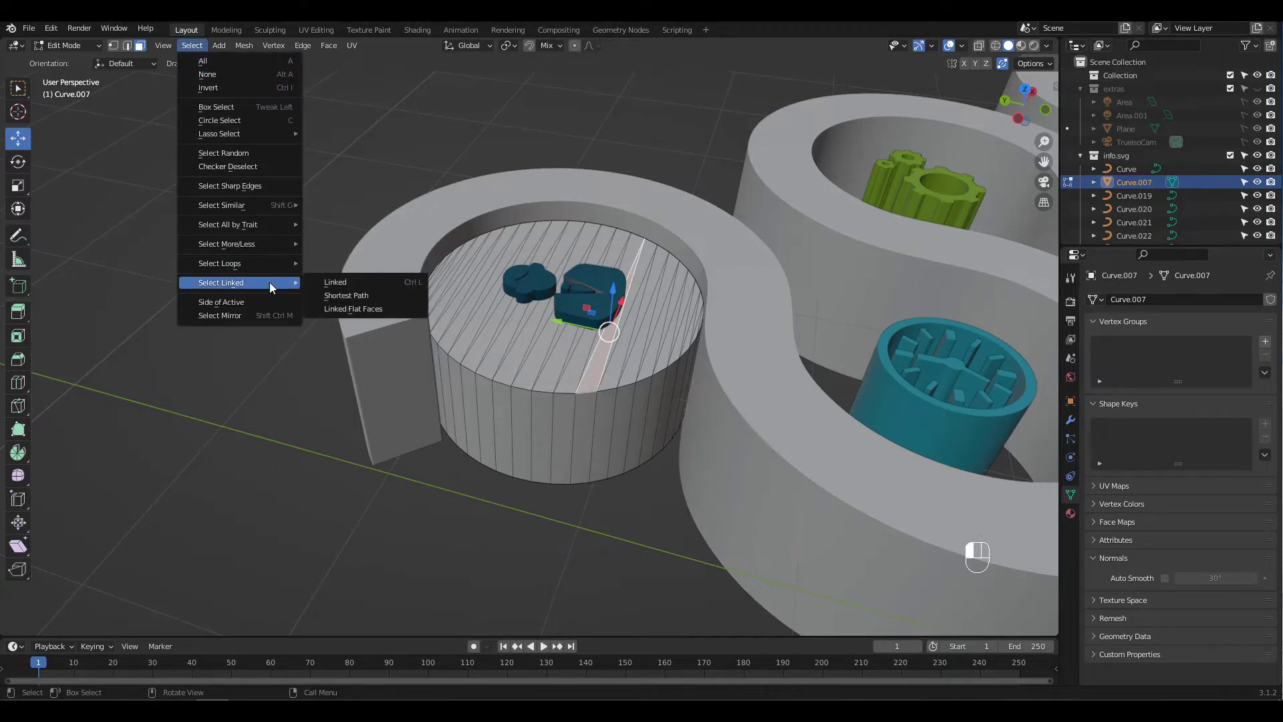
pyautogui.rightClick(355, 310)
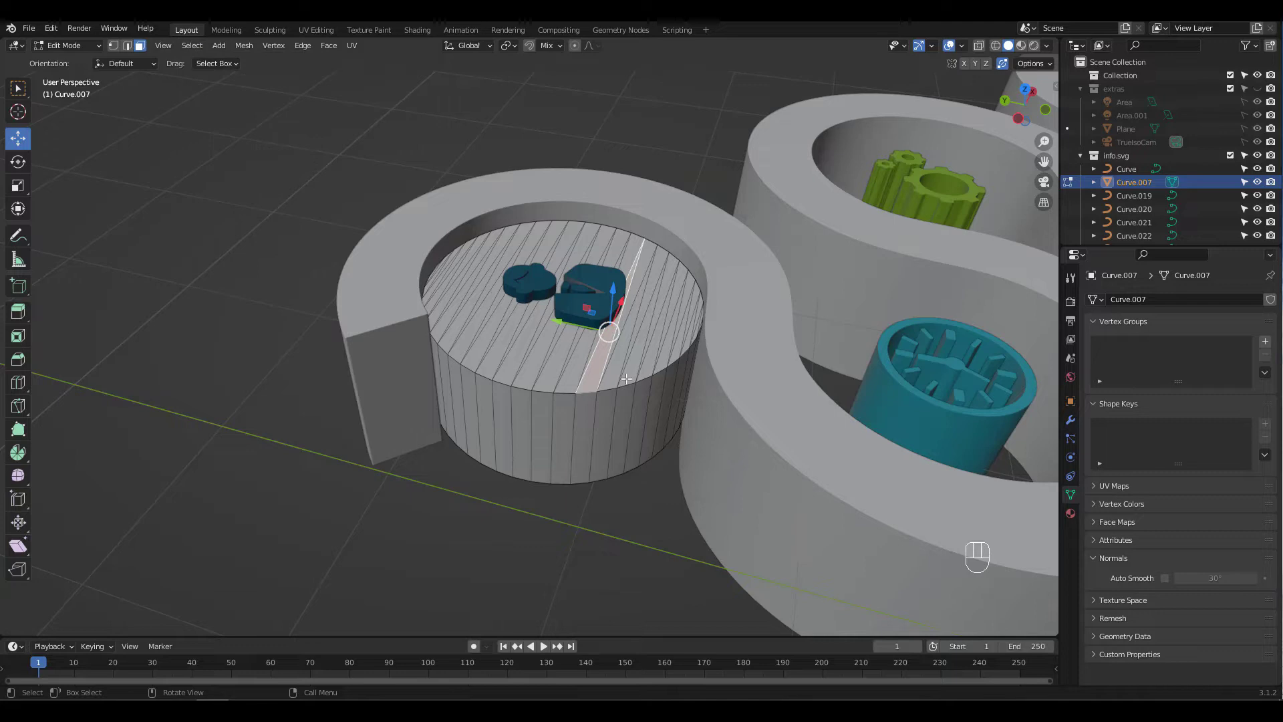
pyautogui.press('q')
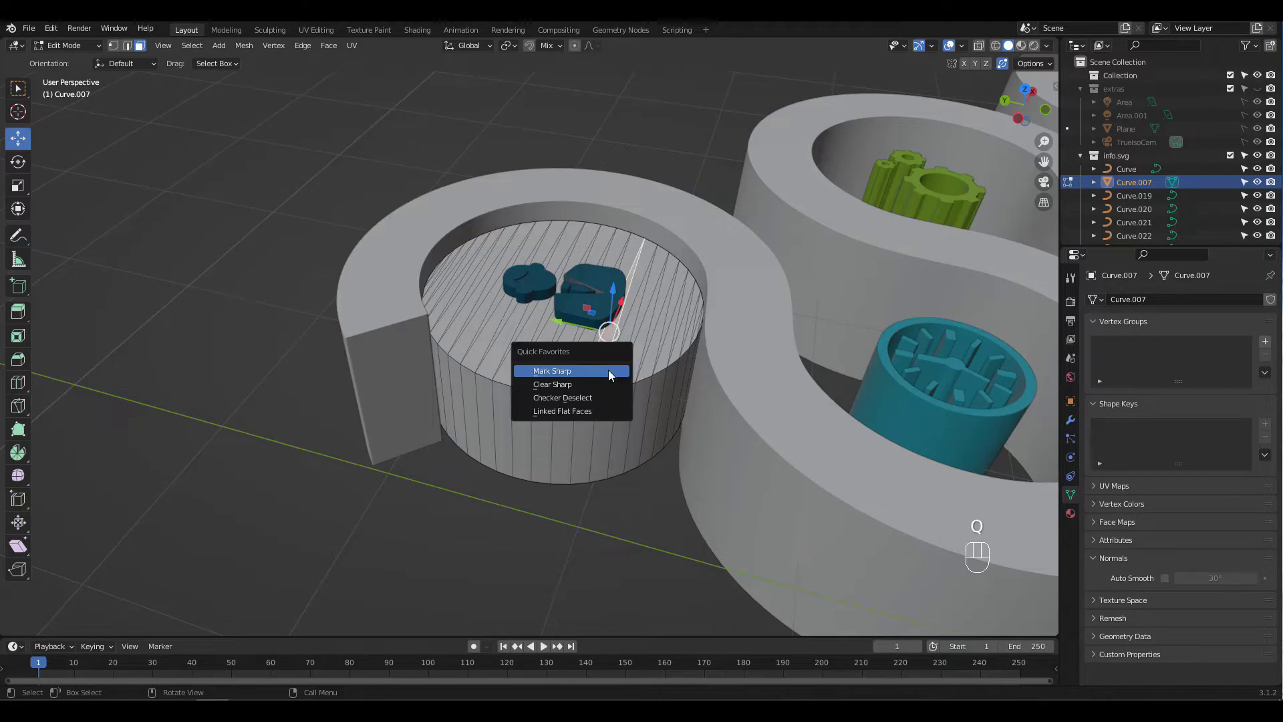
pyautogui.click(596, 411)
# Delete the pedestal's top and bottom cap faces
pyautogui.press('x')
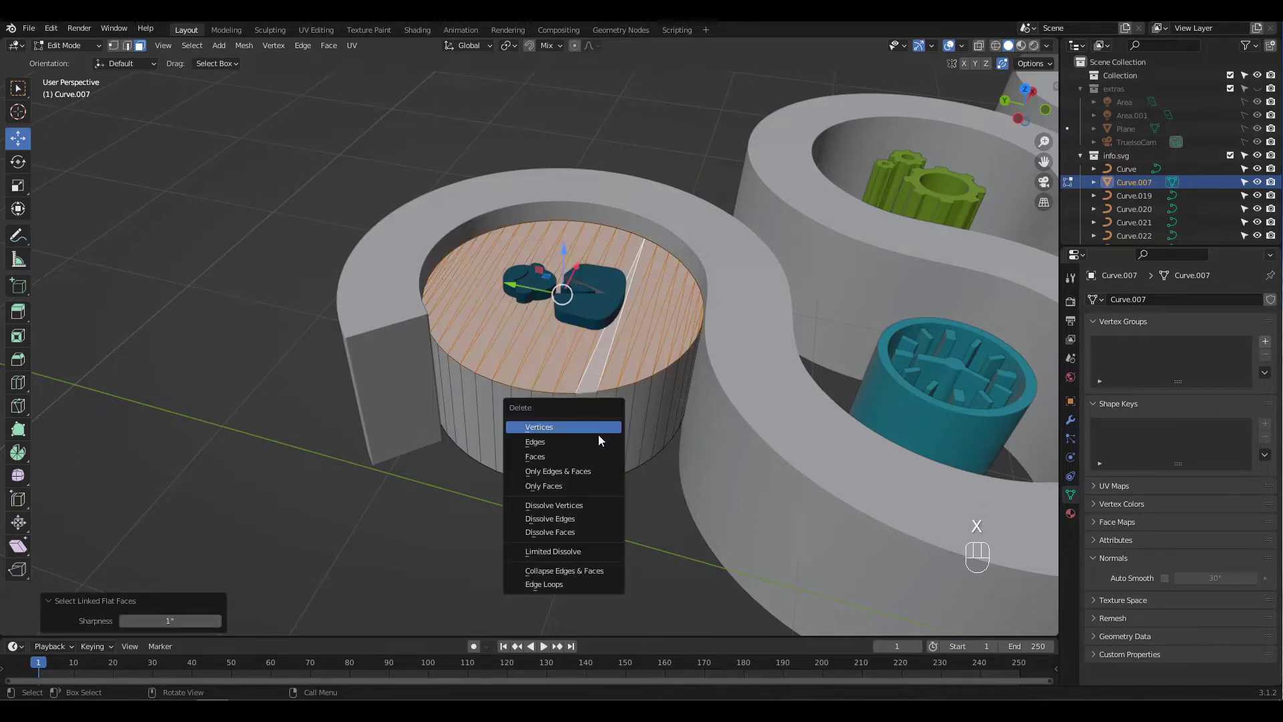
pyautogui.click(586, 454)
pyautogui.moveTo(589, 462); pyautogui.dragTo(597, 289, button='middle')
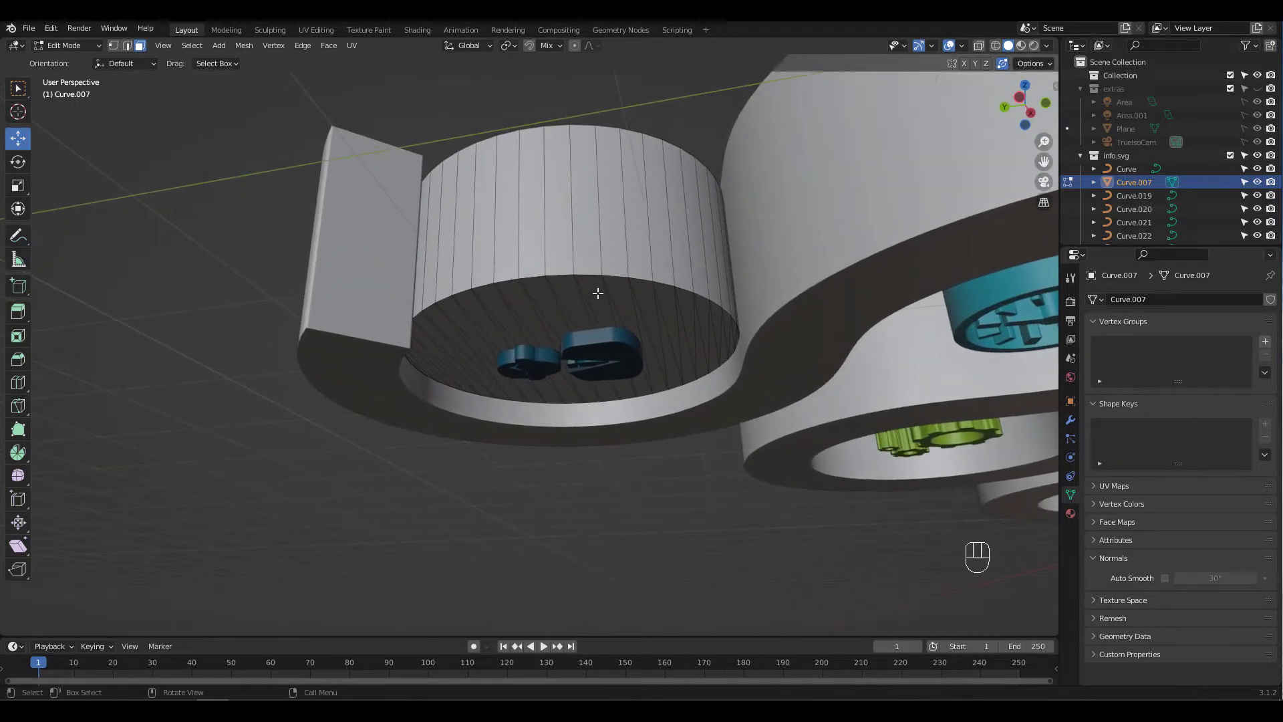
pyautogui.click(599, 300)
pyautogui.press('q')
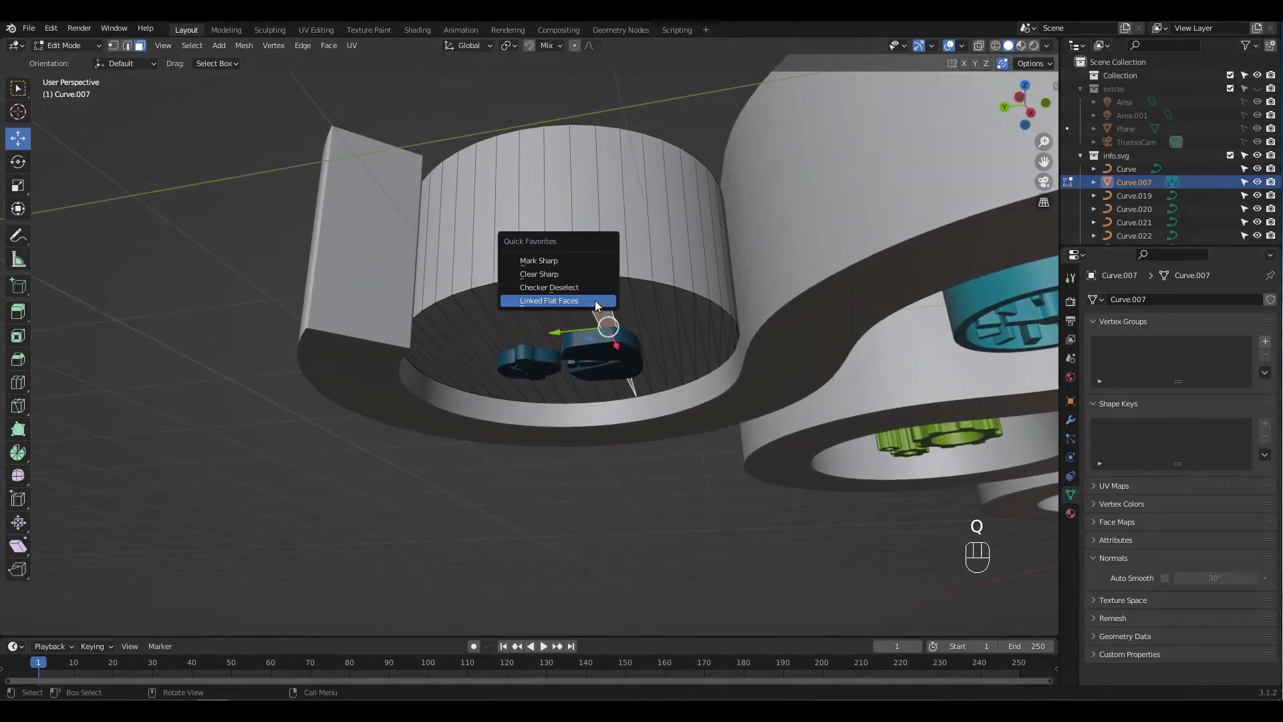
pyautogui.click(595, 302)
pyautogui.press('x')
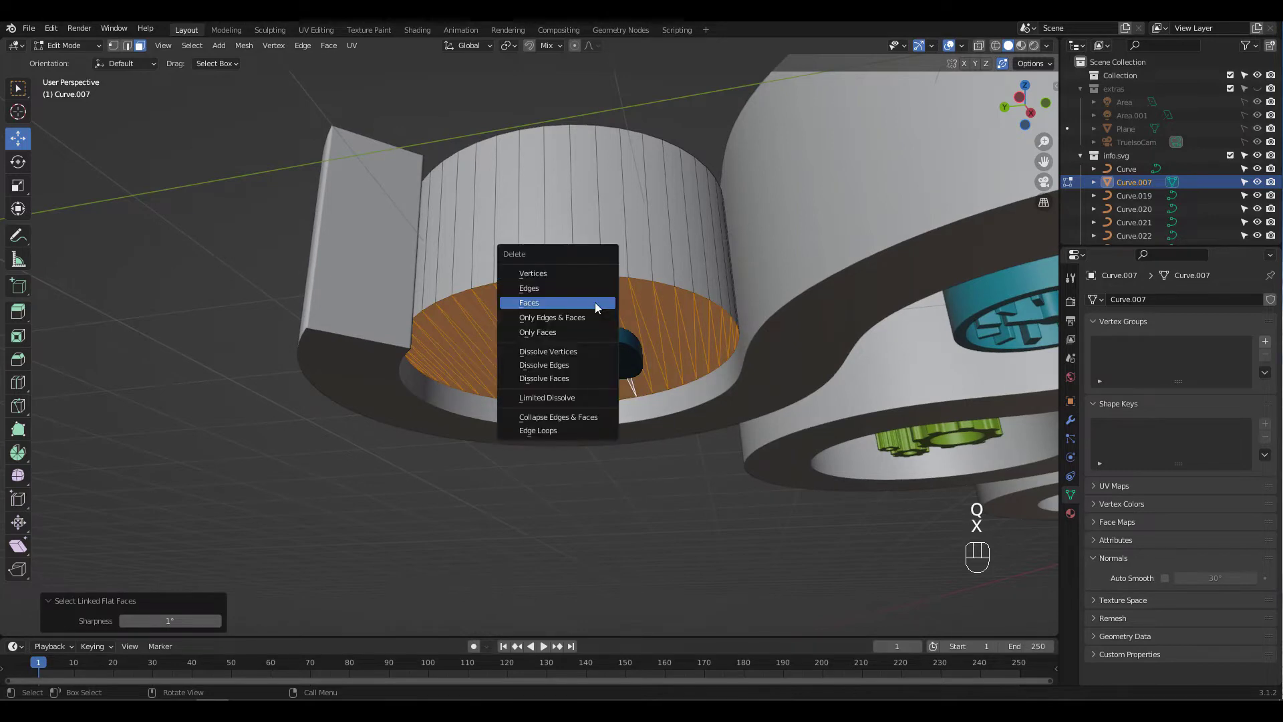
pyautogui.click(596, 302)
pyautogui.moveTo(596, 301); pyautogui.dragTo(634, 414, button='middle')
# Fill the top and bottom rim edge loops with single faces
pyautogui.press('2')
pyautogui.keyDown('alt'); pyautogui.click(620, 371); pyautogui.keyUp('alt')
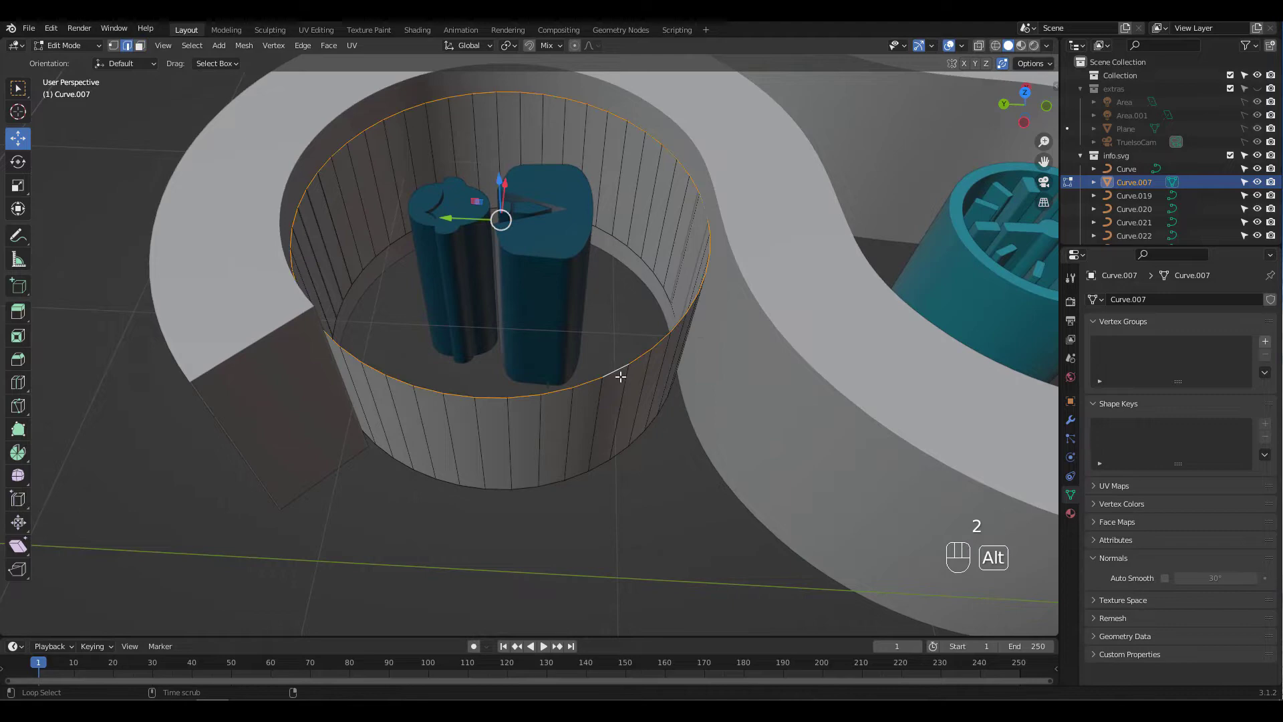
pyautogui.press('f')
pyautogui.moveTo(645, 399); pyautogui.dragTo(744, 355, button='middle')
pyautogui.keyDown('alt'); pyautogui.click(605, 285); pyautogui.keyUp('alt')
pyautogui.press('f')
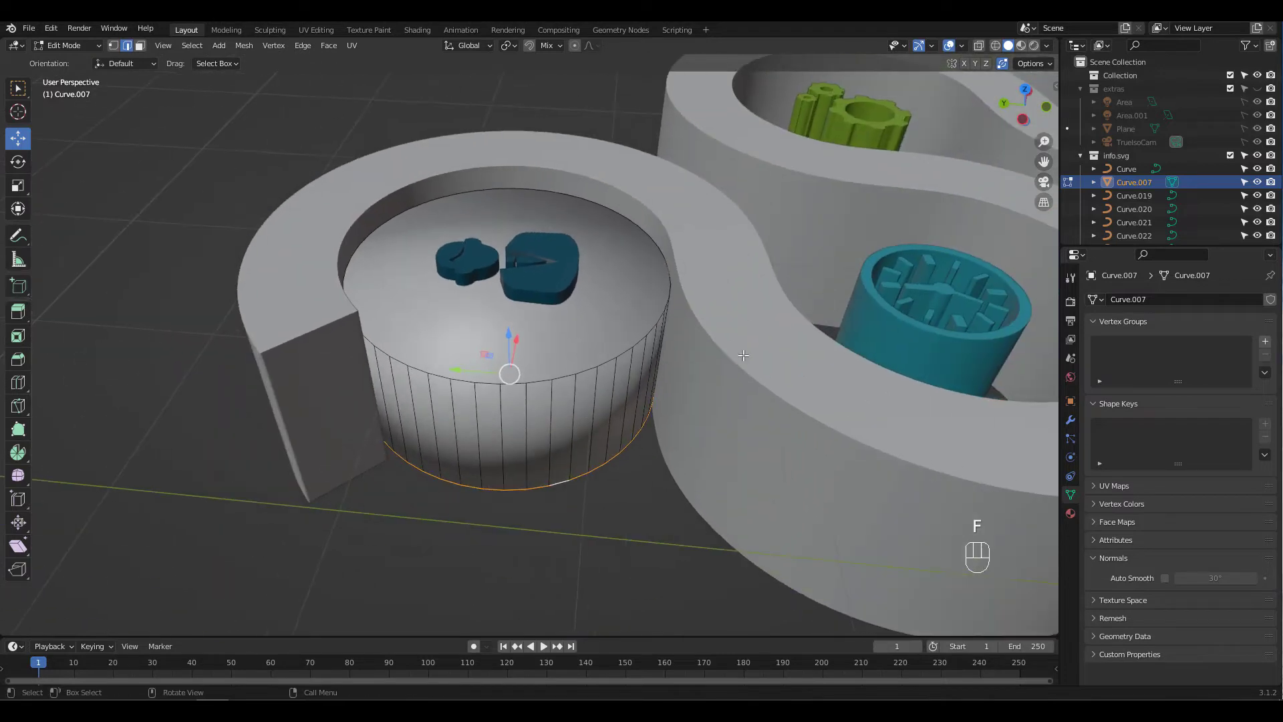
# Enable Auto Smooth at 30° and return to Object Mode
pyautogui.click(1165, 578)
pyautogui.keyDown('shift'); pyautogui.moveTo(581, 335); pyautogui.dragTo(547, 361, button='middle'); pyautogui.keyUp('shift')
pyautogui.press('Tab')
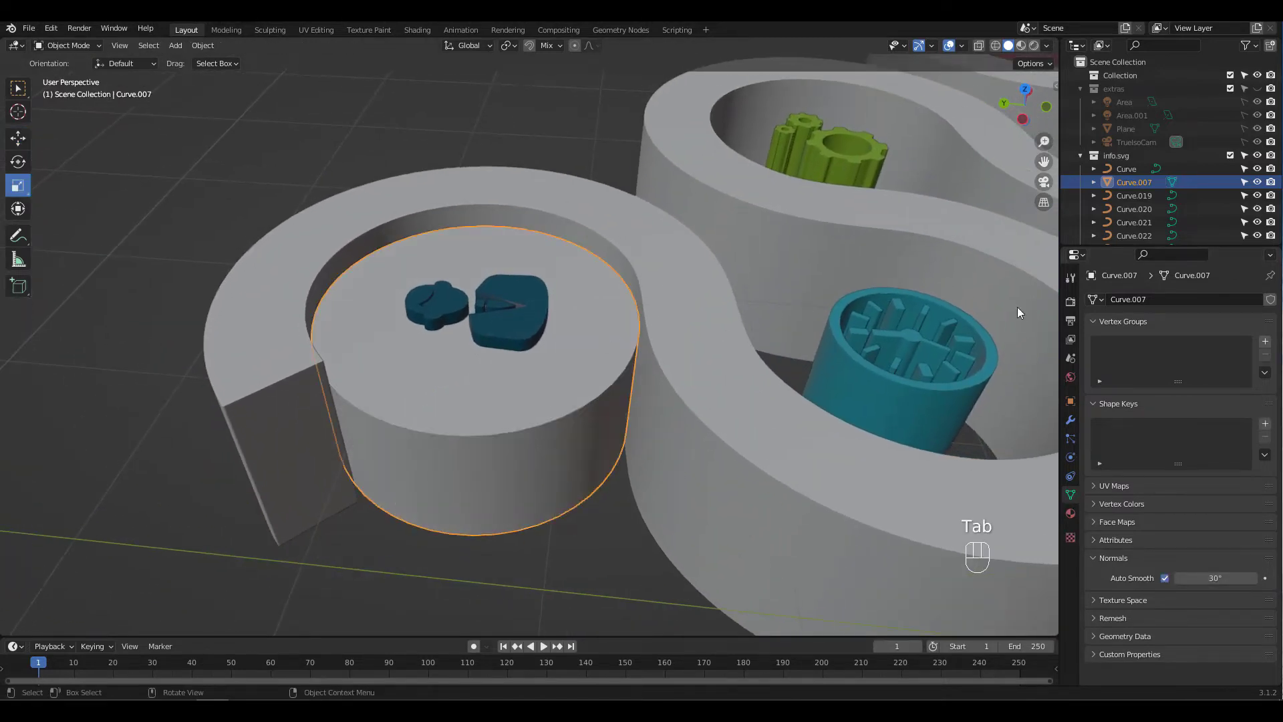
# Add a Bevel modifier to the pedestal with a 0.012 m amount and Arc outer miter
pyautogui.click(1070, 419)
pyautogui.click(1110, 299)
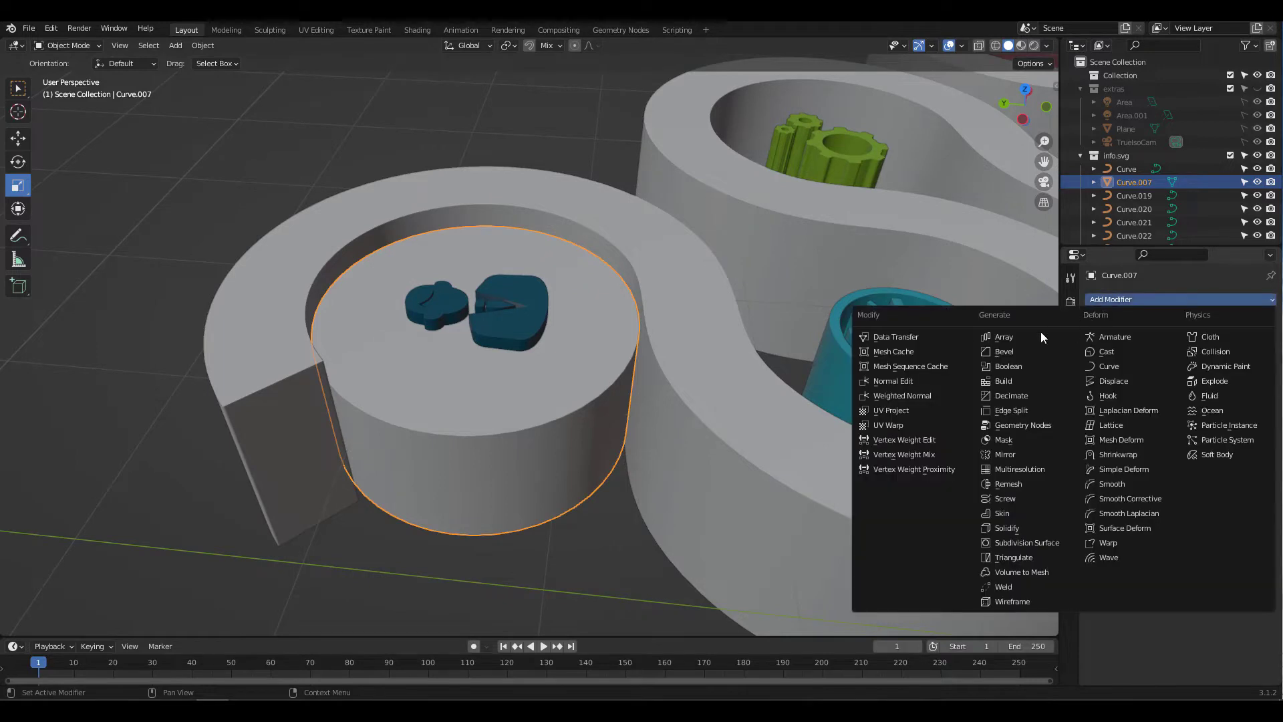
pyautogui.click(1020, 350)
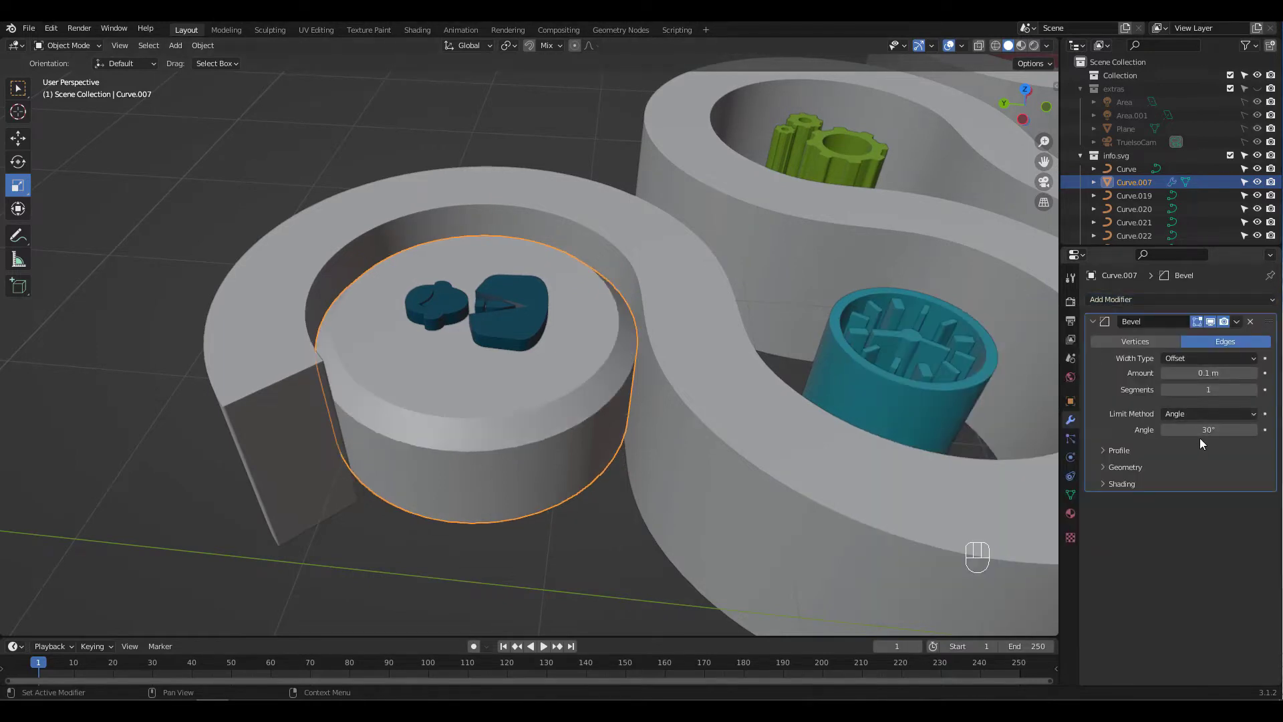
pyautogui.moveTo(1209, 373); pyautogui.dragTo(1176, 372)
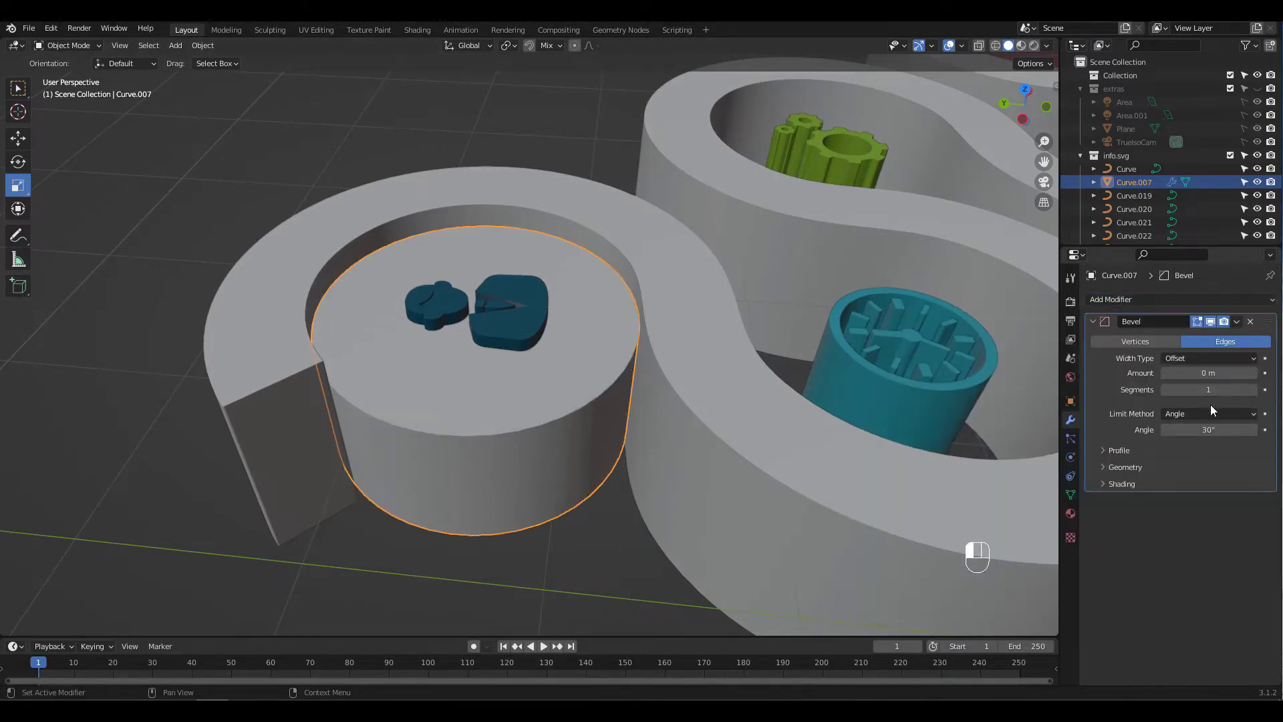
pyautogui.click(1111, 467)
pyautogui.click(1180, 487)
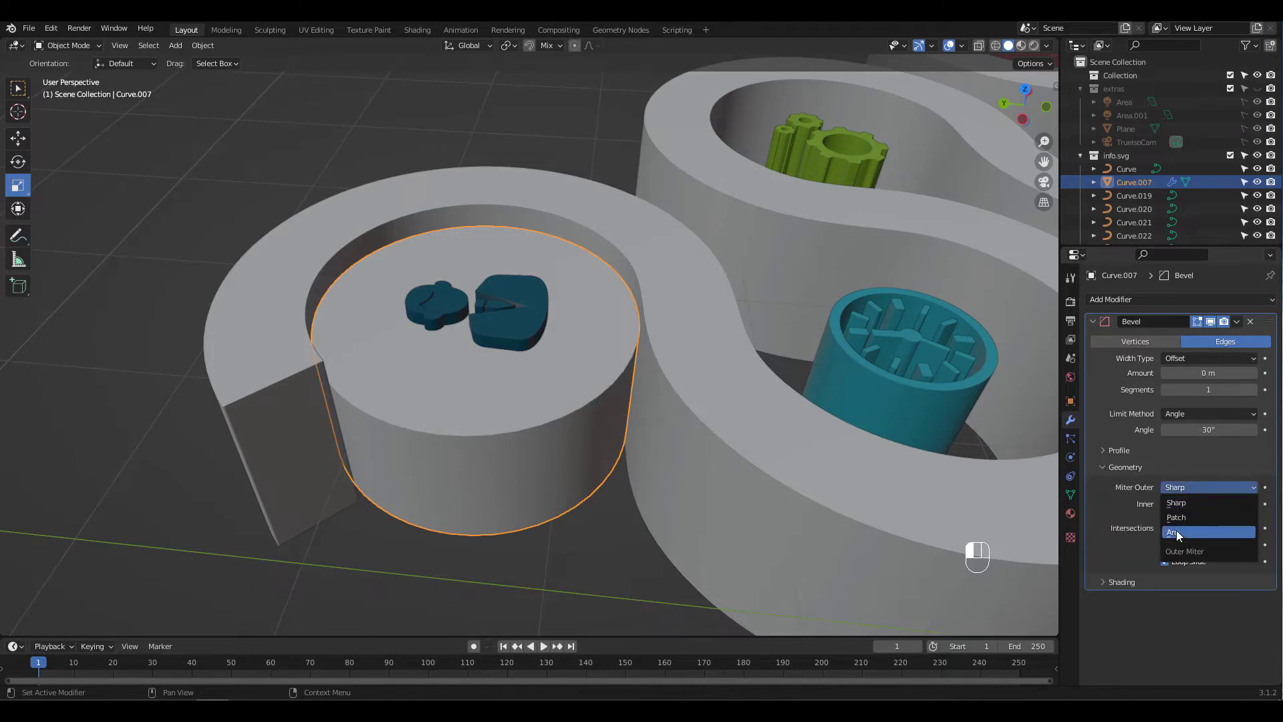
pyautogui.click(1176, 530)
# Turn on Harden Normals, raise bevel segments to 6, and add a level-2 Subdivision
pyautogui.click(1123, 582)
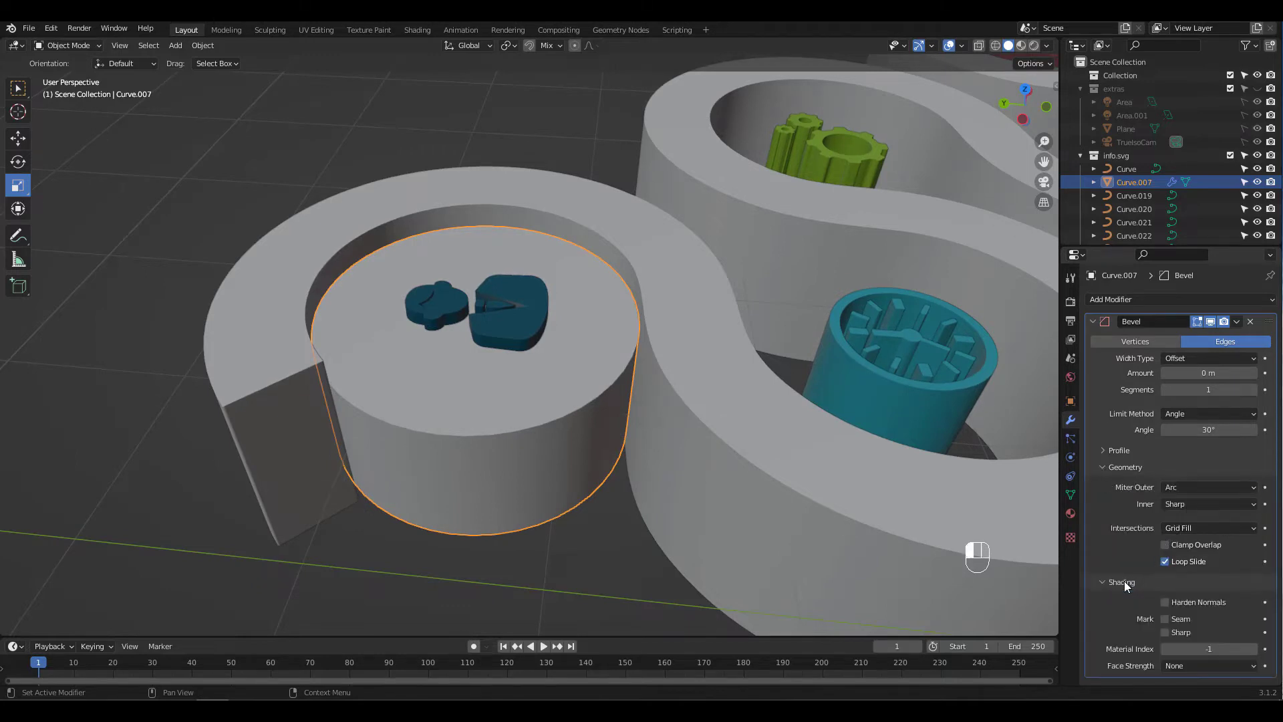
pyautogui.click(1165, 601)
pyautogui.moveTo(1190, 389); pyautogui.dragTo(1217, 373)
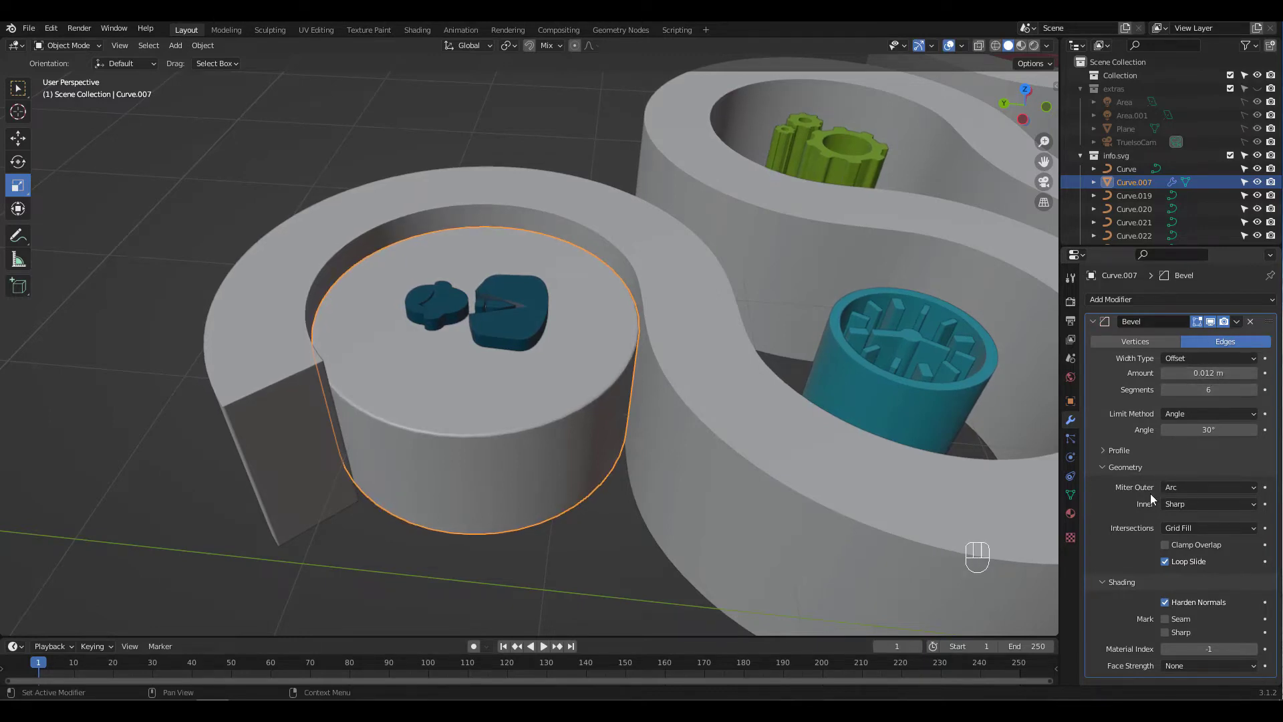
pyautogui.hotkey('ctrl', '2')
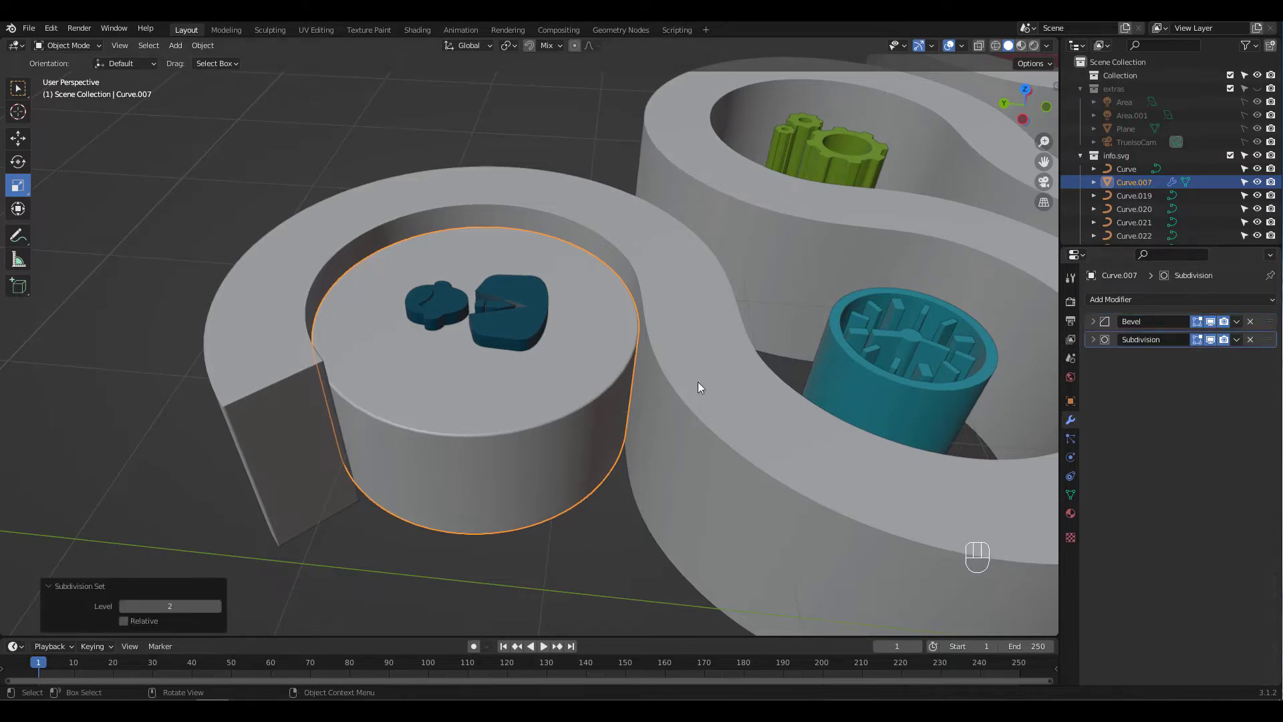
# Set the ring's origin to its geometry centre
pyautogui.keyDown('shift'); pyautogui.moveTo(698, 383); pyautogui.dragTo(508, 372, button='middle'); pyautogui.keyUp('shift')
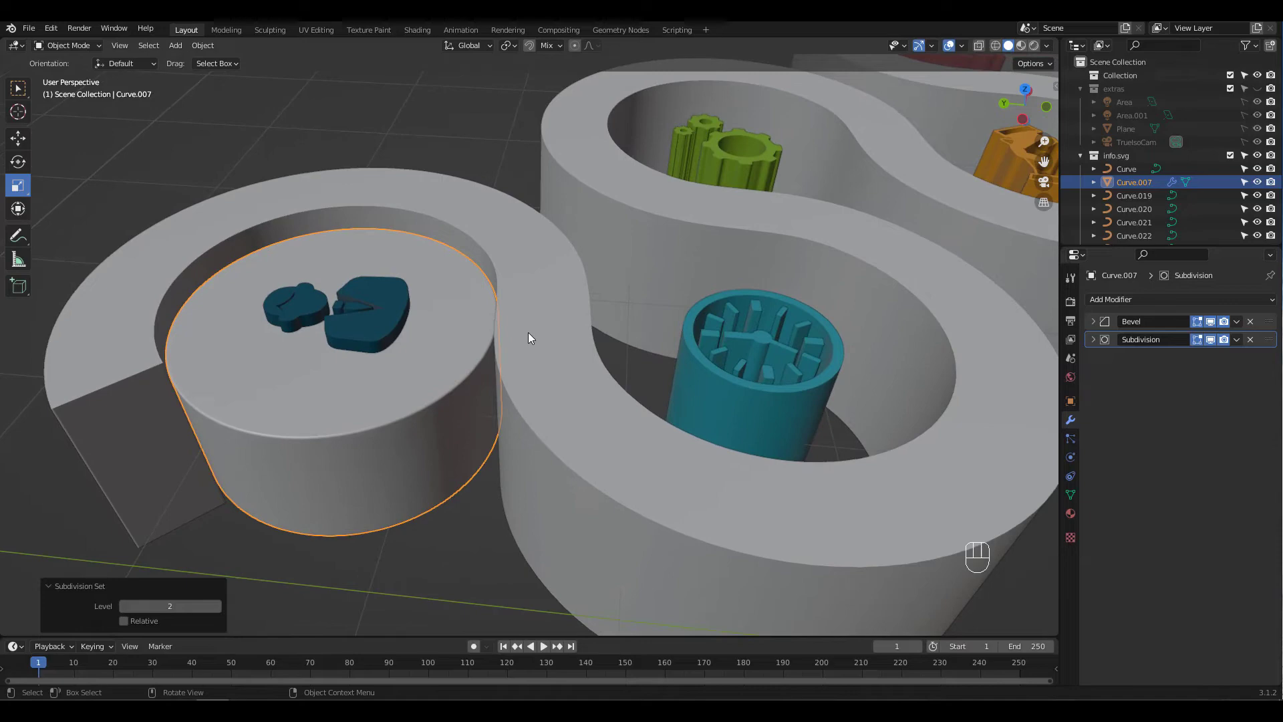
pyautogui.rightClick(424, 441)
pyautogui.moveTo(427, 441)
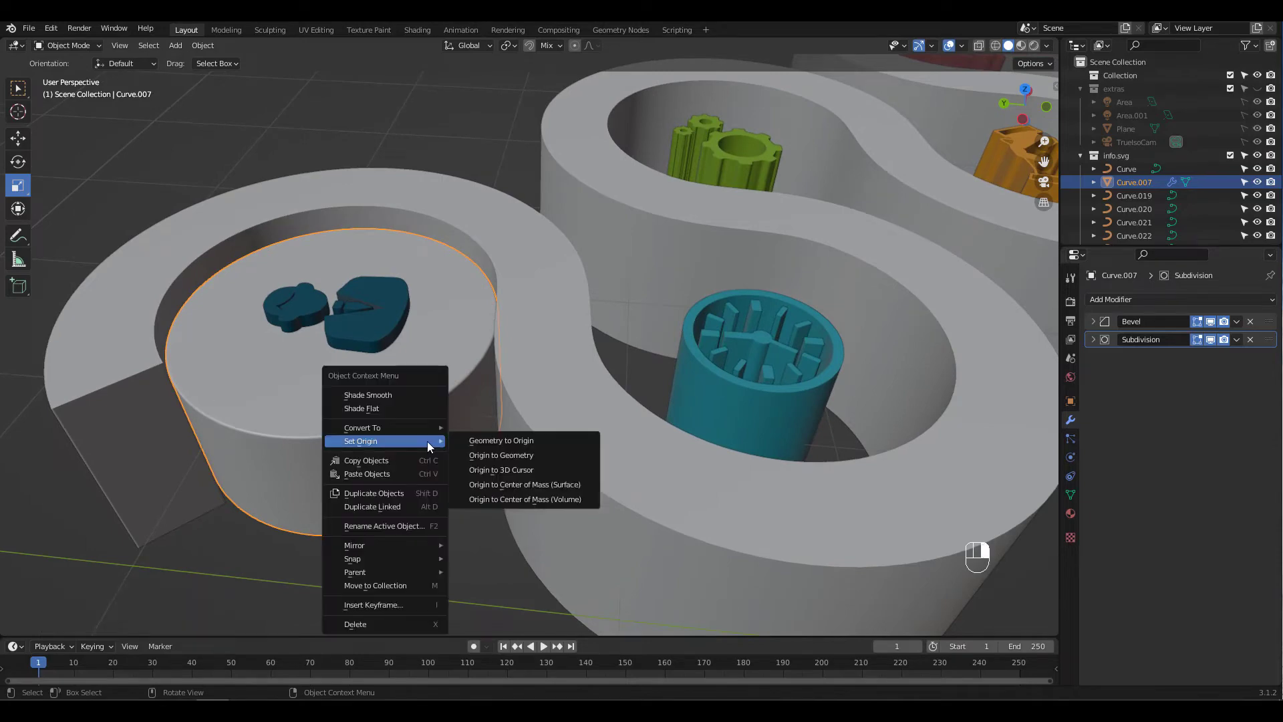
pyautogui.click(503, 454)
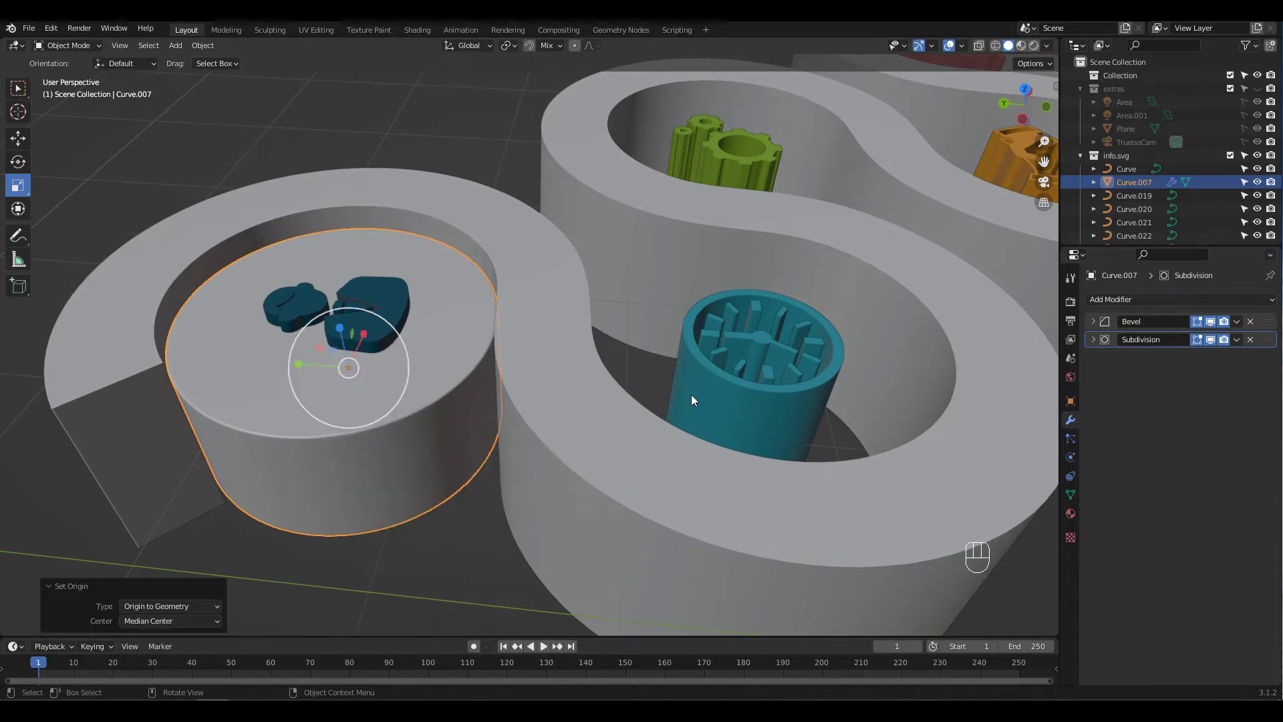
# From top view, duplicate the ring onto the clock, gear, handshake and globe pedestals
pyautogui.press('KP_7')
pyautogui.scroll(-5, 555, 403)
pyautogui.hotkey('shift', 'd')
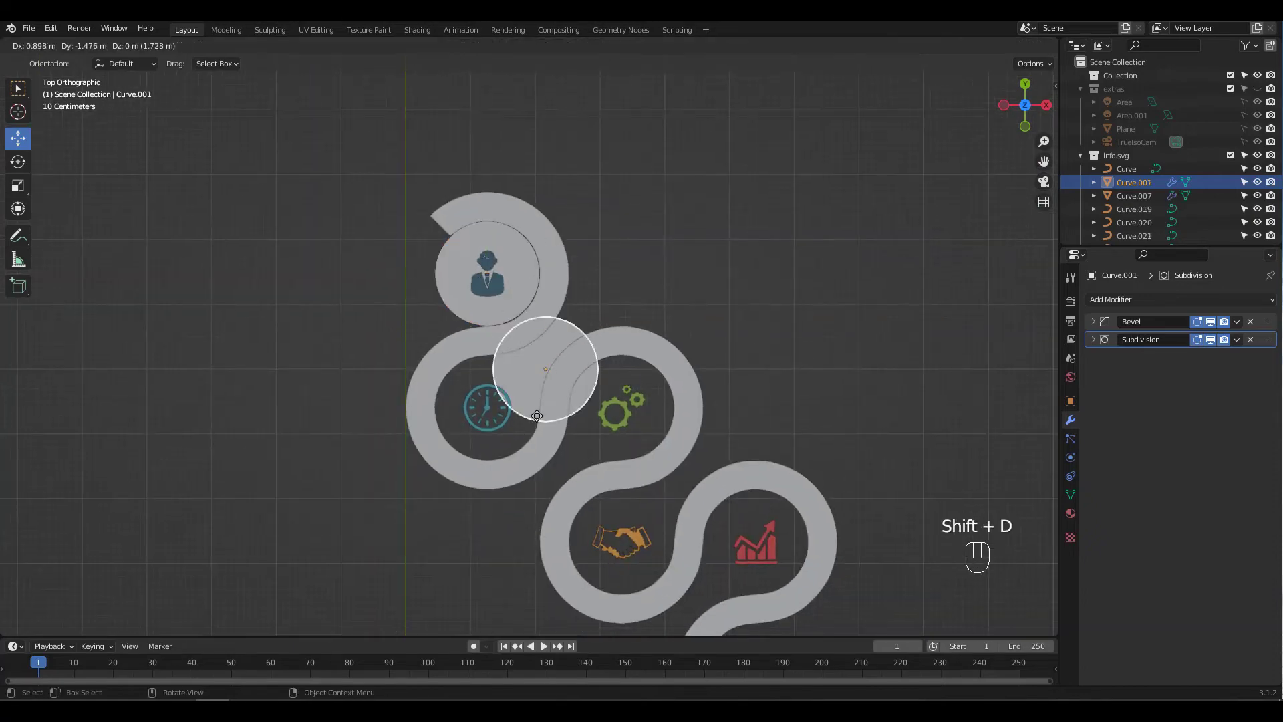
pyautogui.press('y')
pyautogui.click(535, 454)
pyautogui.hotkey('shift', 'd')
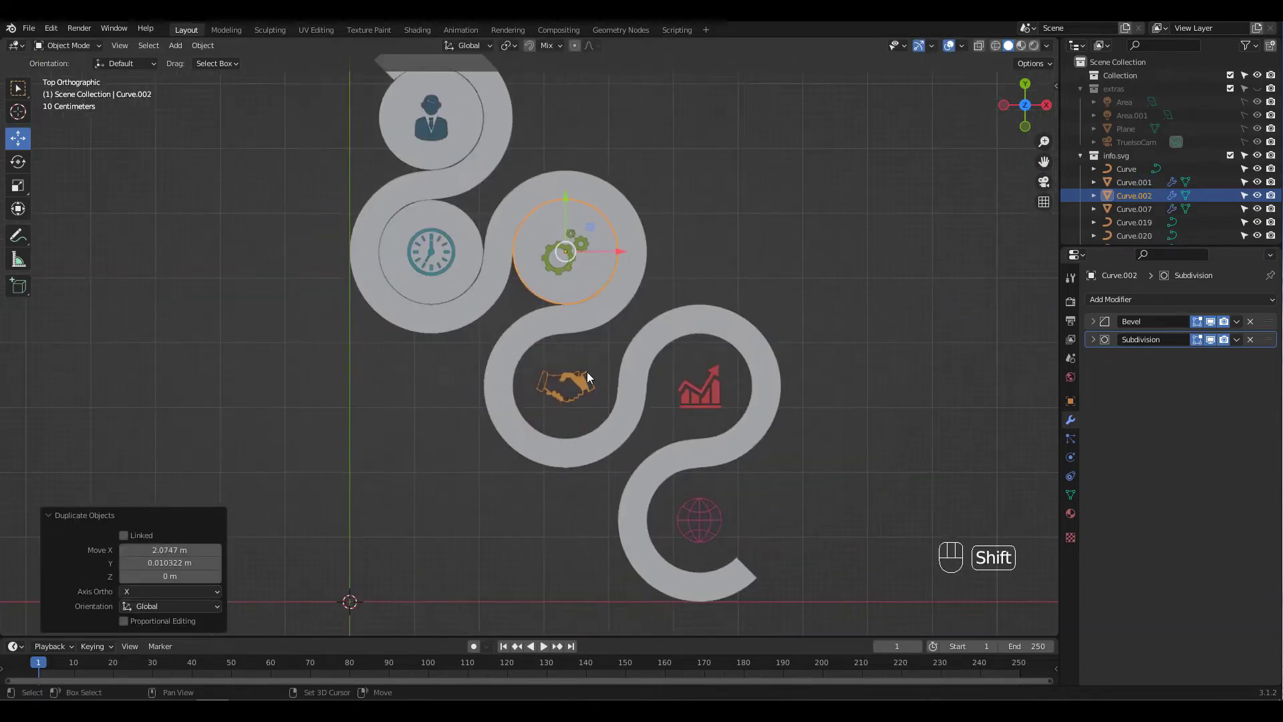
pyautogui.hotkey('shift', 'd')
pyautogui.click(594, 494)
pyautogui.hotkey('shift', 'd')
pyautogui.click(700, 468)
pyautogui.hotkey('shift', 'd')
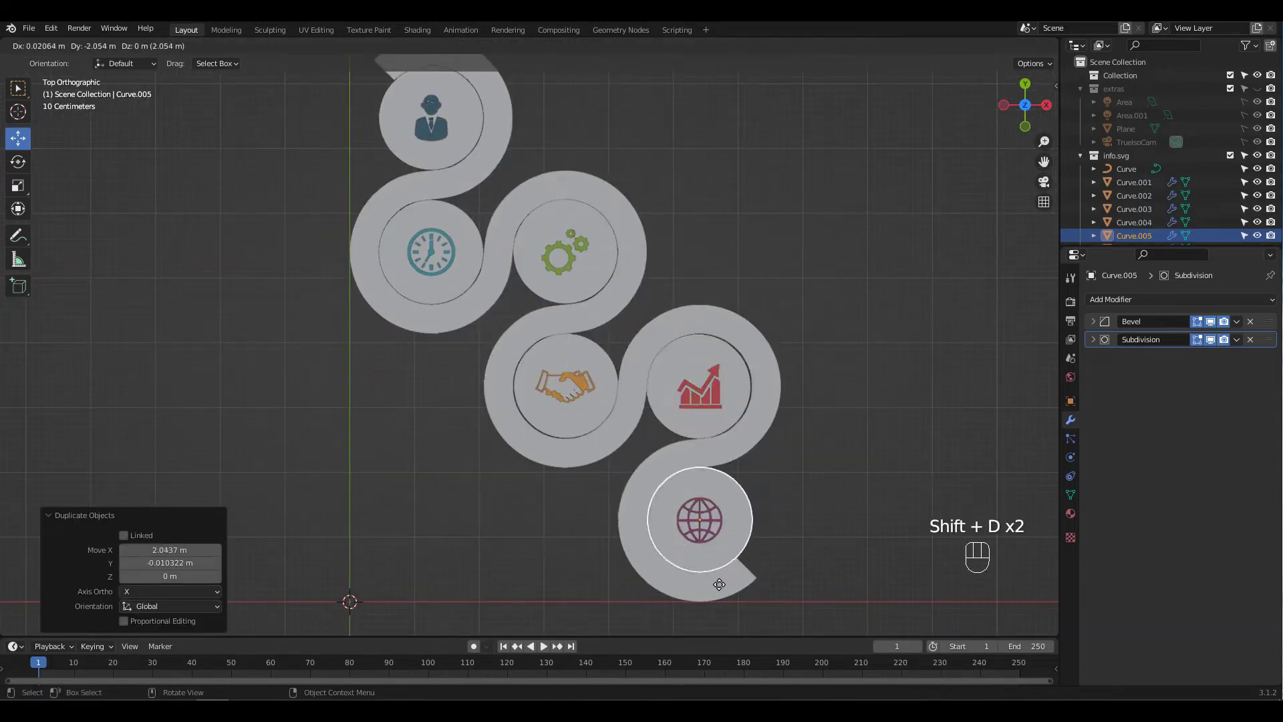
pyautogui.click(719, 584)
# Select the handshake ring and undo to correct the chart ring's placement
pyautogui.click(558, 417)
pyautogui.hotkey('ctrl', 'z')
pyautogui.hotkey('ctrl', 'z')
pyautogui.hotkey('ctrl', 'z')
pyautogui.hotkey('ctrl', 'z')
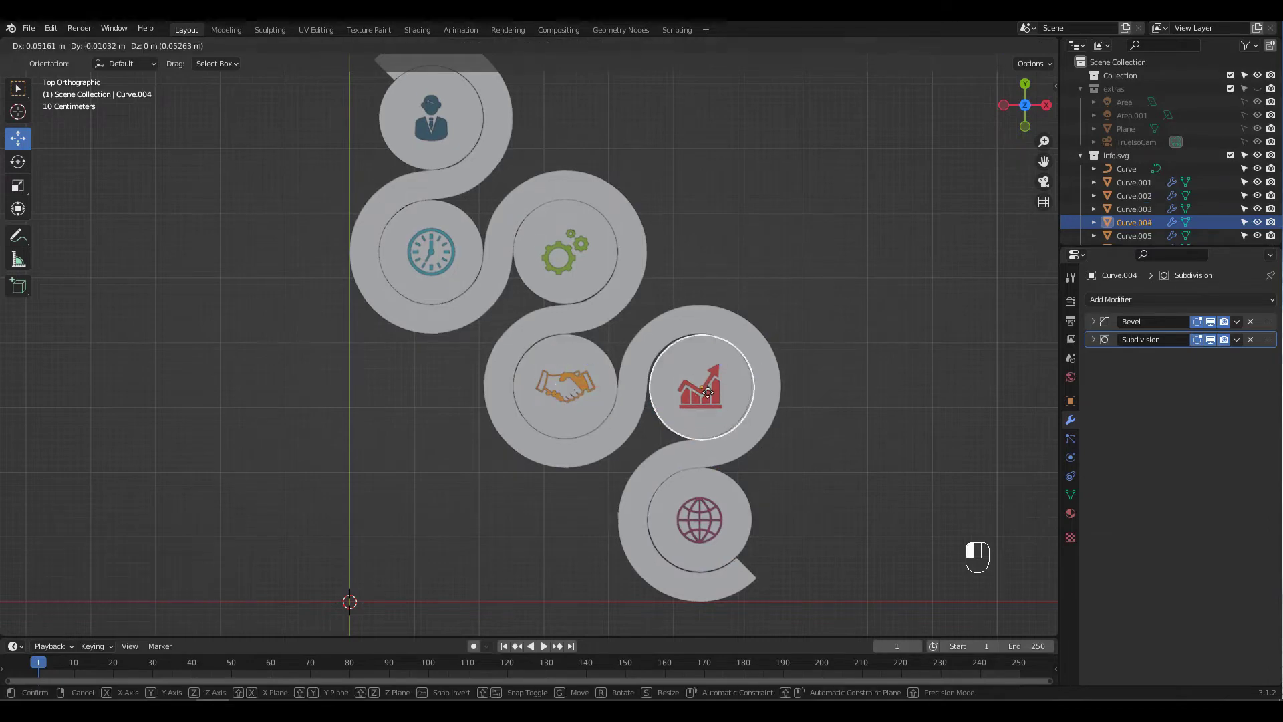
pyautogui.hotkey('ctrl', 'z')
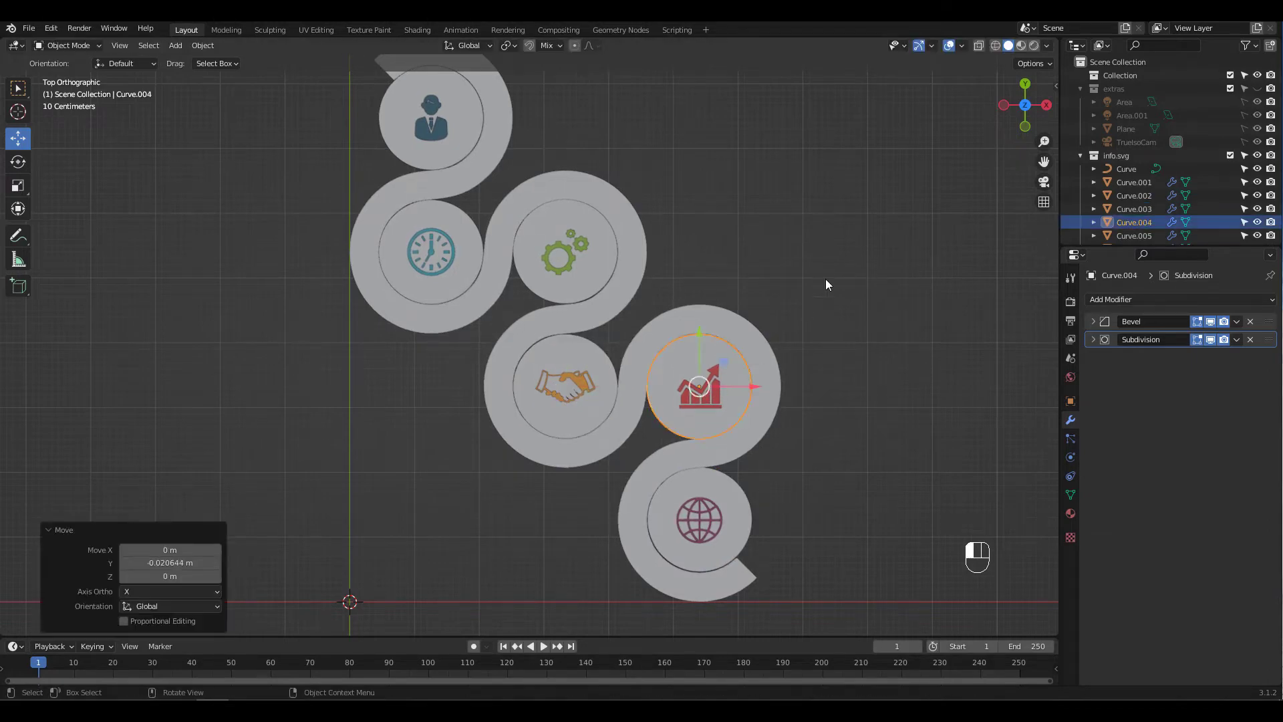
pyautogui.moveTo(824, 279); pyautogui.dragTo(783, 233, button='middle')
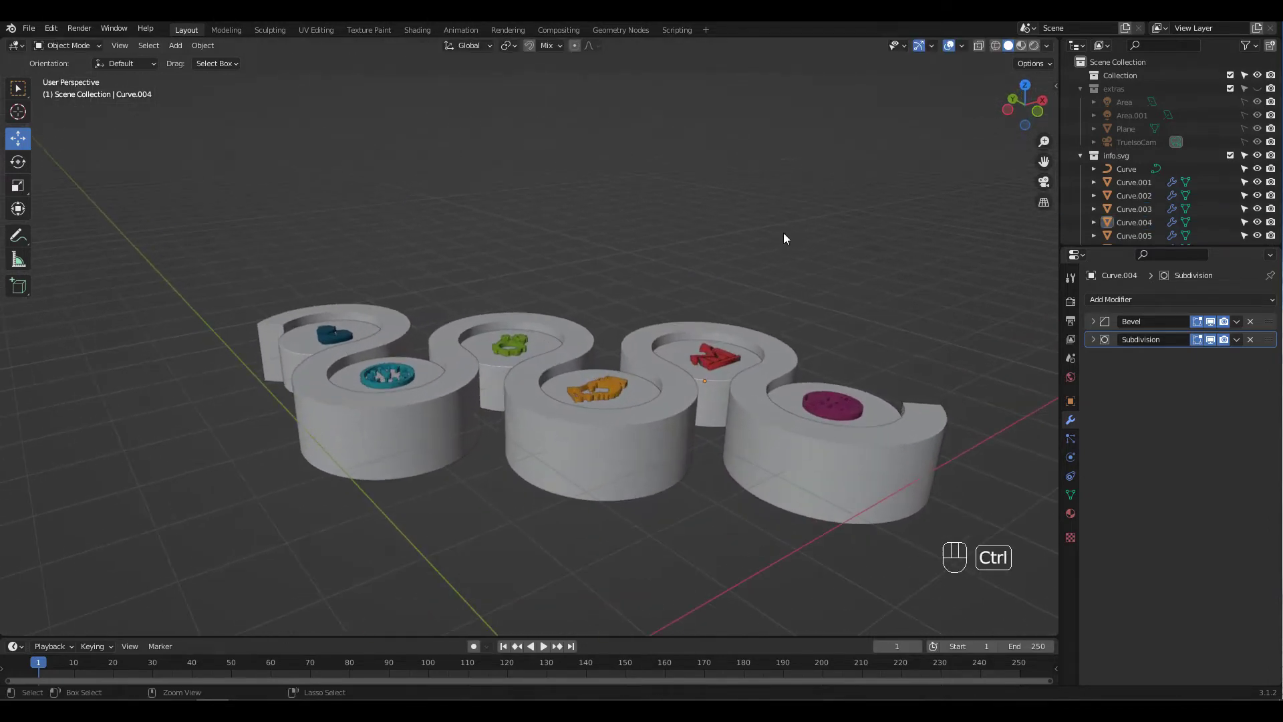
# Keep an in-place duplicate of the S-track as a hidden backup
pyautogui.click(569, 455)
pyautogui.hotkey('shift', 'd')
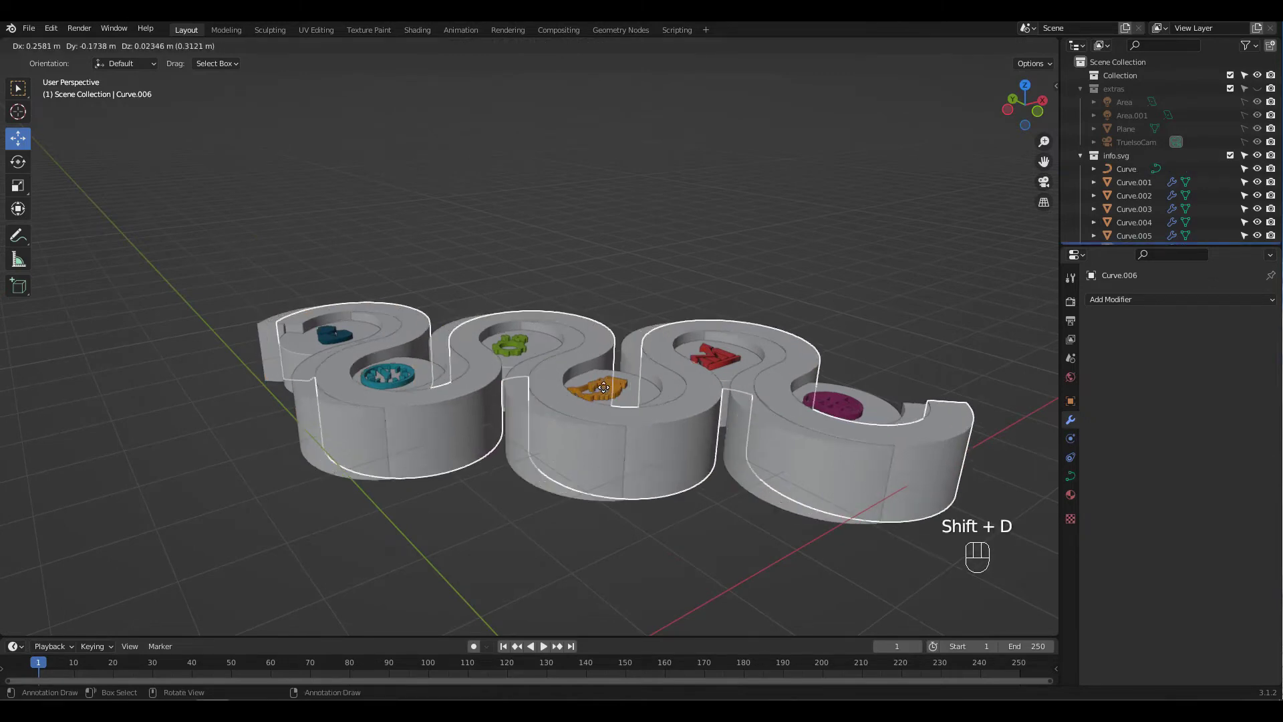
pyautogui.rightClick(620, 325)
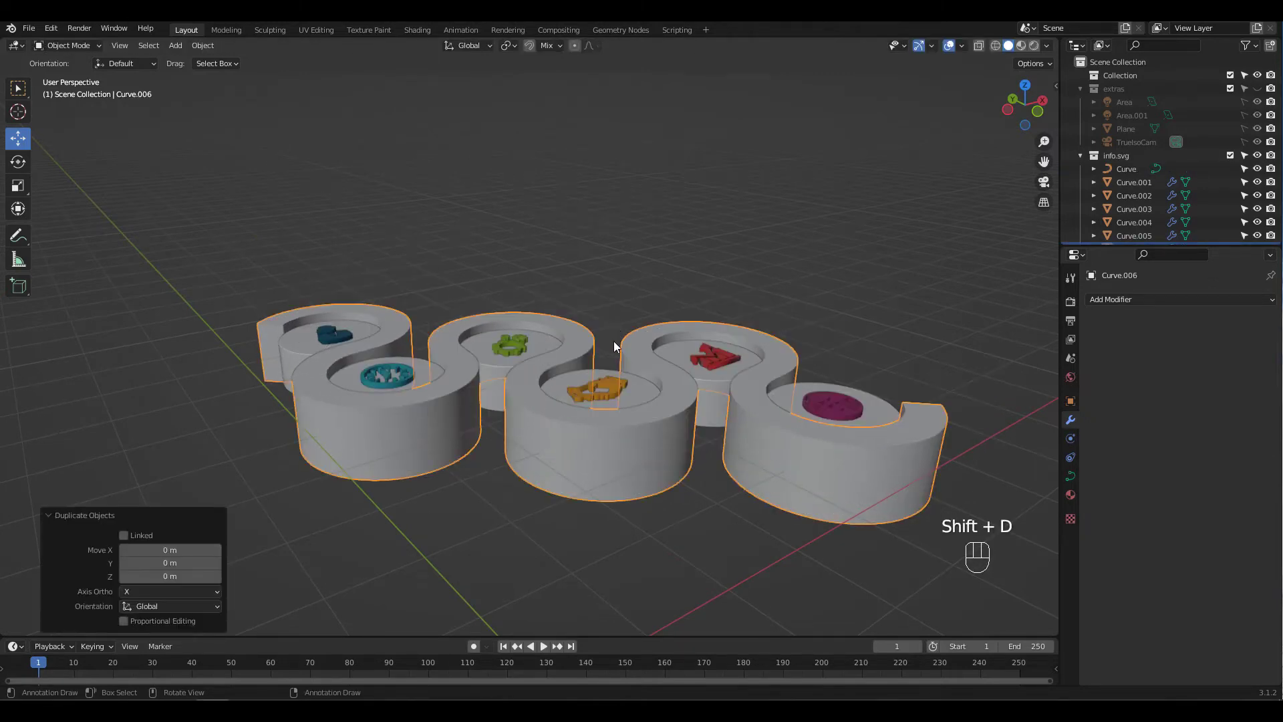
pyautogui.press('h')
# Convert the original S-track into a mesh and start editing it
pyautogui.click(433, 418)
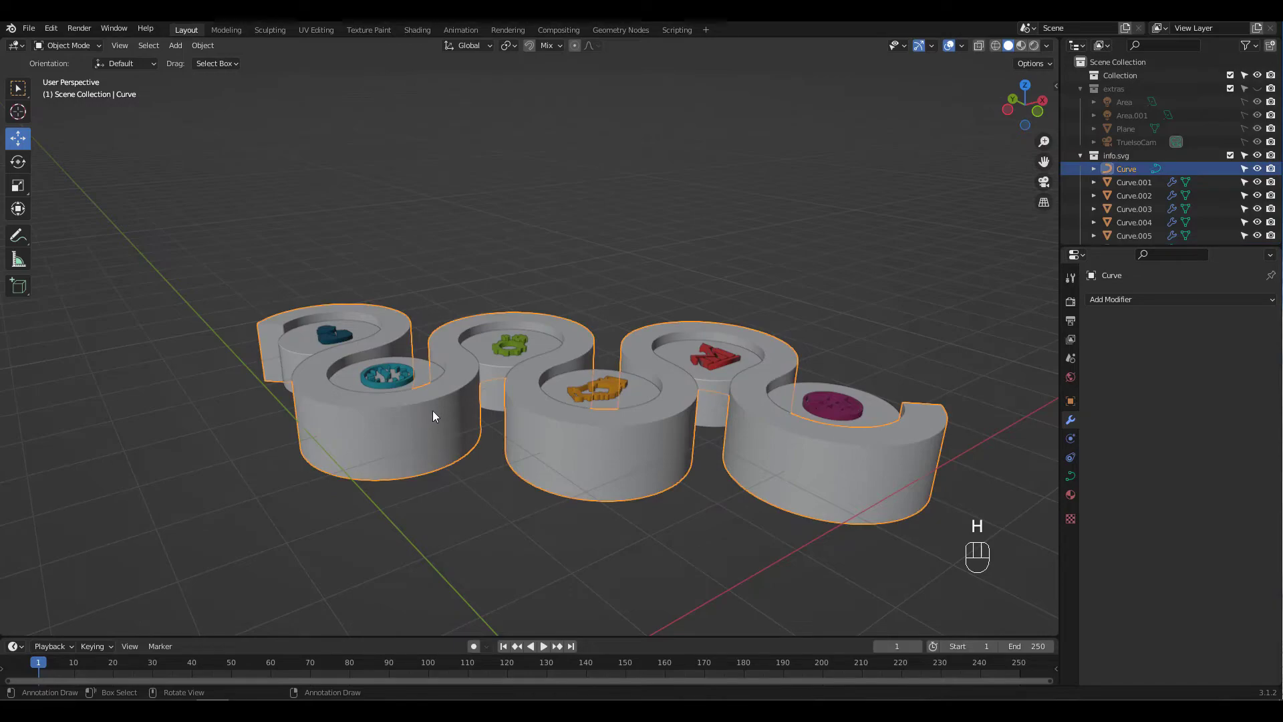
pyautogui.press('q')
pyautogui.click(433, 414)
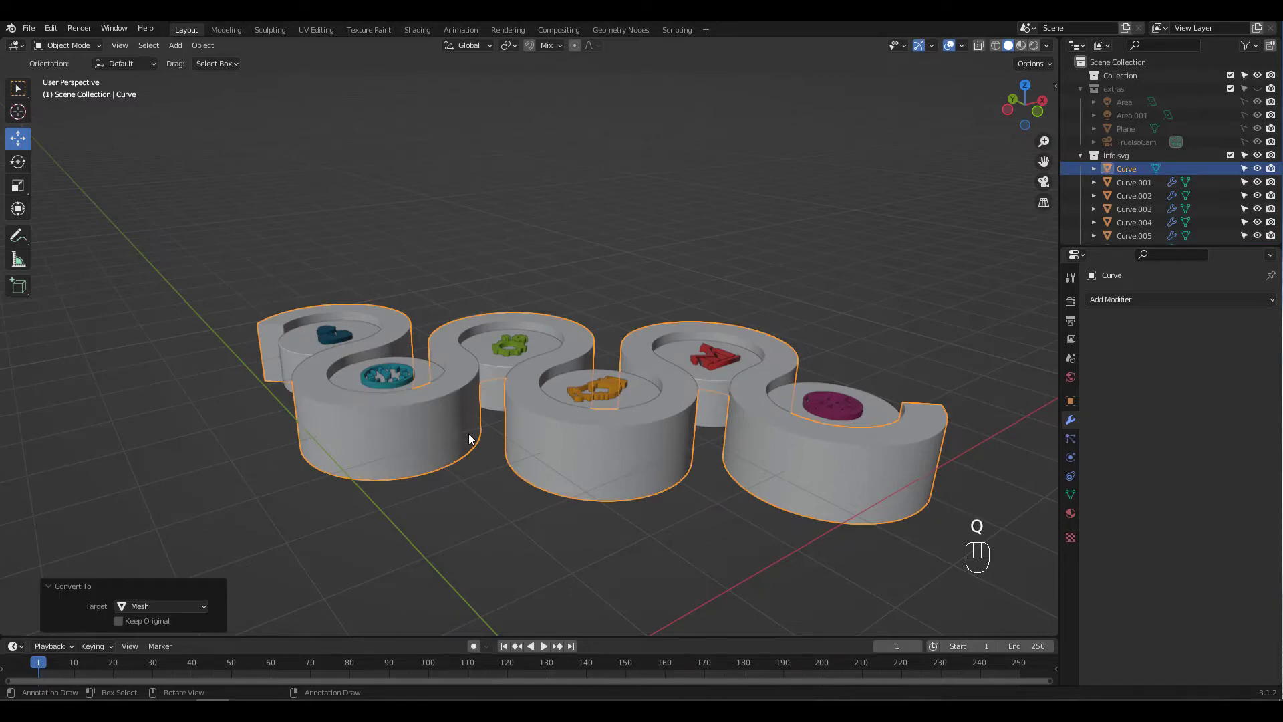
pyautogui.press('Tab')
# Select all the flat top faces of the track and delete them
pyautogui.keyDown('ctrl'); pyautogui.moveTo(470, 439); pyautogui.dragTo(522, 401, button='middle'); pyautogui.keyUp('ctrl')
pyautogui.moveTo(427, 401)
pyautogui.mouseDown(button='middle')
pyautogui.moveTo(435, 431)
pyautogui.moveTo(449, 405)
pyautogui.mouseUp(button='middle')
pyautogui.press('3')
pyautogui.click(458, 403)
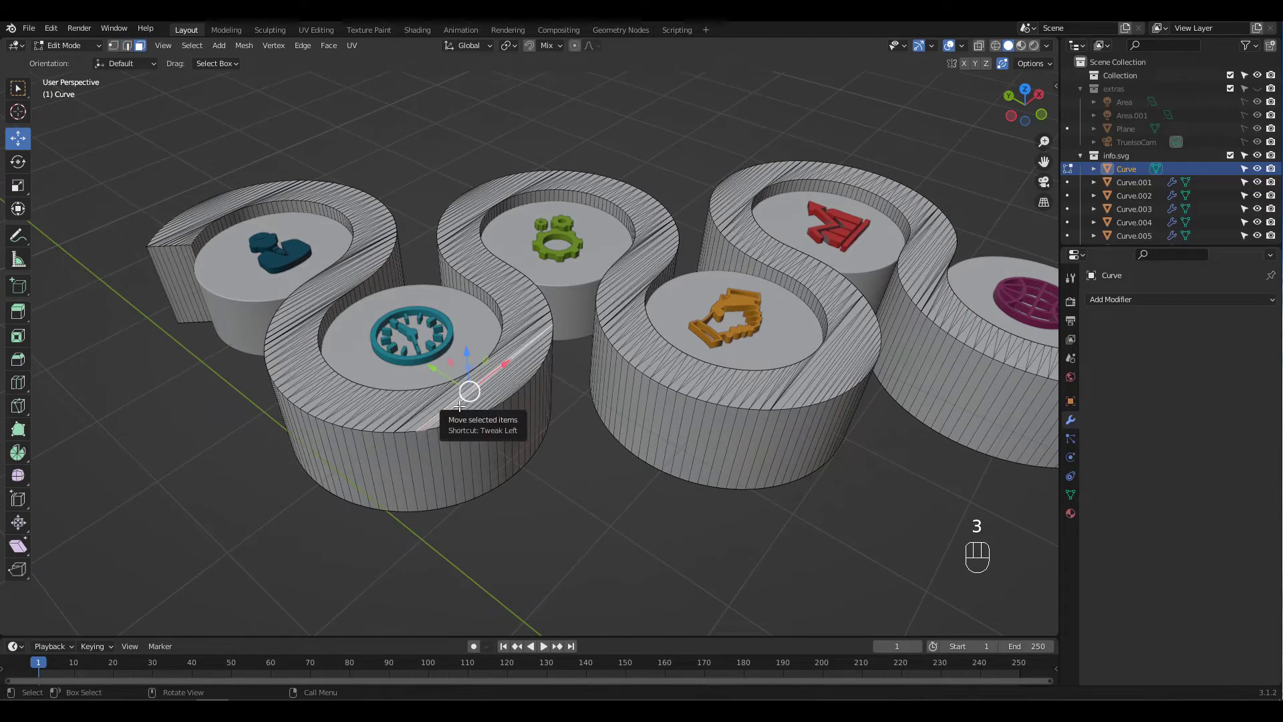
pyautogui.press('q')
pyautogui.click(456, 445)
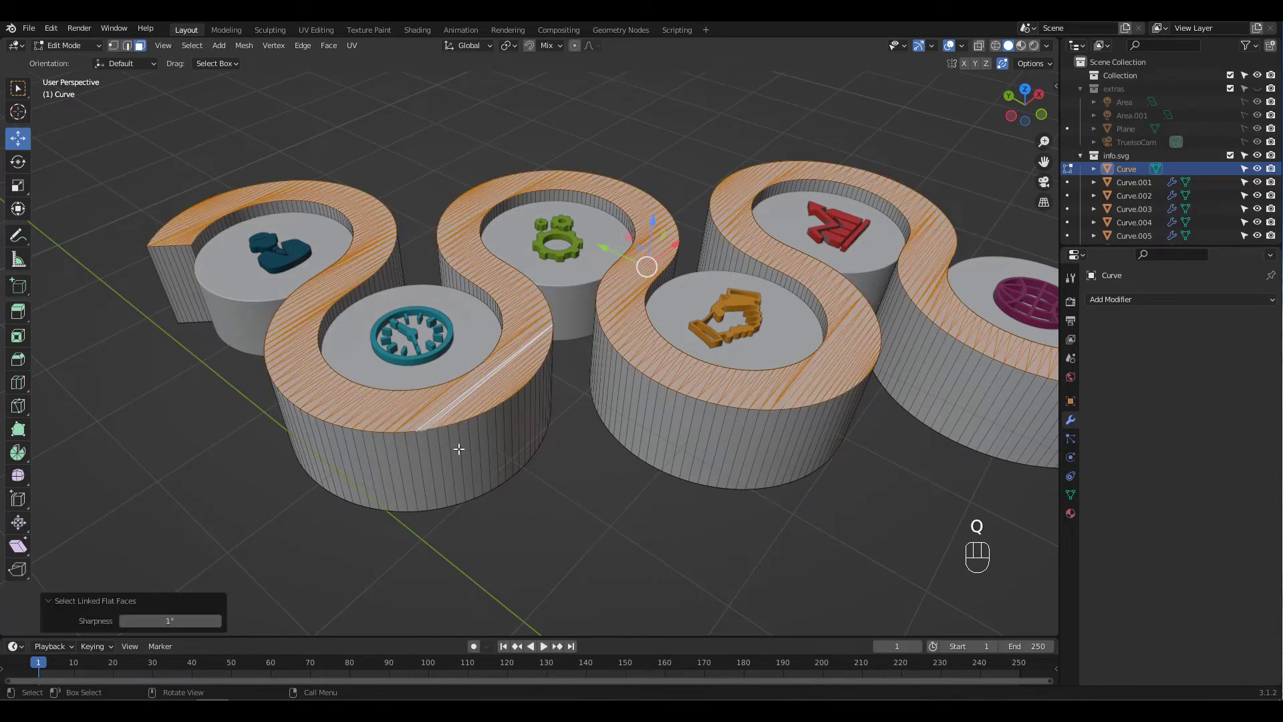
pyautogui.press('x')
pyautogui.click(505, 410)
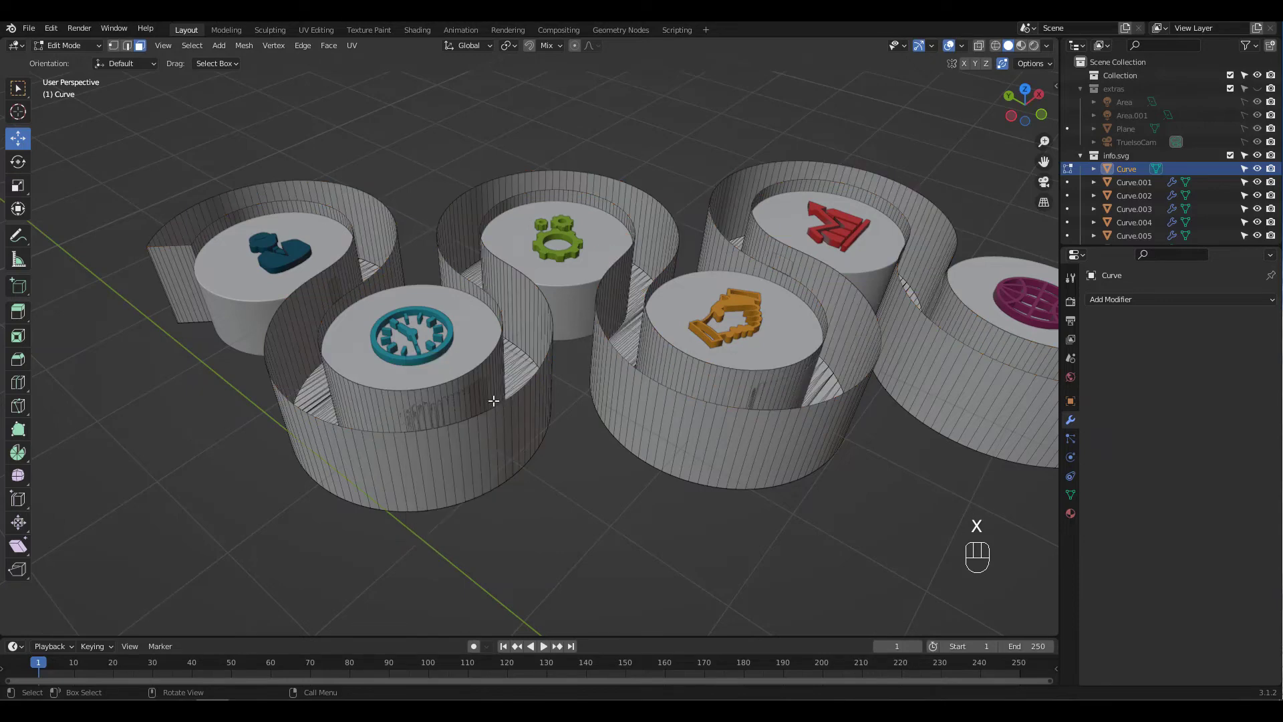
# Duplicate the track's top rim edge loops in place
pyautogui.press('2')
pyautogui.keyDown('alt'); pyautogui.click(491, 378); pyautogui.keyUp('alt')
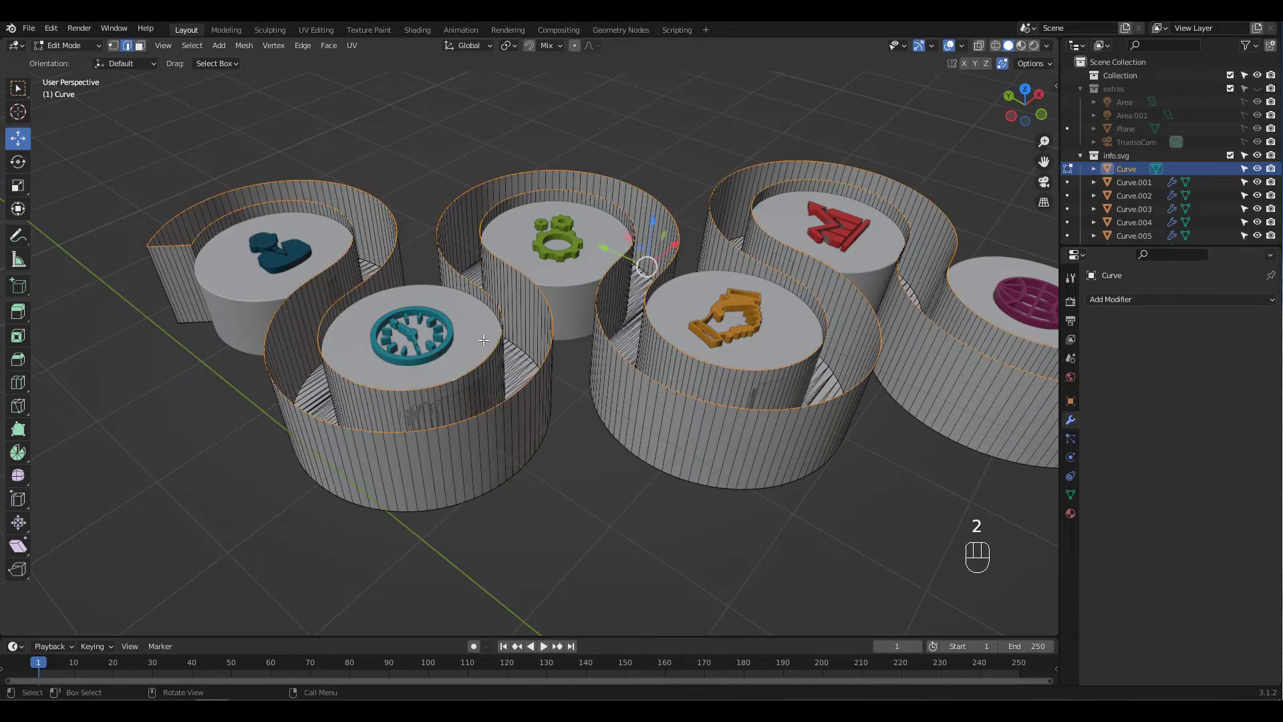
pyautogui.hotkey('shift', 'd')
pyautogui.rightClick(548, 319)
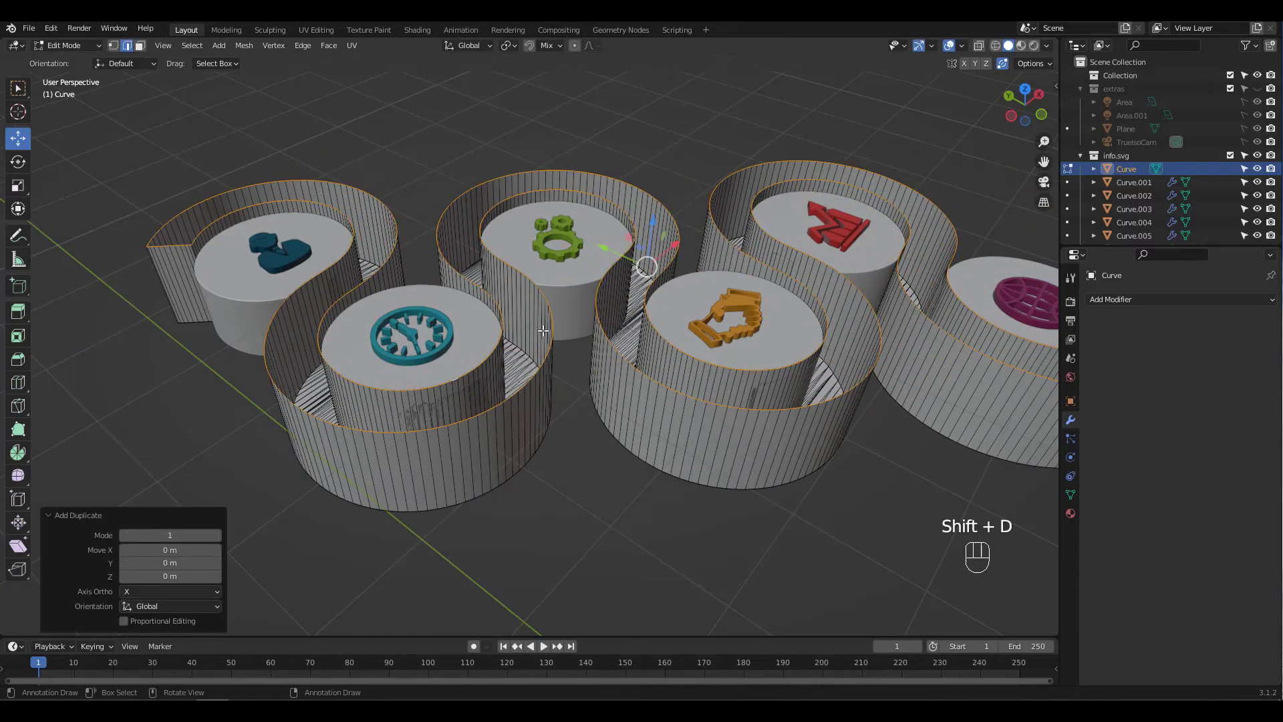
# Separate the duplicated rim edges into their own object and delete the walled track
pyautogui.press('p')
pyautogui.click(535, 331)
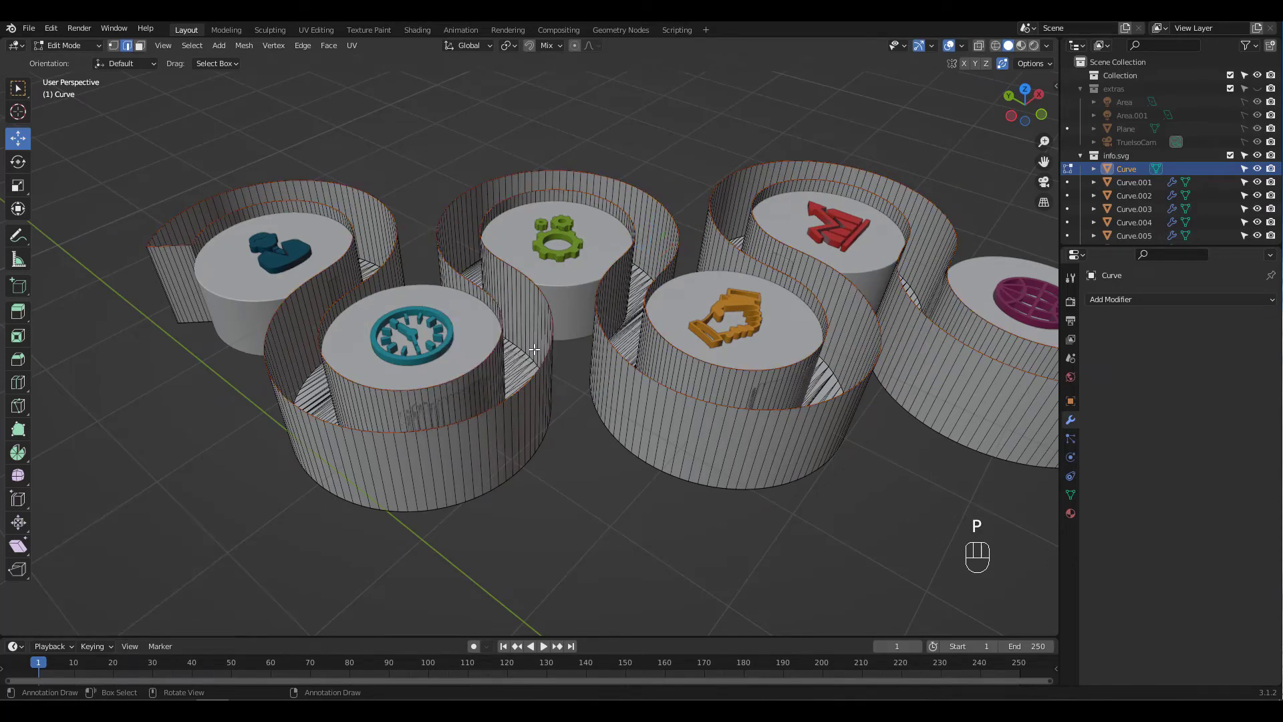
pyautogui.press('Tab')
pyautogui.press('Delete')
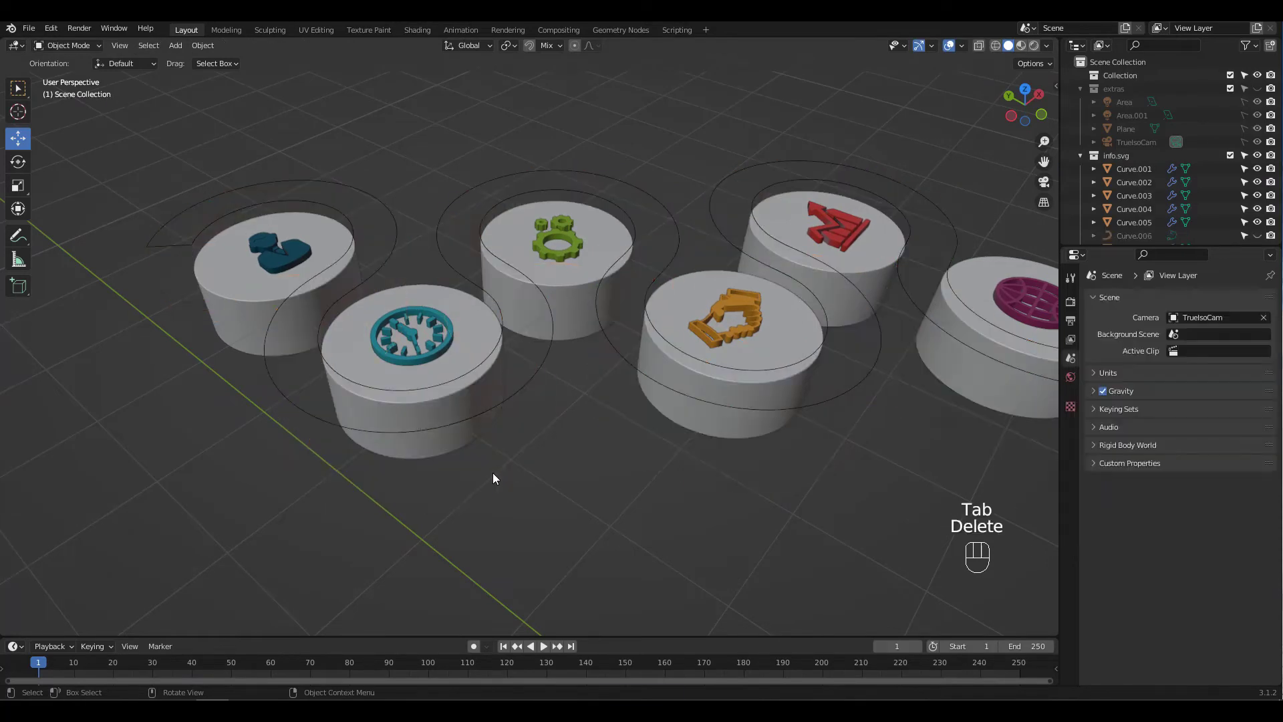
# Convert the rim outline into a curve and give it a thin round bevel depth
pyautogui.click(507, 396)
pyautogui.keyDown('ctrl'); pyautogui.moveTo(515, 382); pyautogui.dragTo(520, 339, button='middle'); pyautogui.keyUp('ctrl')
pyautogui.press('q')
pyautogui.click(512, 393)
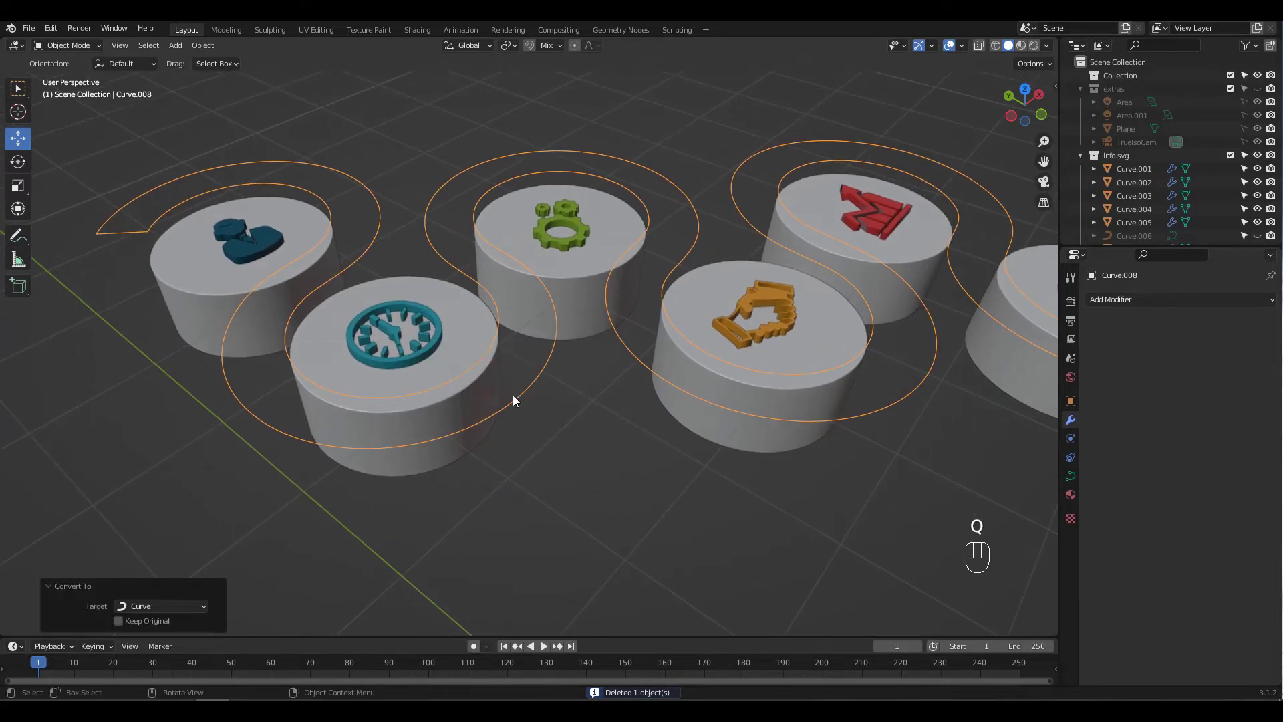
pyautogui.click(1070, 476)
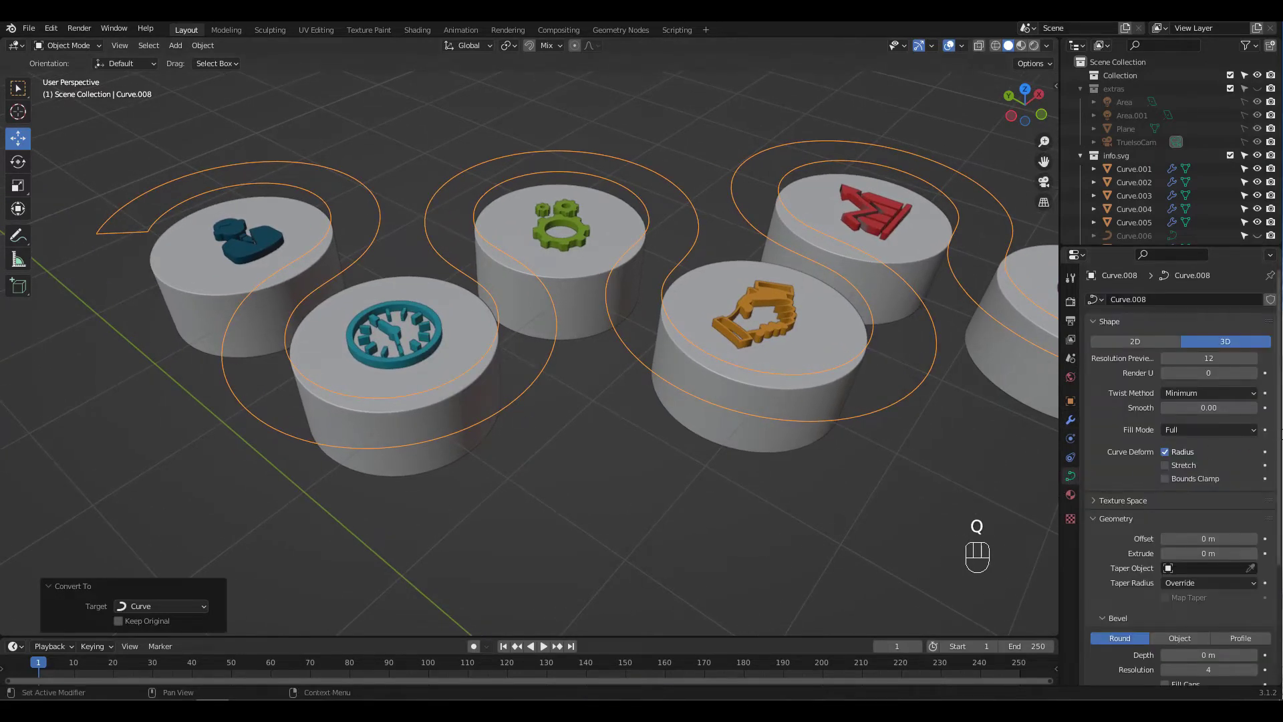
pyautogui.scroll(-5, 1249, 520)
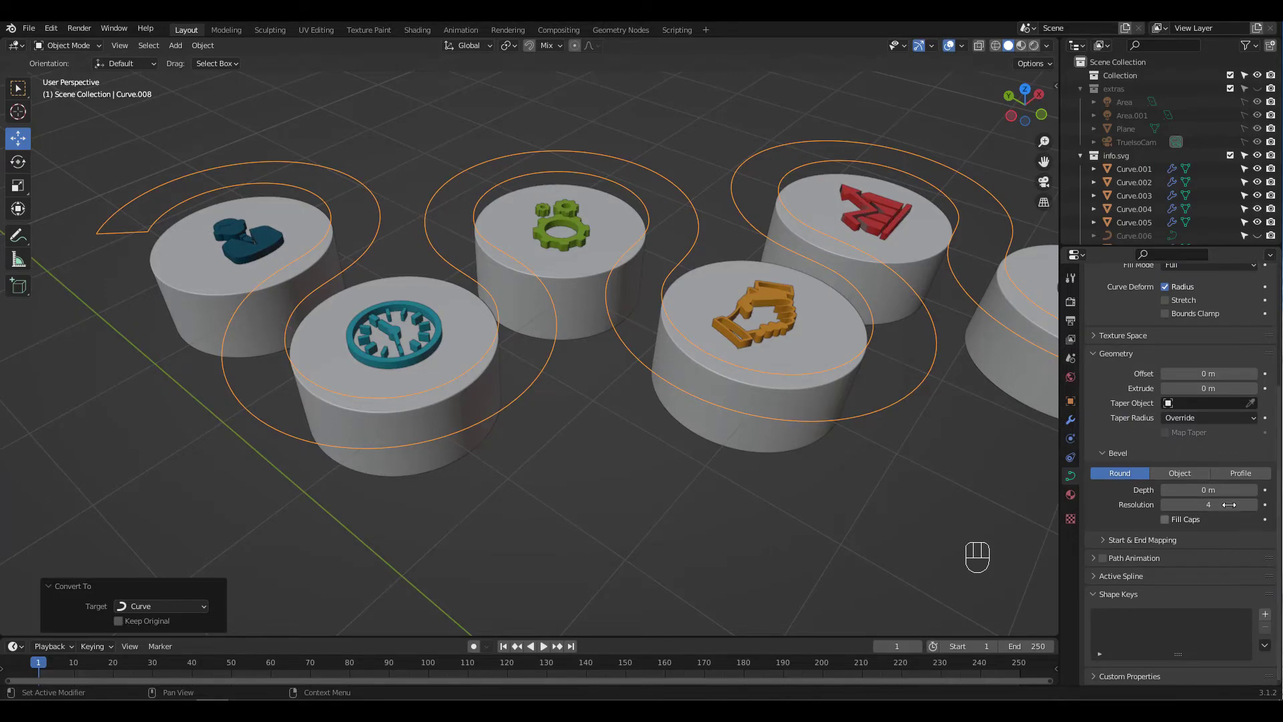
pyautogui.keyDown('shift'); pyautogui.moveTo(1208, 490); pyautogui.dragTo(1232, 492); pyautogui.keyUp('shift')
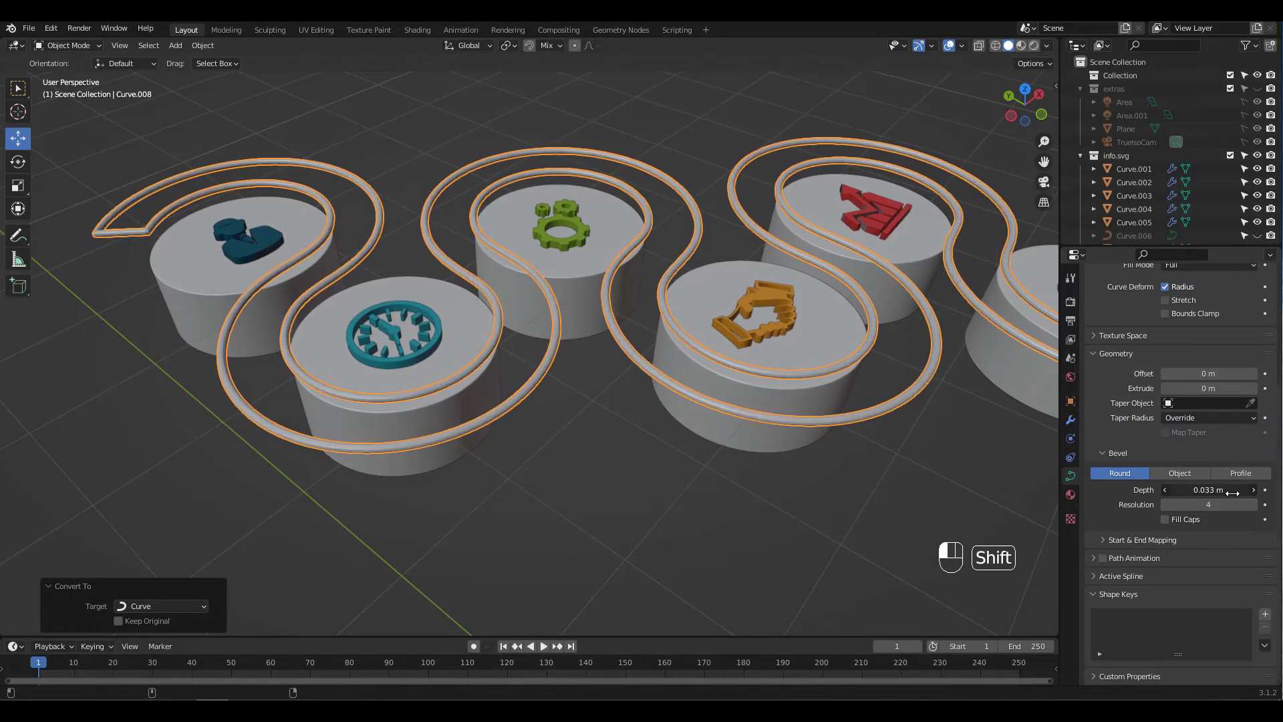
# Shade the rim tubes smooth and unhide the backup S-track Curve.006
pyautogui.rightClick(526, 401)
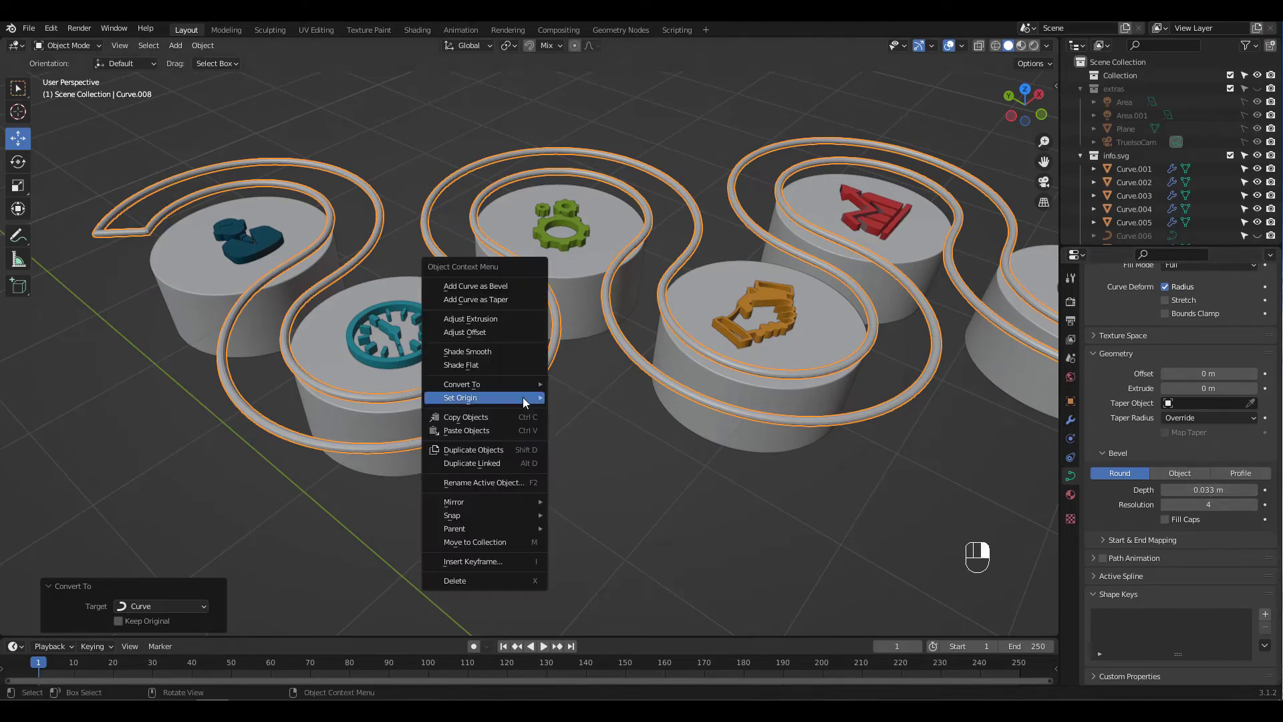
pyautogui.moveTo(523, 399)
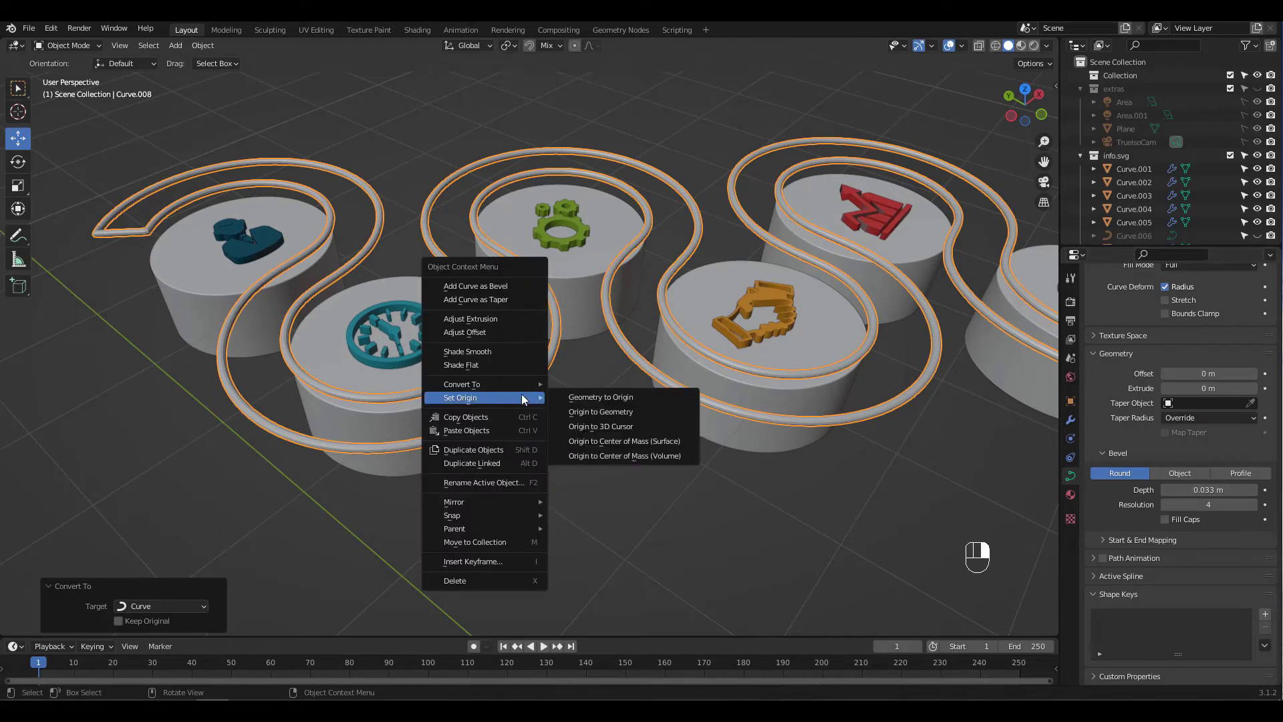
pyautogui.click(510, 355)
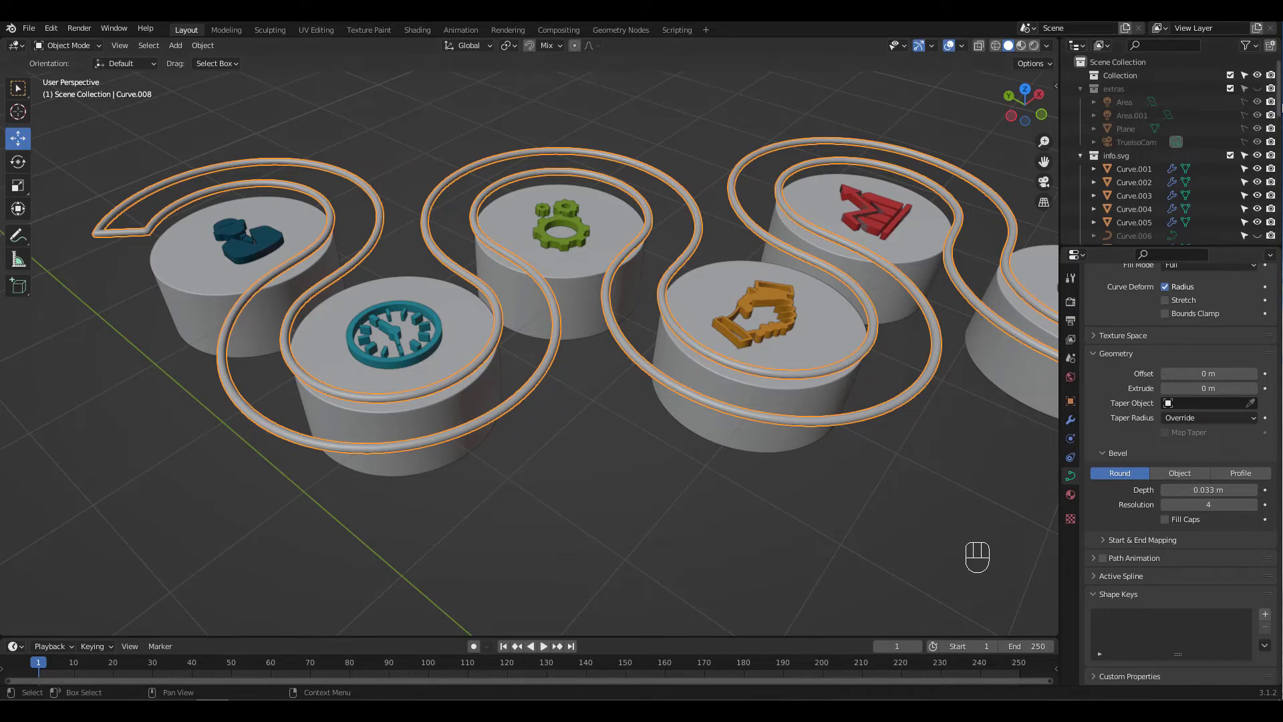
pyautogui.moveTo(1279, 106)
pyautogui.mouseDown()
pyautogui.moveTo(1279, 242)
pyautogui.moveTo(1263, 117)
pyautogui.mouseUp()
pyautogui.click(1257, 99)
pyautogui.keyDown('ctrl'); pyautogui.moveTo(508, 294); pyautogui.dragTo(440, 343, button='middle'); pyautogui.keyUp('ctrl')
# Unhide the extras collection's ground plane while hiding Area, Area.001 and TrueIsoCam
pyautogui.click(914, 287)
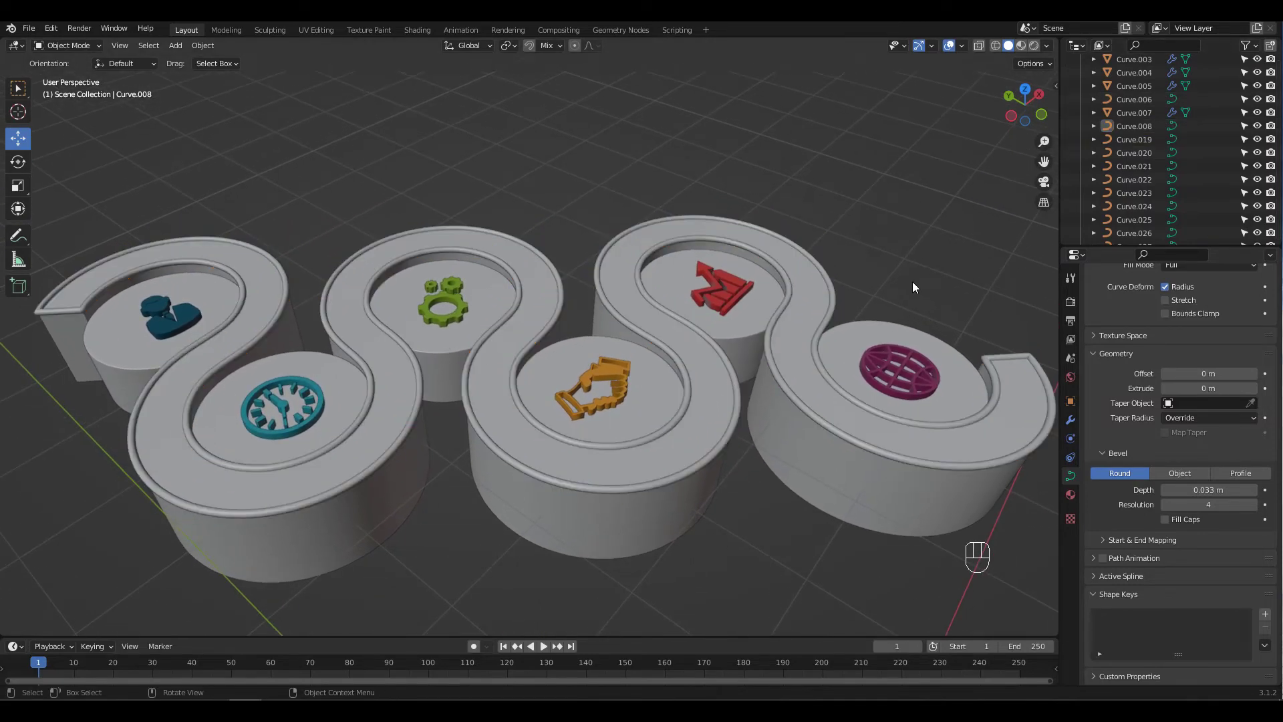
pyautogui.scroll(5, 1279, 101)
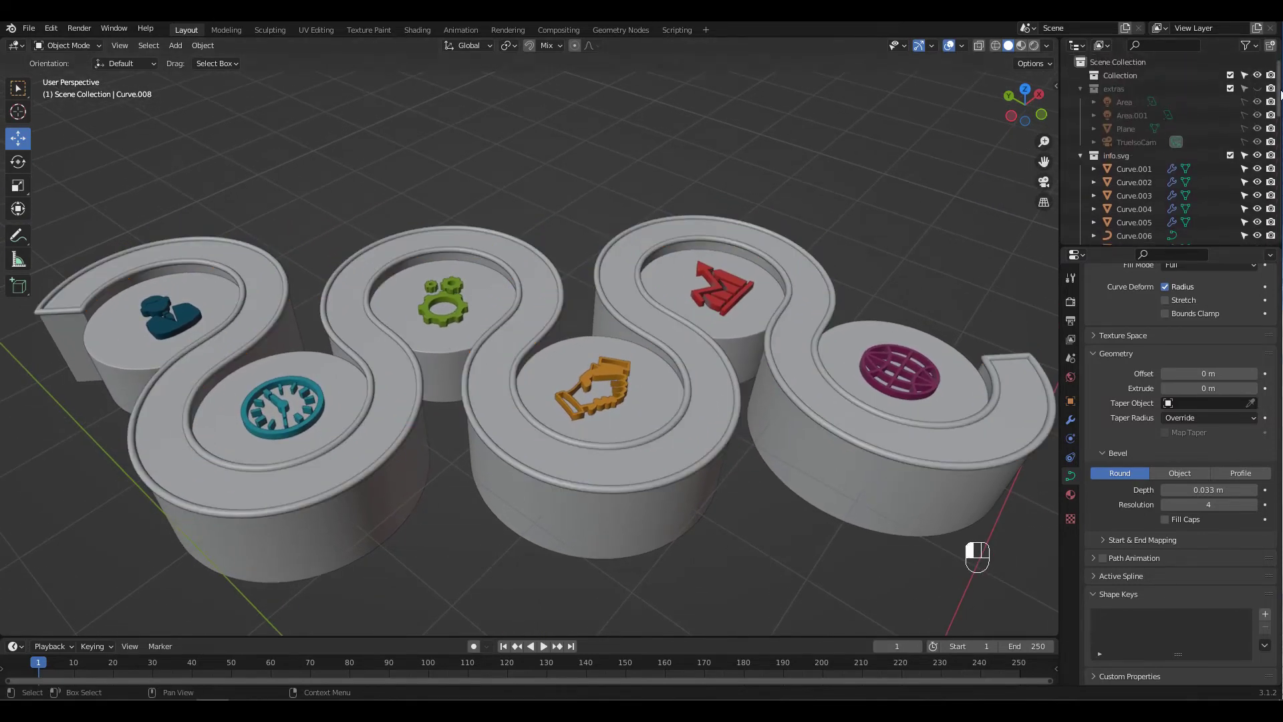
pyautogui.click(1257, 88)
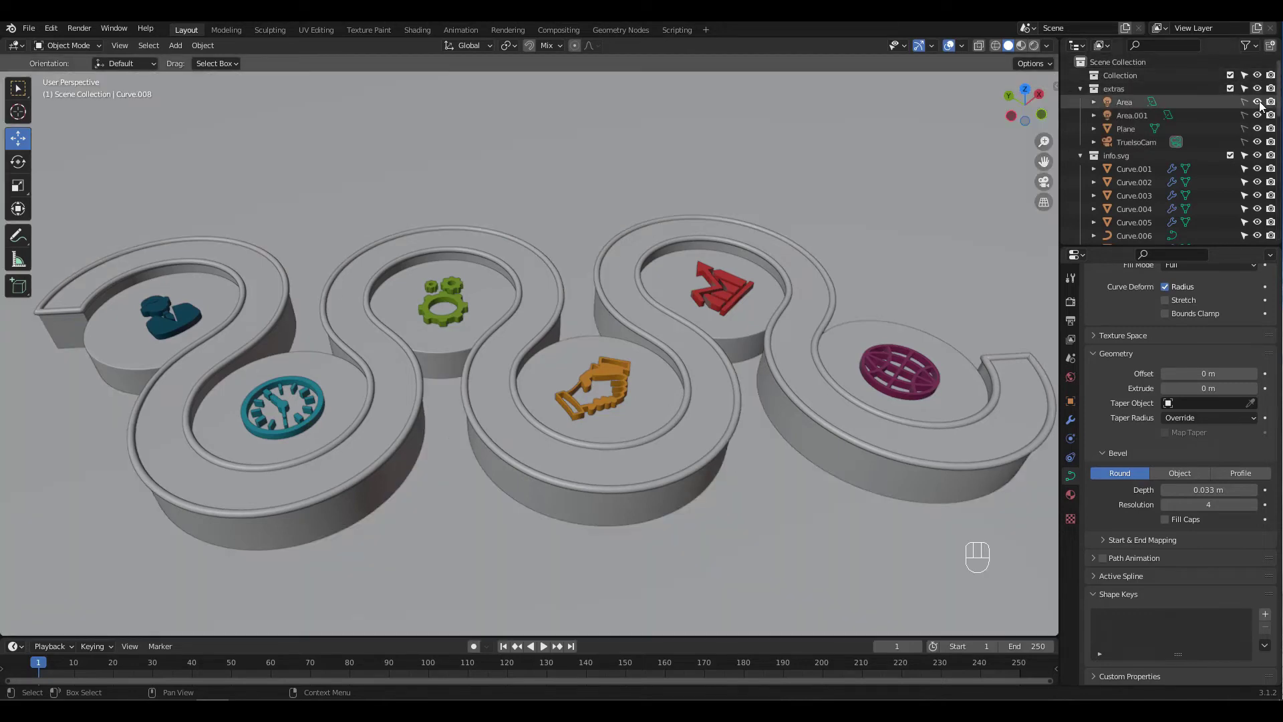
pyautogui.click(1256, 102)
pyautogui.click(1257, 115)
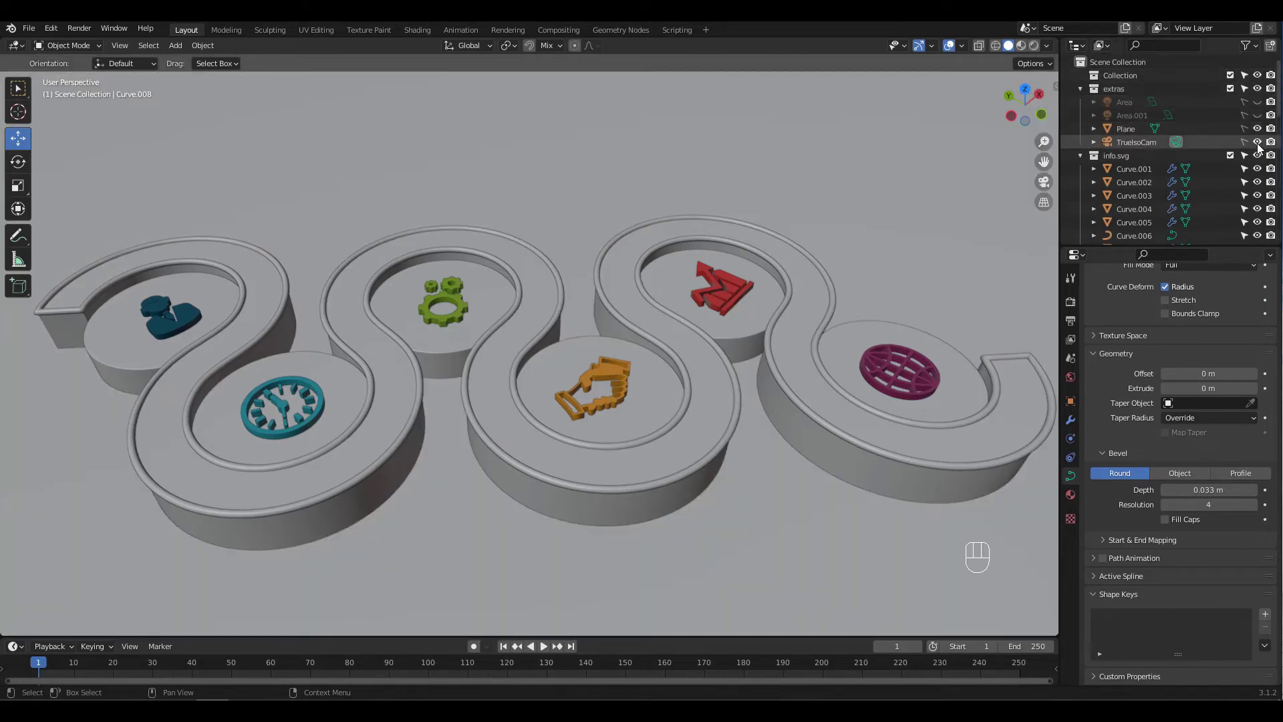
pyautogui.click(1257, 141)
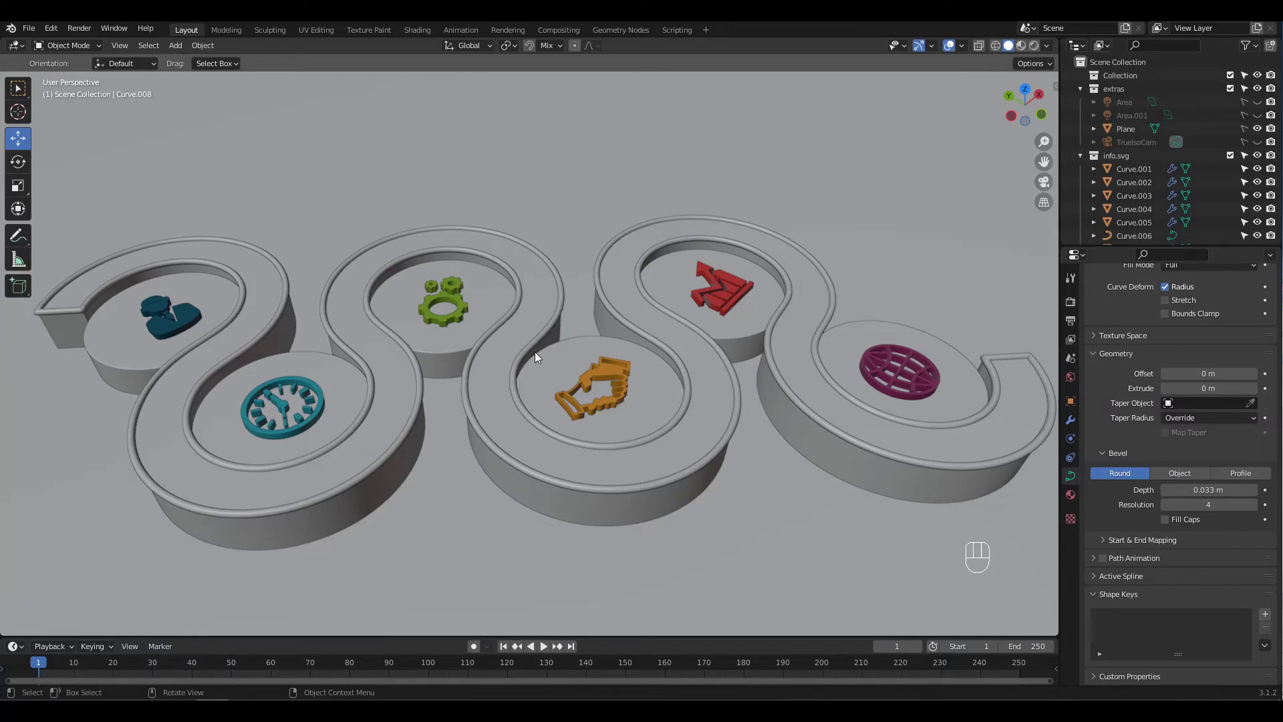
pyautogui.moveTo(535, 352); pyautogui.dragTo(532, 387, button='middle')
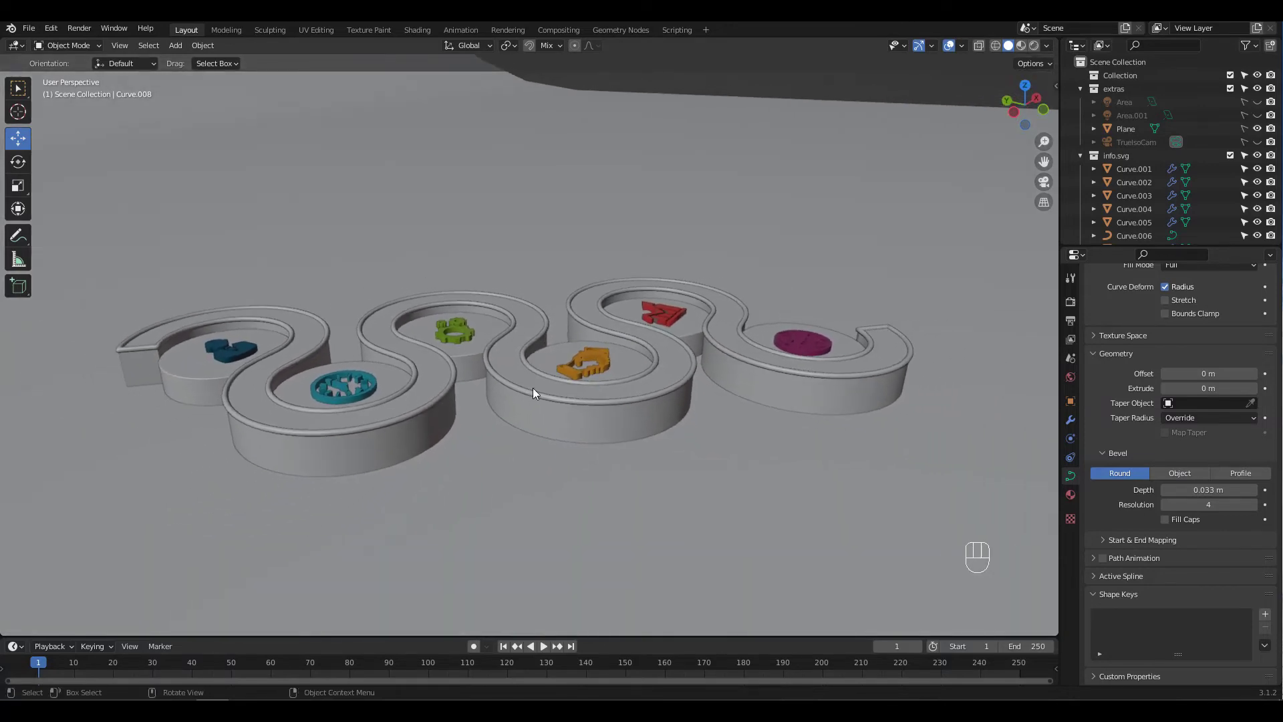
# Duplicate the track curve in place and set its origin to geometry
pyautogui.click(532, 397)
pyautogui.hotkey('shift', 'd')
pyautogui.rightClick(558, 326)
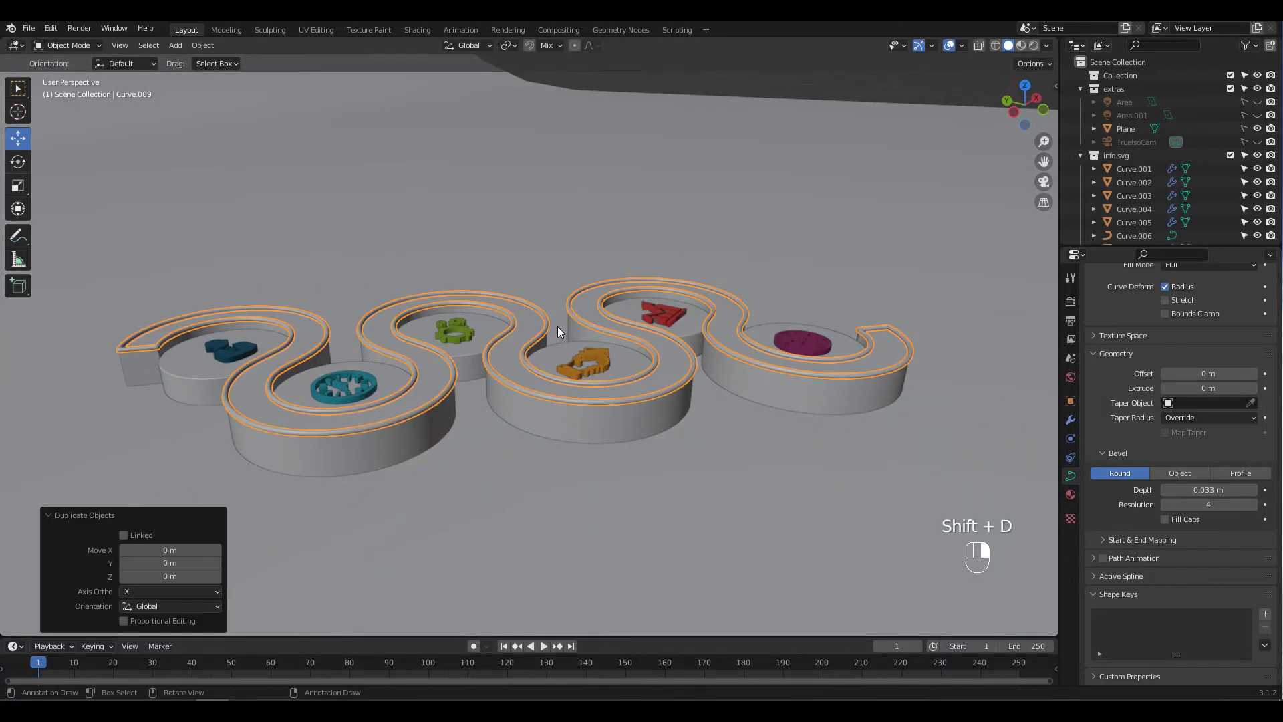
pyautogui.rightClick(534, 344)
pyautogui.moveTo(531, 347)
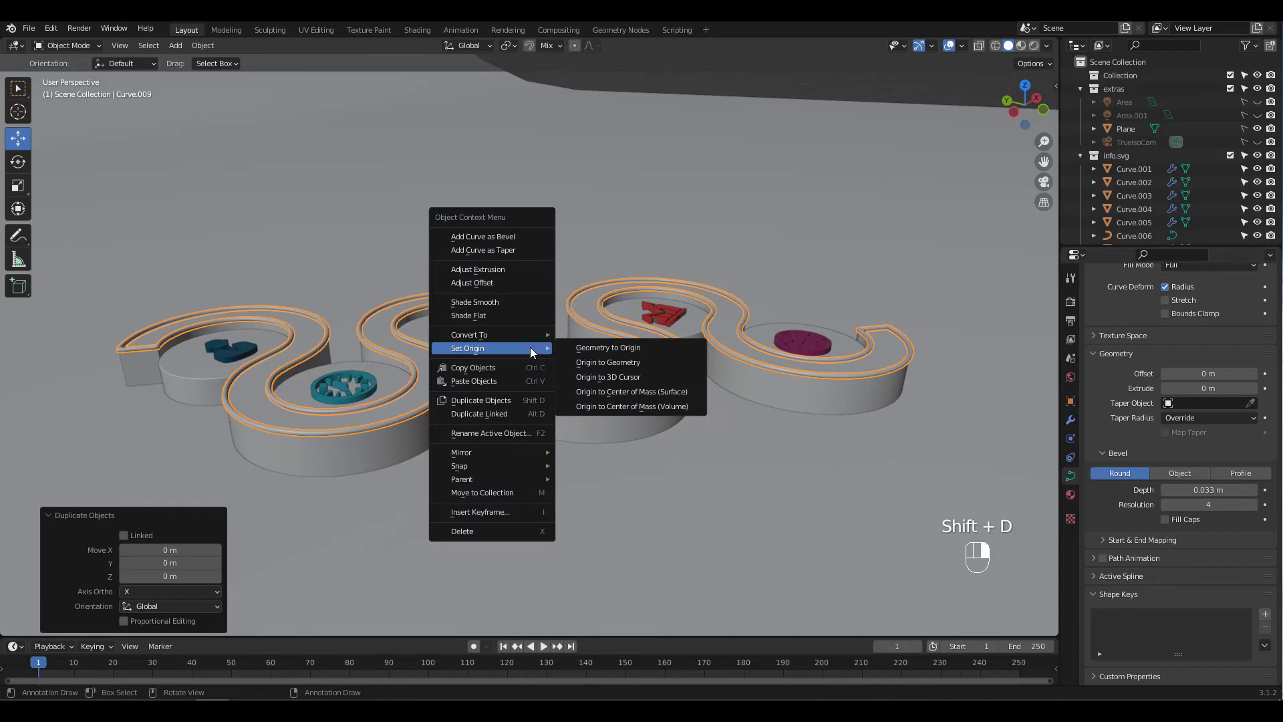
pyautogui.click(596, 362)
# Lower the duplicate curve to about -0.028 m in Z from the front view
pyautogui.press('KP_1')
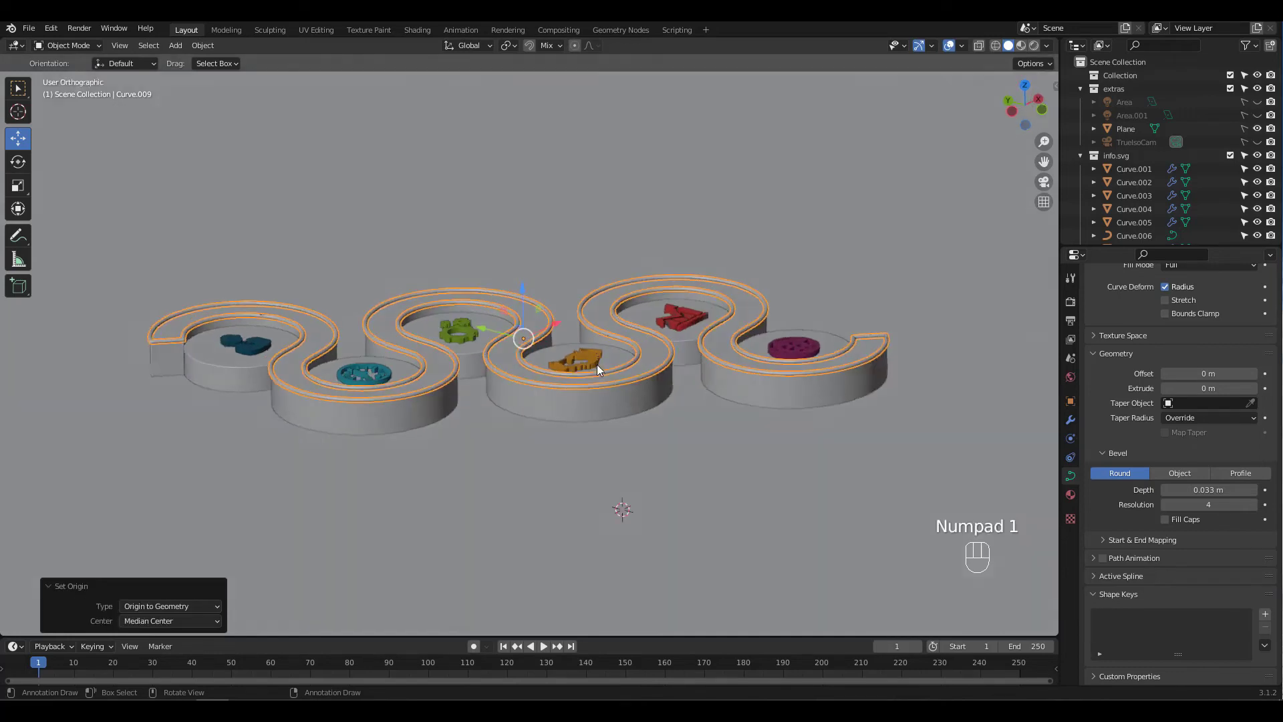
pyautogui.moveTo(535, 288); pyautogui.dragTo(525, 323)
pyautogui.keyDown('ctrl'); pyautogui.moveTo(479, 330); pyautogui.dragTo(656, 302, button='middle'); pyautogui.keyUp('ctrl')
pyautogui.moveTo(622, 349); pyautogui.dragTo(624, 354)
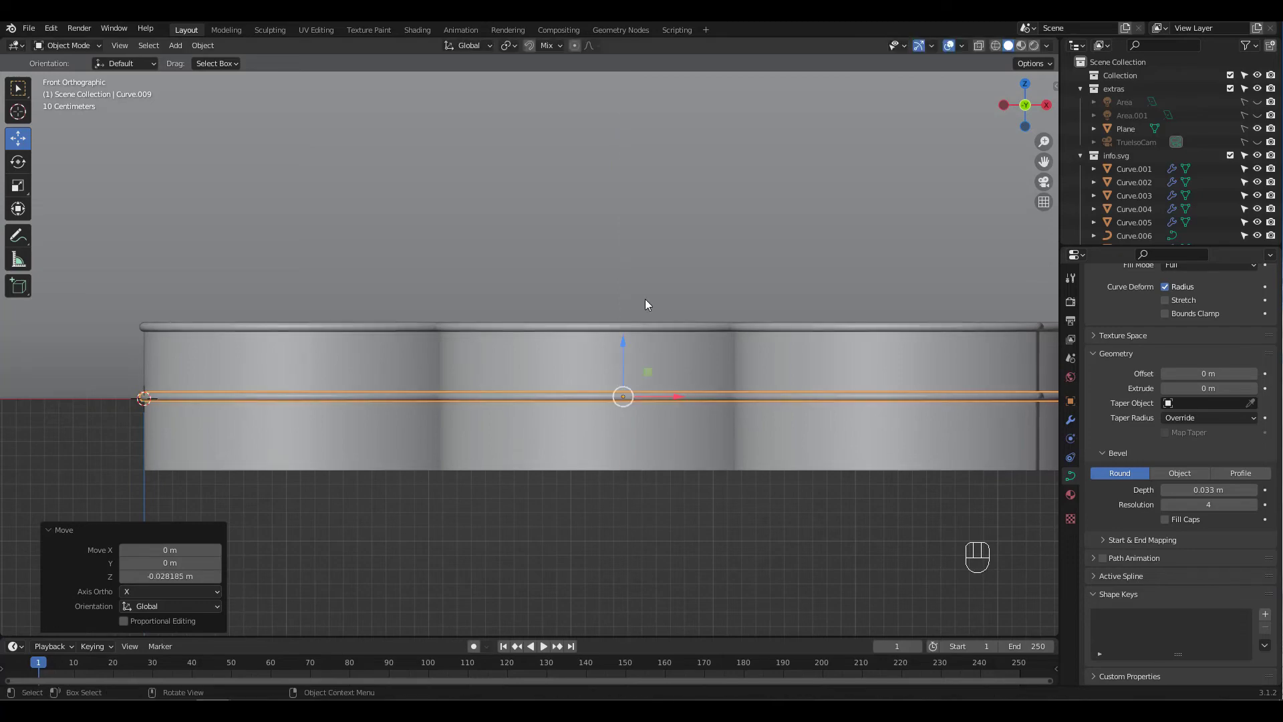
pyautogui.keyDown('ctrl'); pyautogui.moveTo(644, 299); pyautogui.dragTo(616, 354, button='middle'); pyautogui.keyUp('ctrl')
pyautogui.press('KP_Decimal')
pyautogui.keyDown('ctrl'); pyautogui.moveTo(511, 330); pyautogui.dragTo(378, 407, button='middle'); pyautogui.keyUp('ctrl')
# Select the six icon pedestals: blue, clock, gear, hand, red and purple globe
pyautogui.click(391, 425)
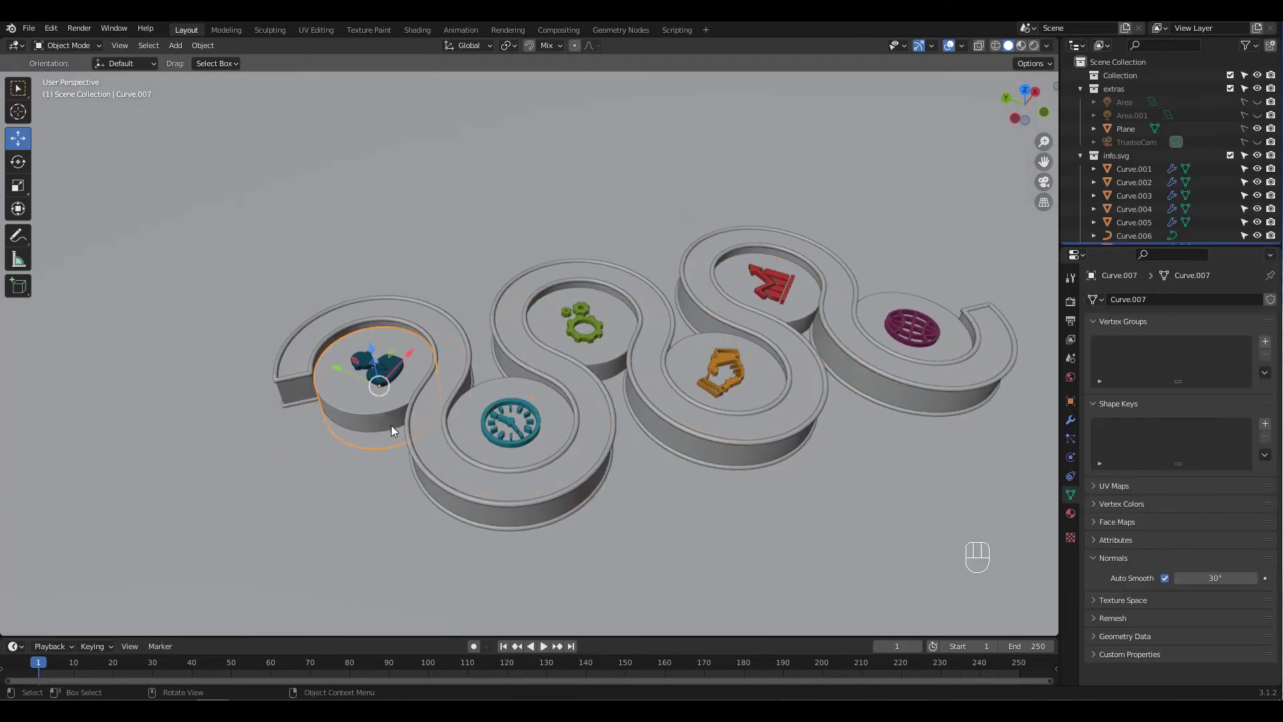
pyautogui.keyDown('shift'); pyautogui.click(548, 419); pyautogui.keyUp('shift')
pyautogui.keyDown('shift'); pyautogui.click(624, 344); pyautogui.keyUp('shift')
pyautogui.keyDown('shift'); pyautogui.click(680, 359); pyautogui.keyUp('shift')
pyautogui.keyDown('shift'); pyautogui.click(744, 285); pyautogui.keyUp('shift')
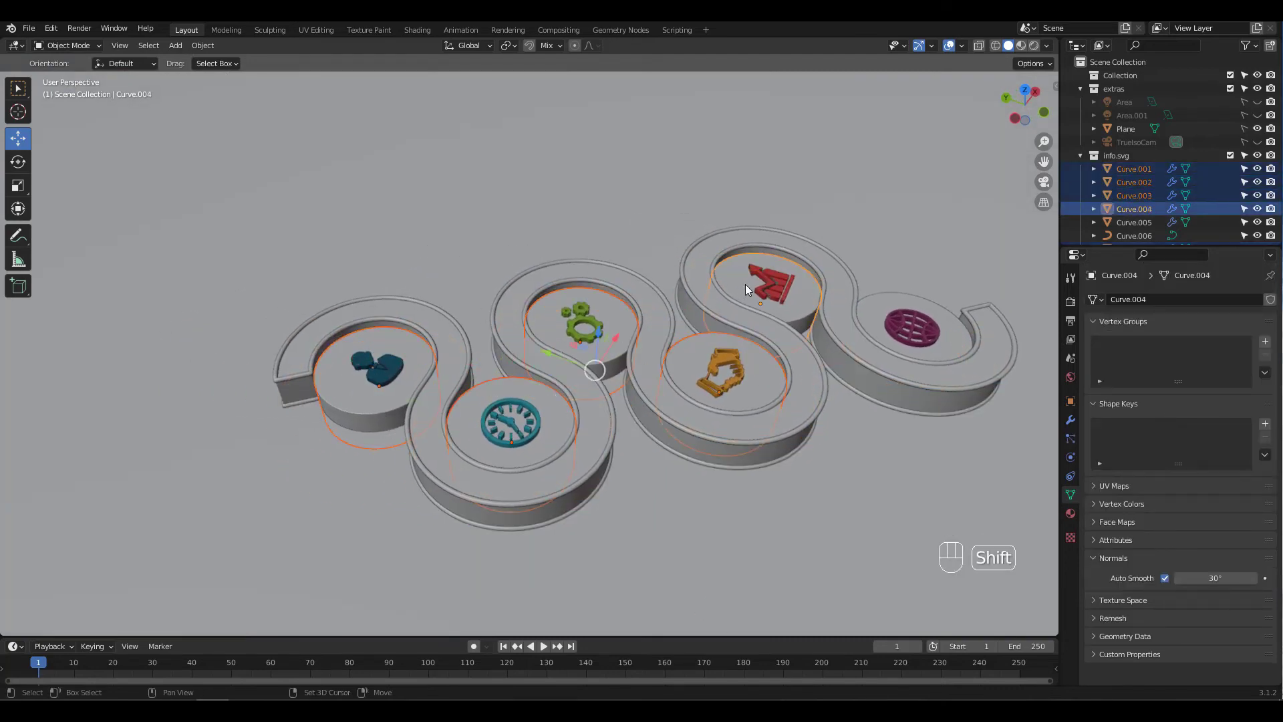
pyautogui.keyDown('shift'); pyautogui.click(872, 329); pyautogui.keyUp('shift')
pyautogui.moveTo(711, 367); pyautogui.dragTo(777, 334, button='middle')
# Raise the pedestals' geometry 0.36 m along Z in Edit Mode using X-ray
pyautogui.press('Tab')
pyautogui.press('KP_1')
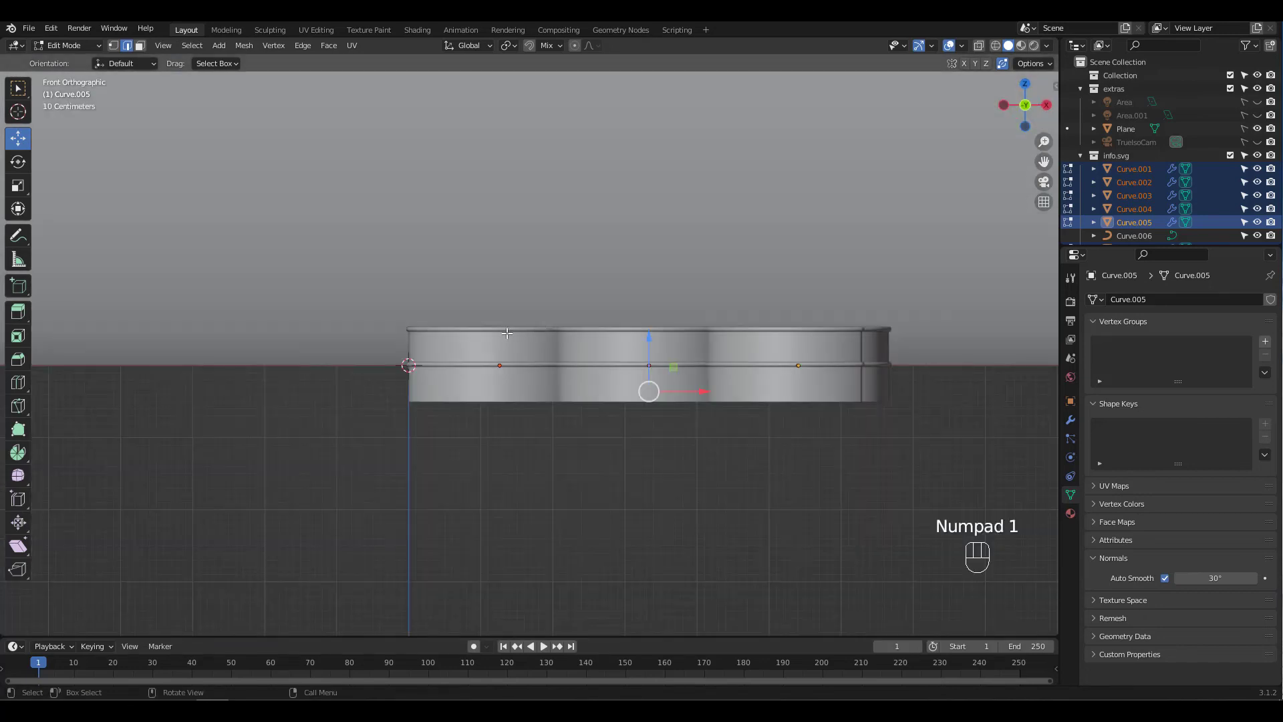
pyautogui.keyDown('ctrl'); pyautogui.moveTo(507, 333); pyautogui.dragTo(521, 286, button='middle'); pyautogui.keyUp('ctrl')
pyautogui.hotkey('alt', 'z')
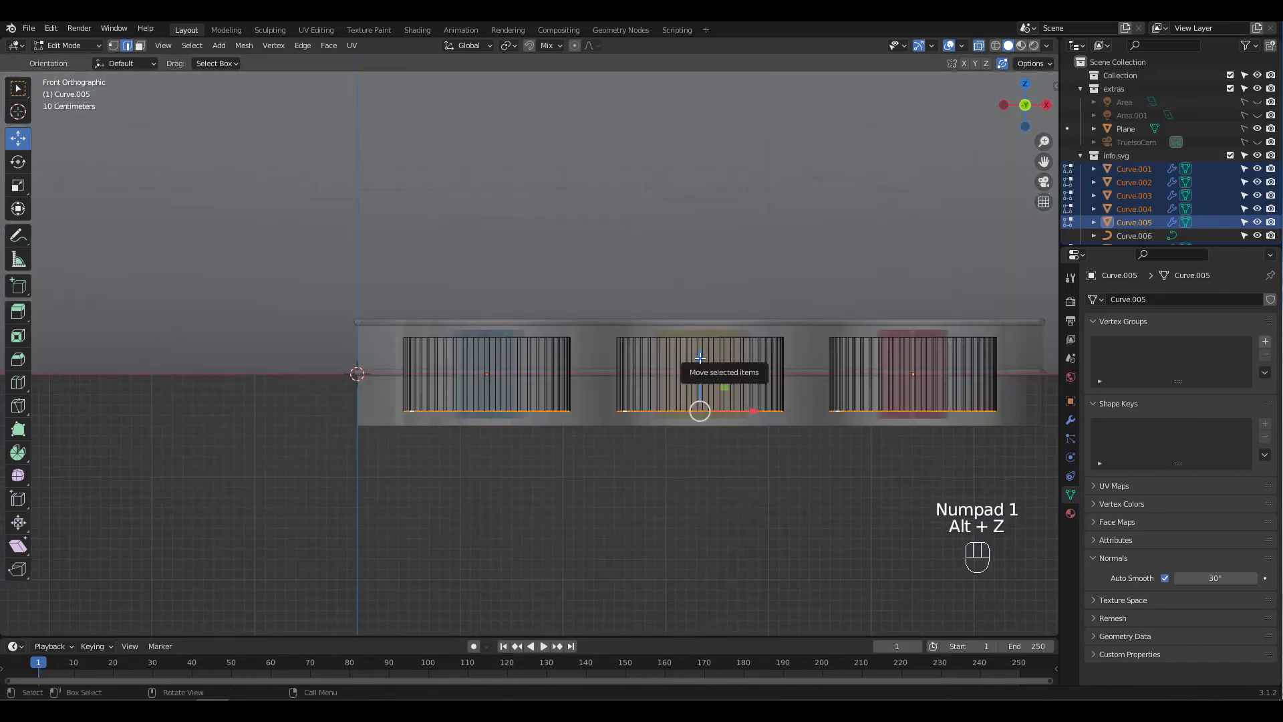
pyautogui.moveTo(700, 361); pyautogui.dragTo(281, 307)
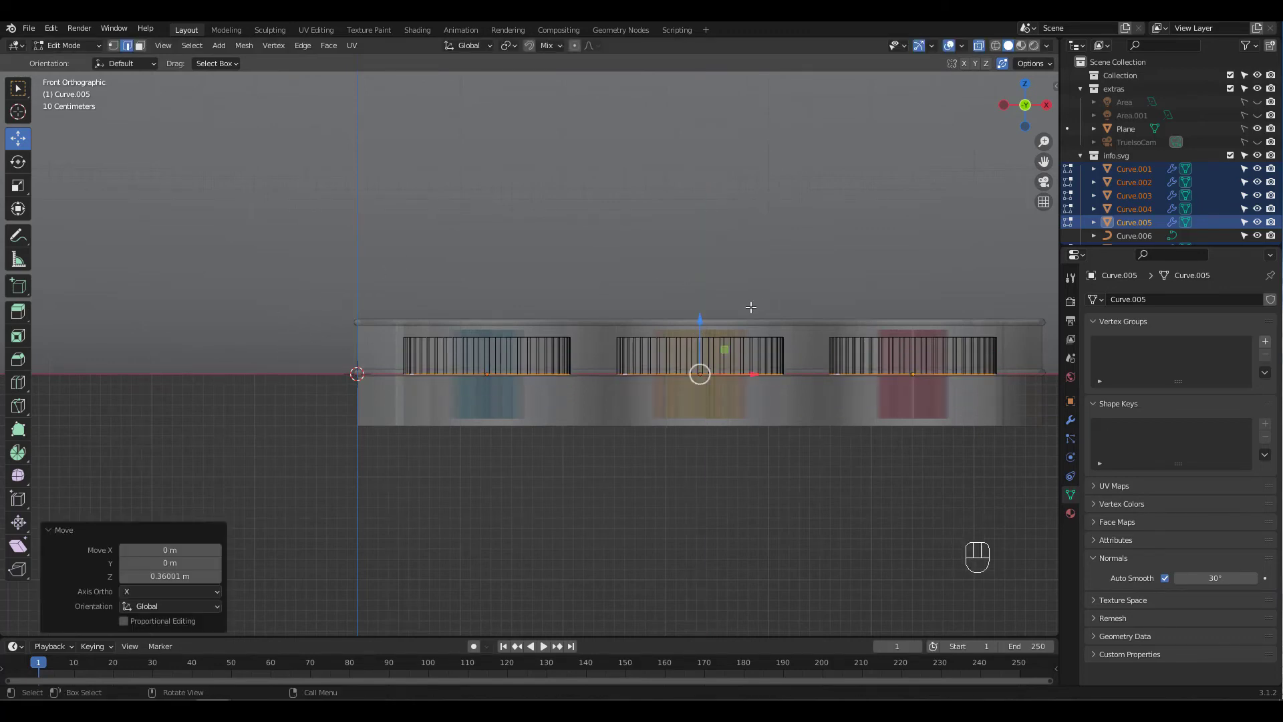
pyautogui.hotkey('alt', 'z')
pyautogui.press('Tab')
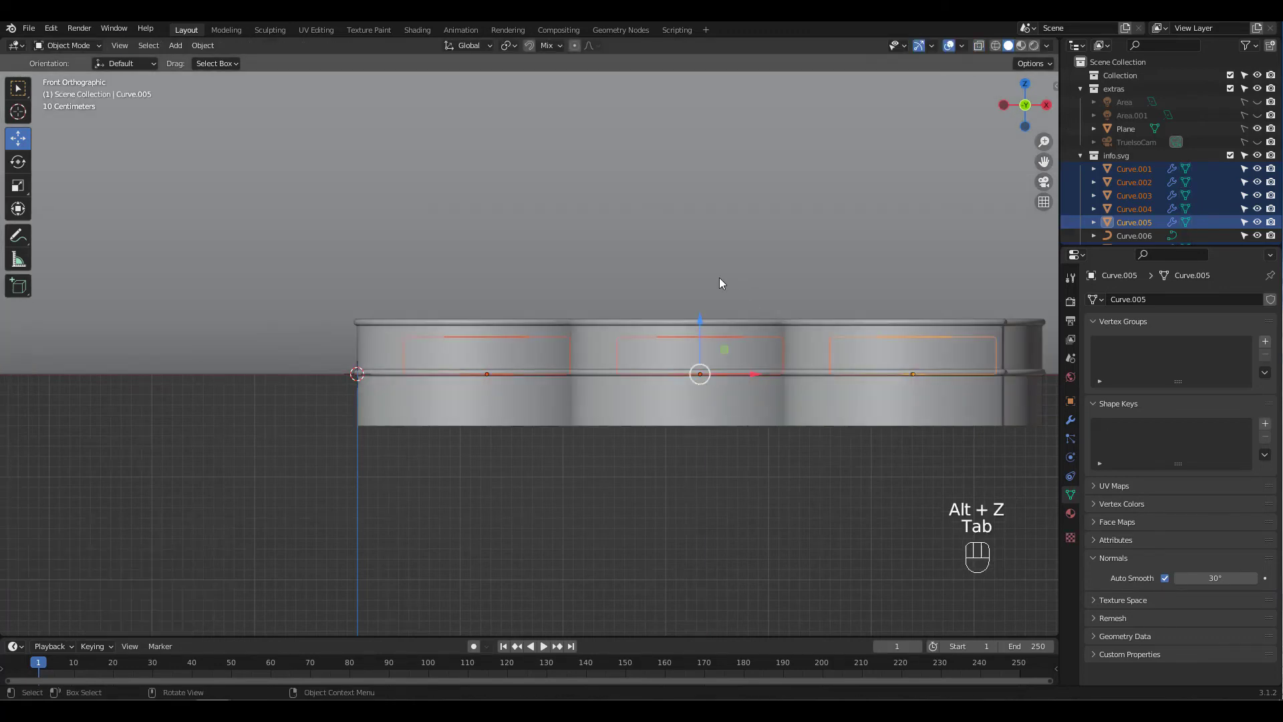
pyautogui.moveTo(721, 283); pyautogui.dragTo(693, 315, button='middle')
# In Material Preview, give the track material Metallic 0.795 and Roughness 0.413
pyautogui.click(1020, 44)
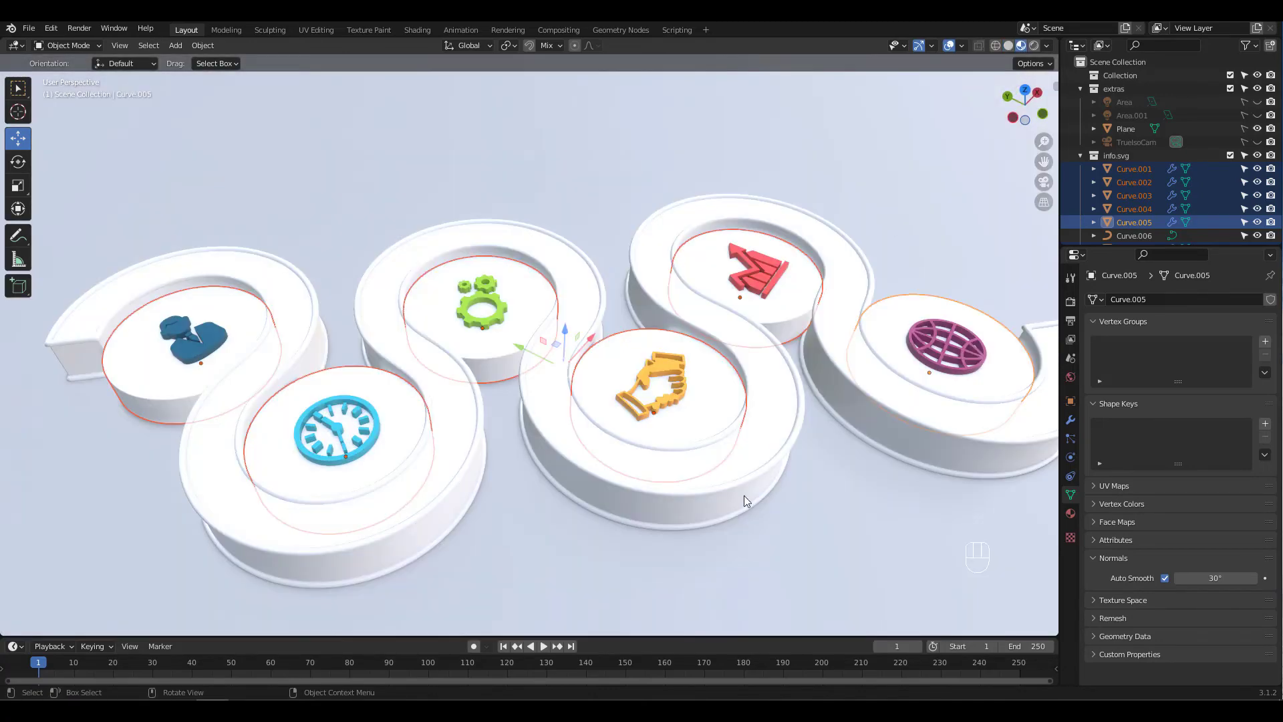
pyautogui.click(1134, 235)
pyautogui.moveTo(802, 348); pyautogui.dragTo(802, 307, button='middle')
pyautogui.click(1070, 494)
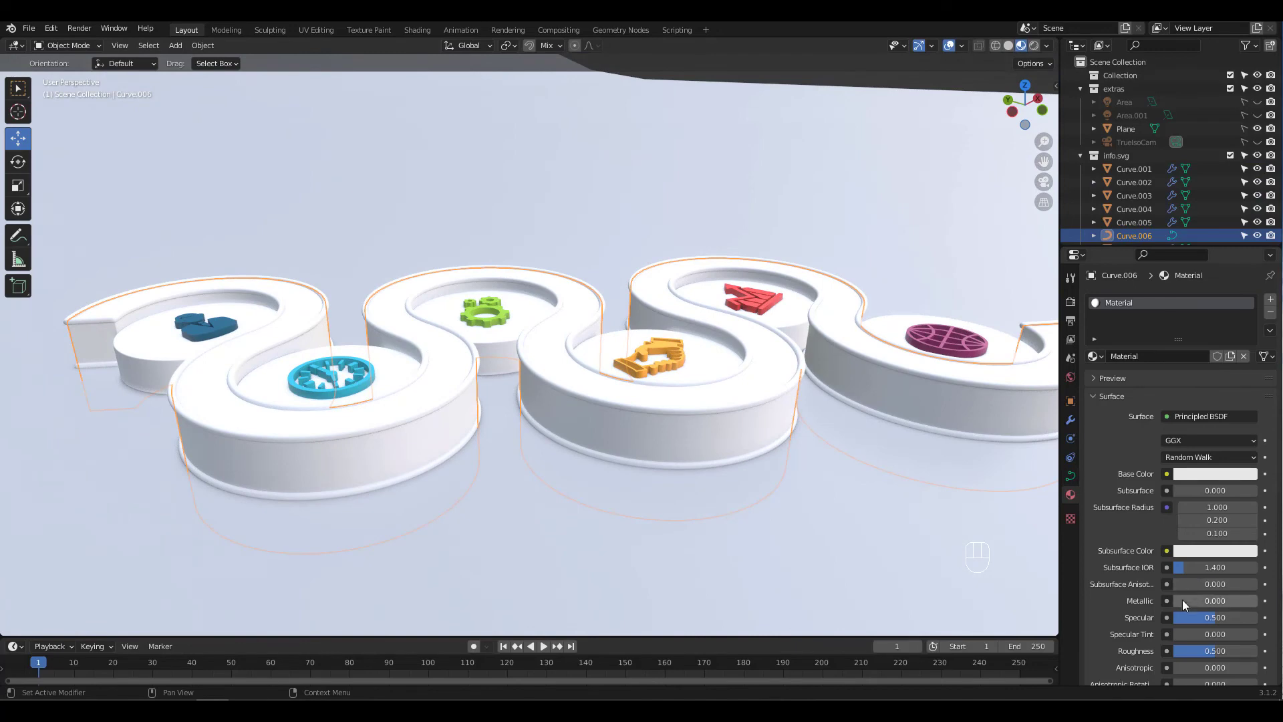
pyautogui.moveTo(1183, 601); pyautogui.dragTo(1249, 604)
pyautogui.moveTo(1200, 652); pyautogui.dragTo(1193, 651)
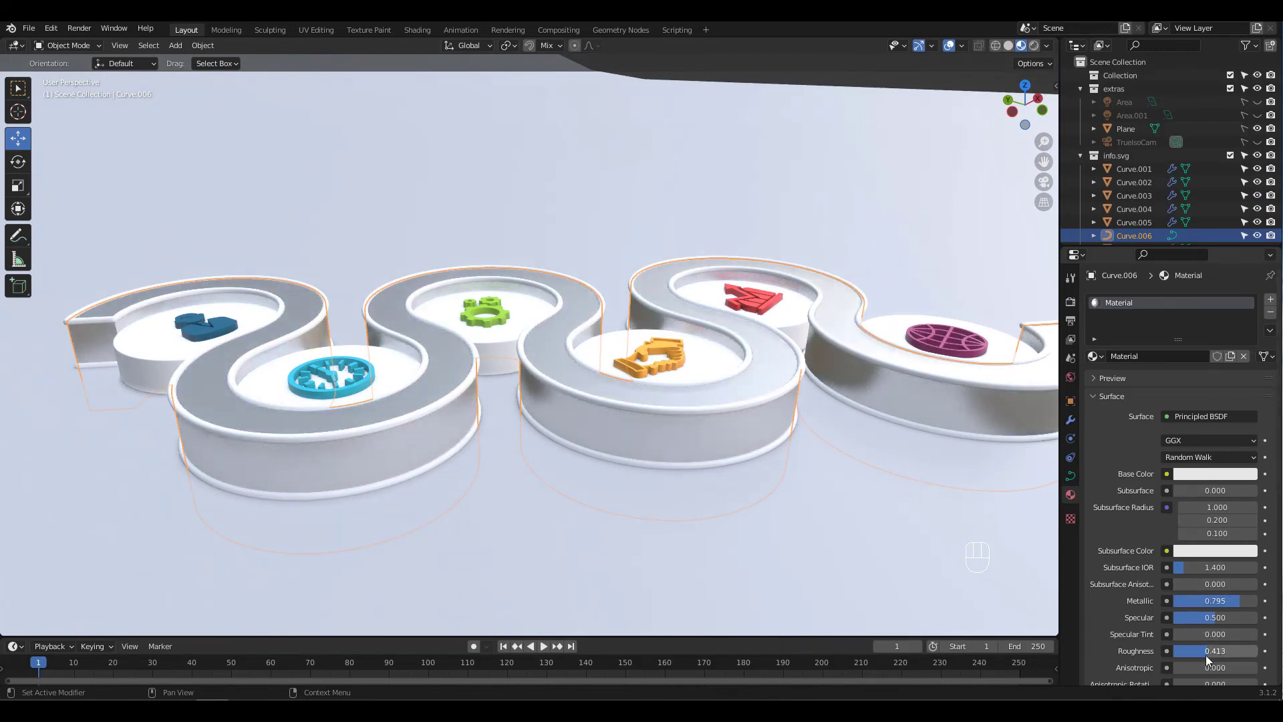
pyautogui.click(1216, 472)
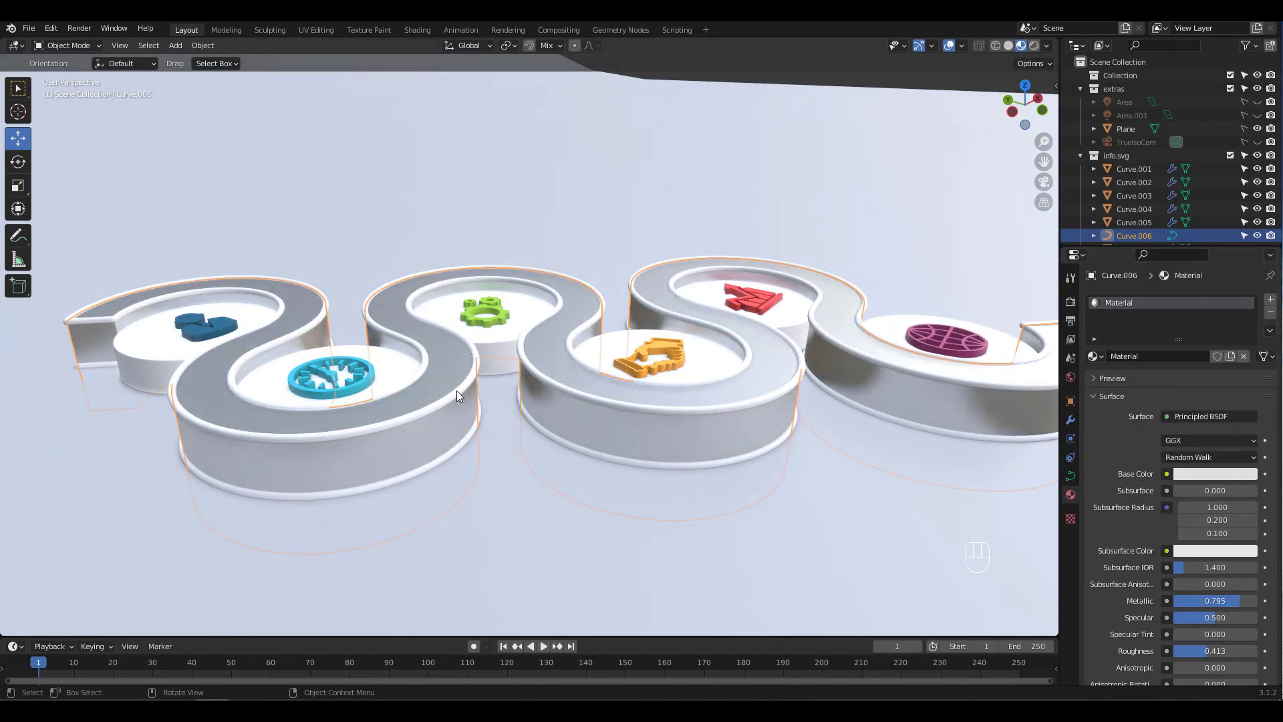
pyautogui.hotkey('ctrl', 'z')
pyautogui.hotkey('ctrl', 'z')
pyautogui.hotkey('ctrl', 'z')
# Make the rim material metallic blue and link it to the lower duplicate rim
pyautogui.click(1200, 474)
pyautogui.click(1193, 322)
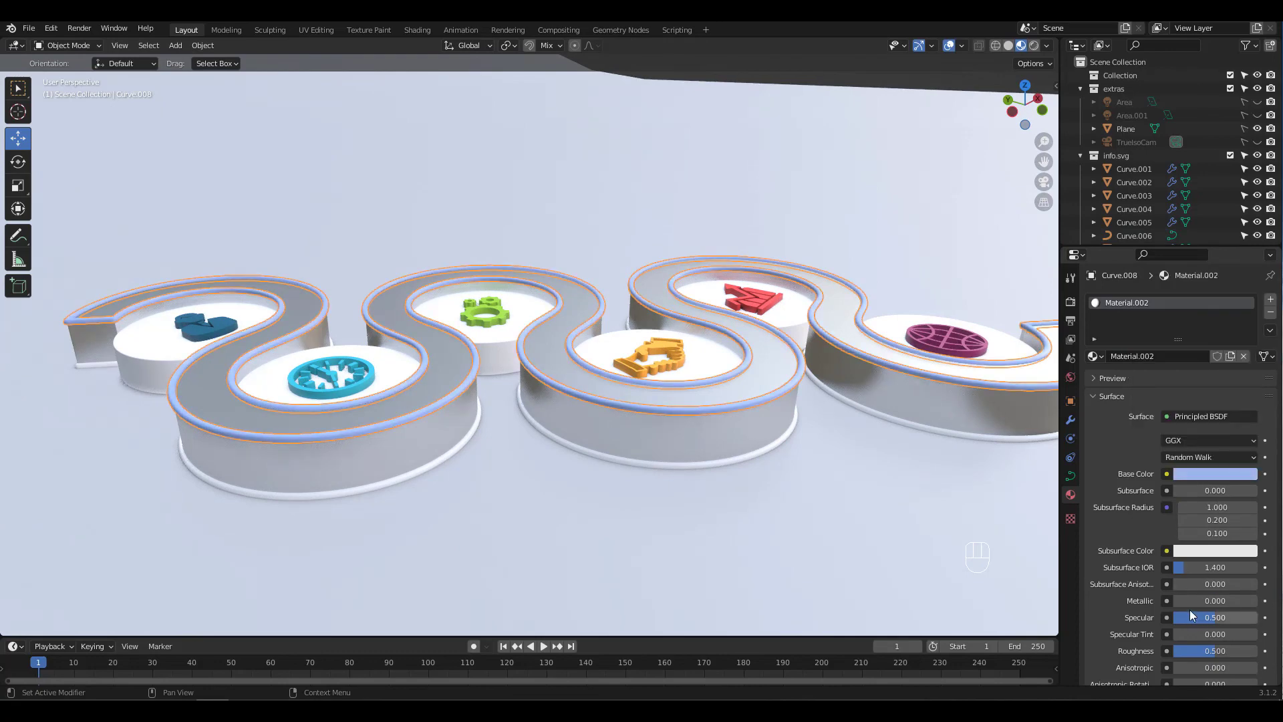
pyautogui.moveTo(1189, 600); pyautogui.dragTo(1246, 601)
pyautogui.click(1215, 473)
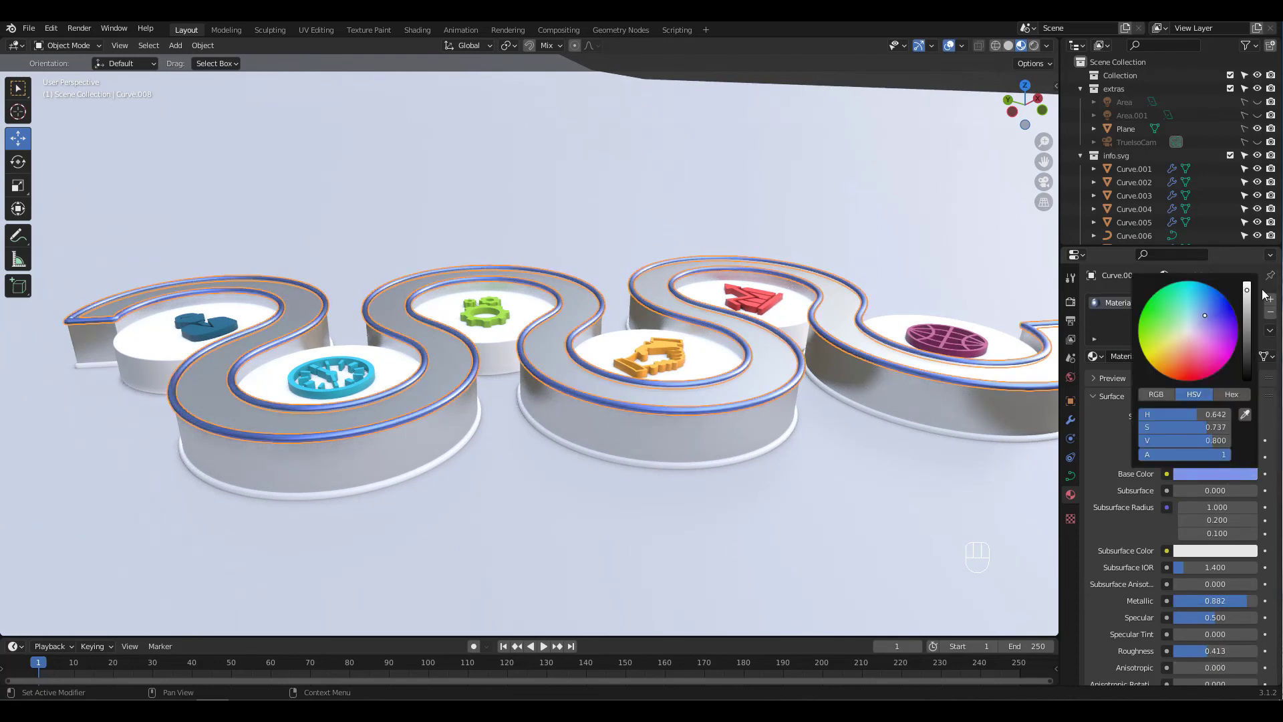
pyautogui.click(441, 456)
pyautogui.keyDown('shift'); pyautogui.click(444, 399); pyautogui.keyUp('shift')
pyautogui.hotkey('ctrl', 'l')
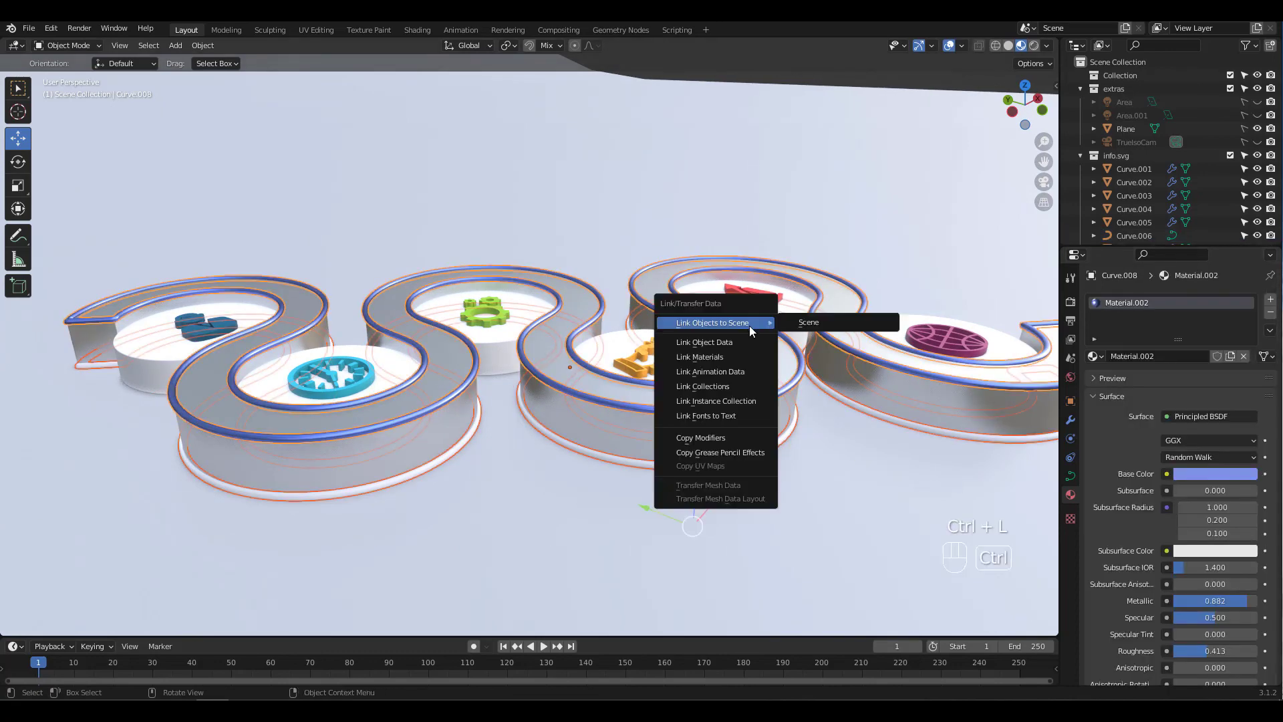
pyautogui.click(695, 354)
# Make the first icon's pedestal material white at 0.543 metallic and adjust its roughness
pyautogui.click(161, 365)
pyautogui.click(1215, 473)
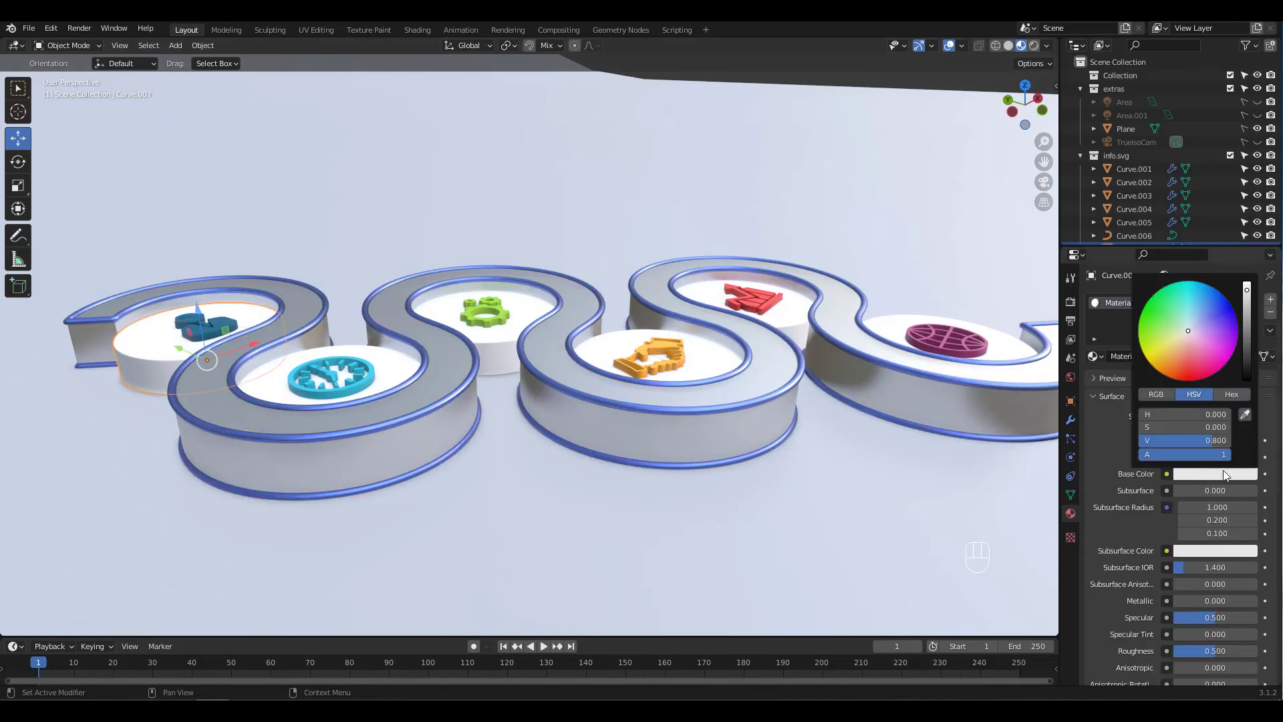
pyautogui.click(1179, 331)
pyautogui.moveTo(1249, 600)
pyautogui.mouseDown()
pyautogui.moveTo(1198, 604)
pyautogui.moveTo(1234, 608)
pyautogui.mouseUp()
pyautogui.click(1210, 650)
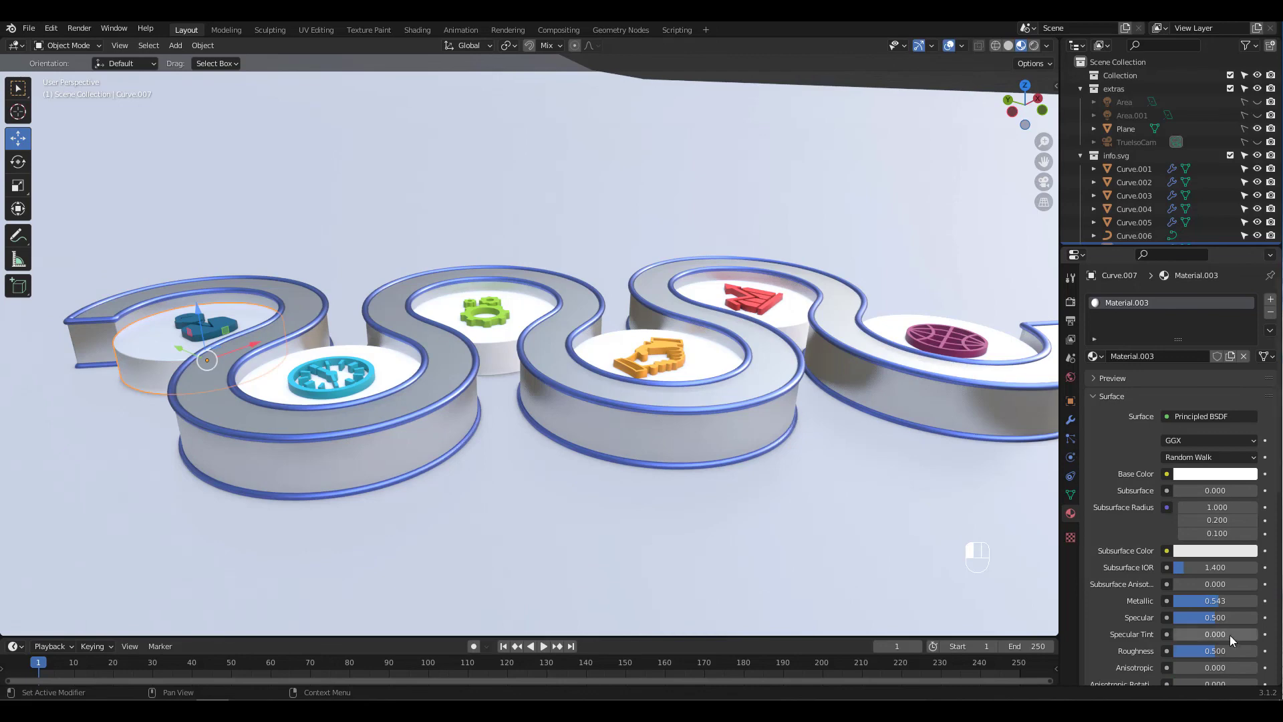
pyautogui.write('0.')
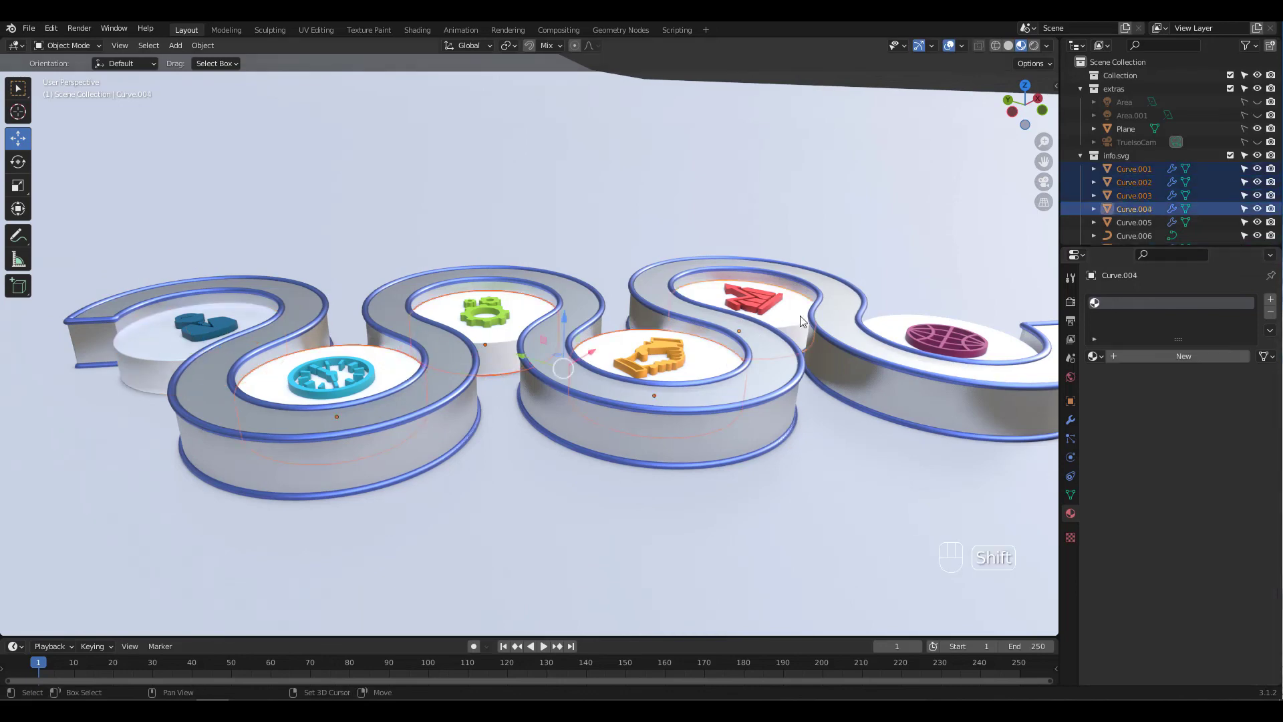